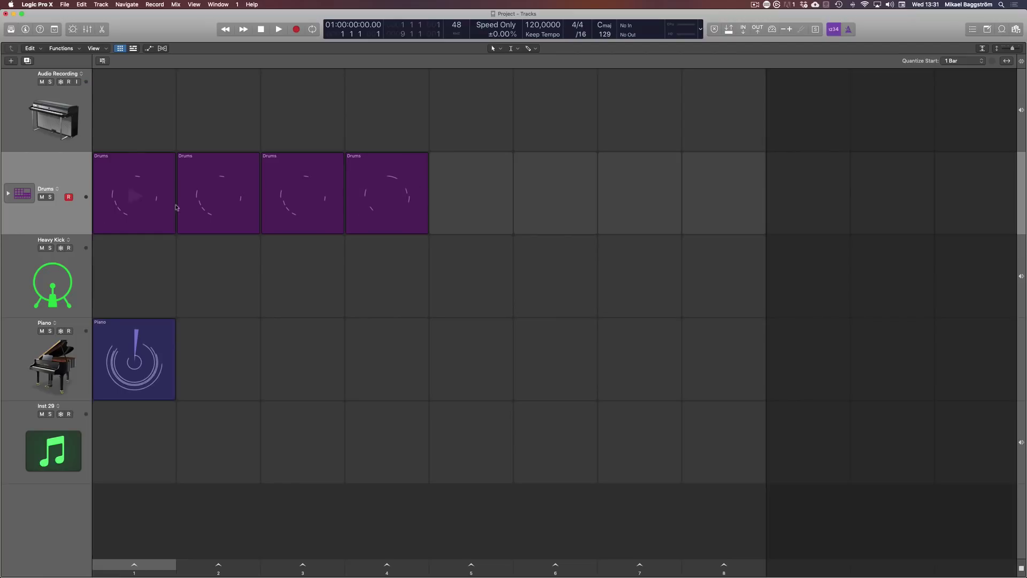
# - Play the first Drums cell in the Live Loops grid and stop playback
pyautogui.click(115, 193)
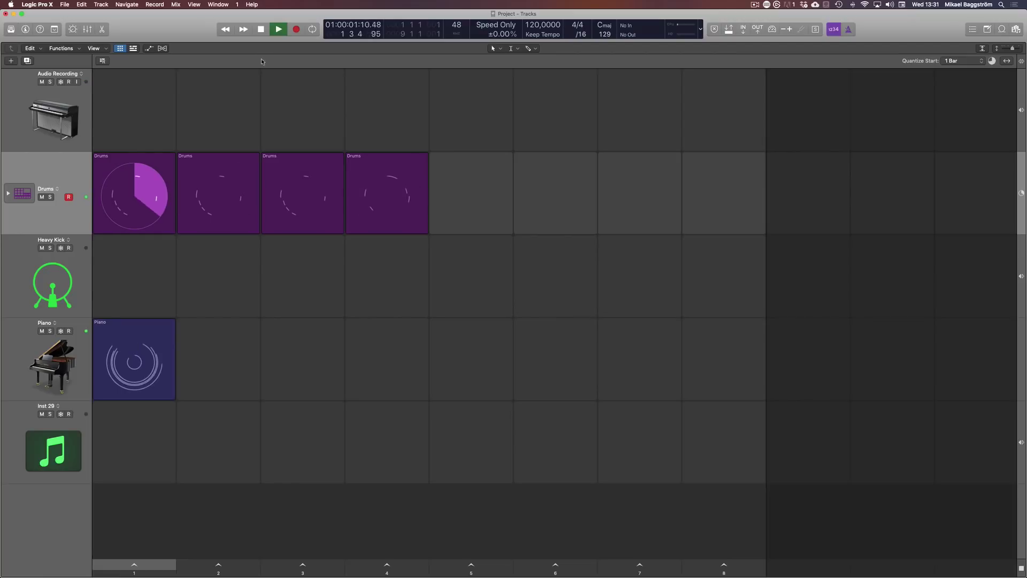
pyautogui.click(260, 30)
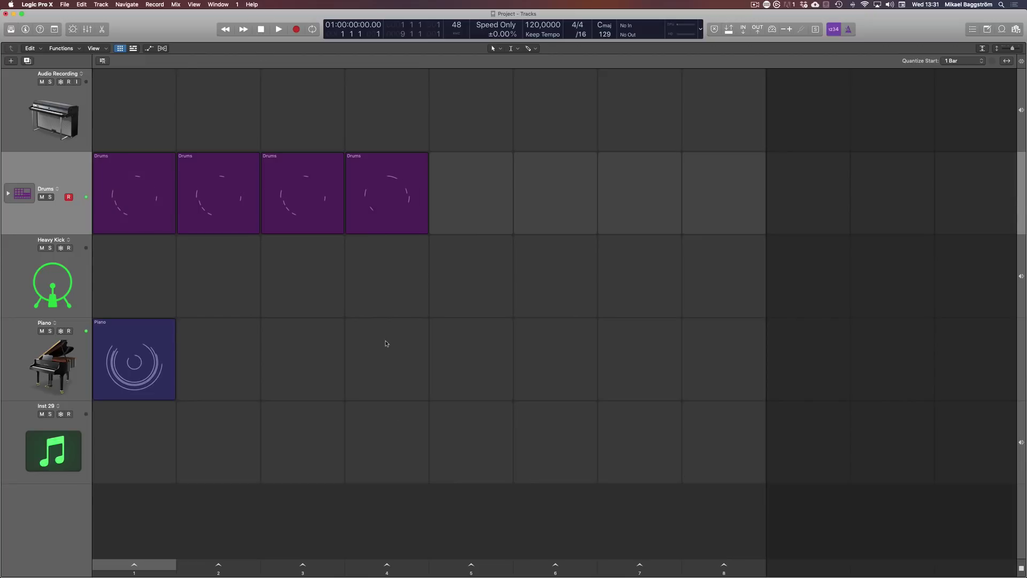
pyautogui.moveTo(484, 185)
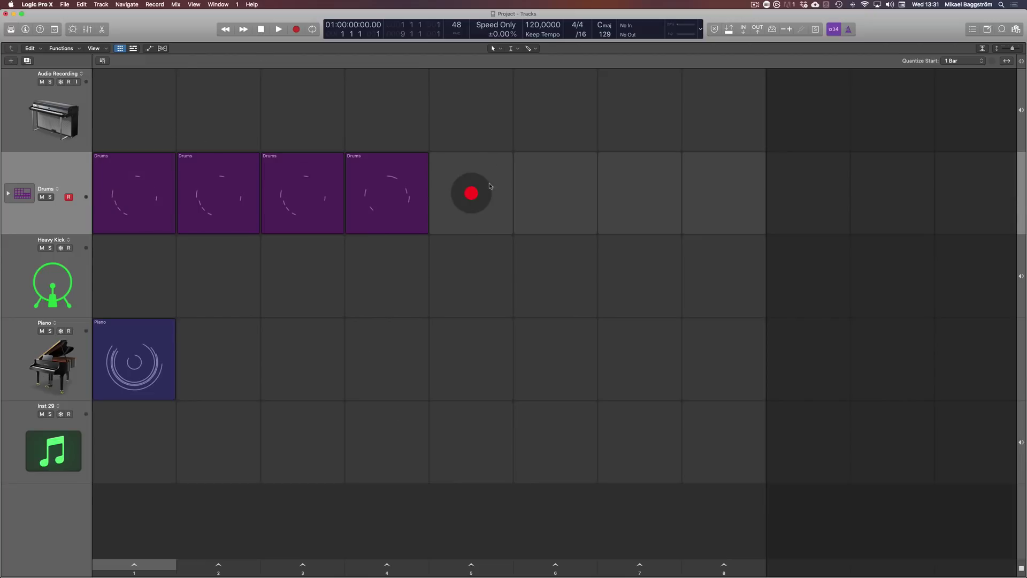
# - Add the 70s Electric Piano 07 loop to the Audio Recording track's scene 2 cell, audition it and stop playback
pyautogui.press('o')
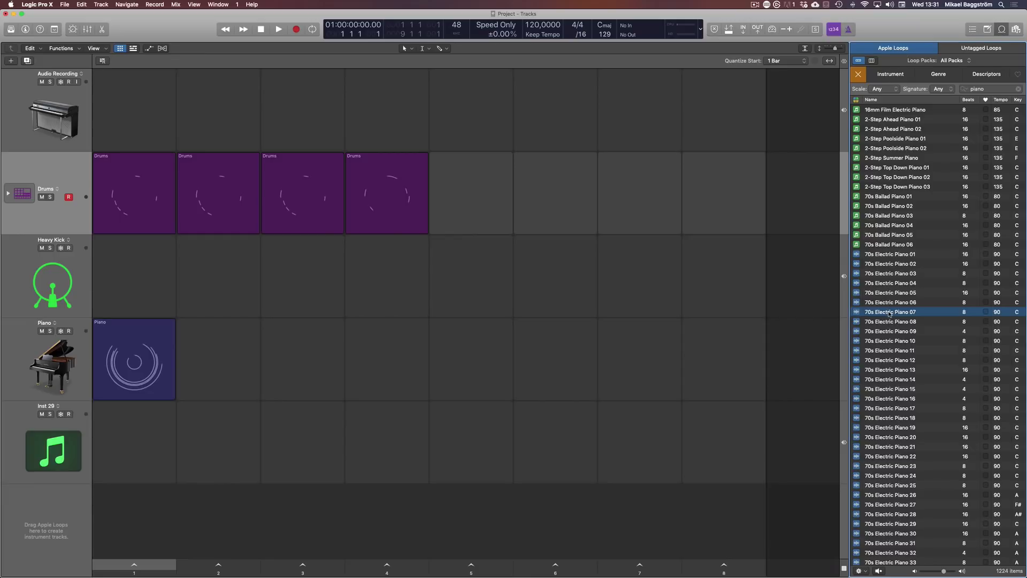
pyautogui.moveTo(891, 314); pyautogui.dragTo(222, 105)
pyautogui.click(215, 104)
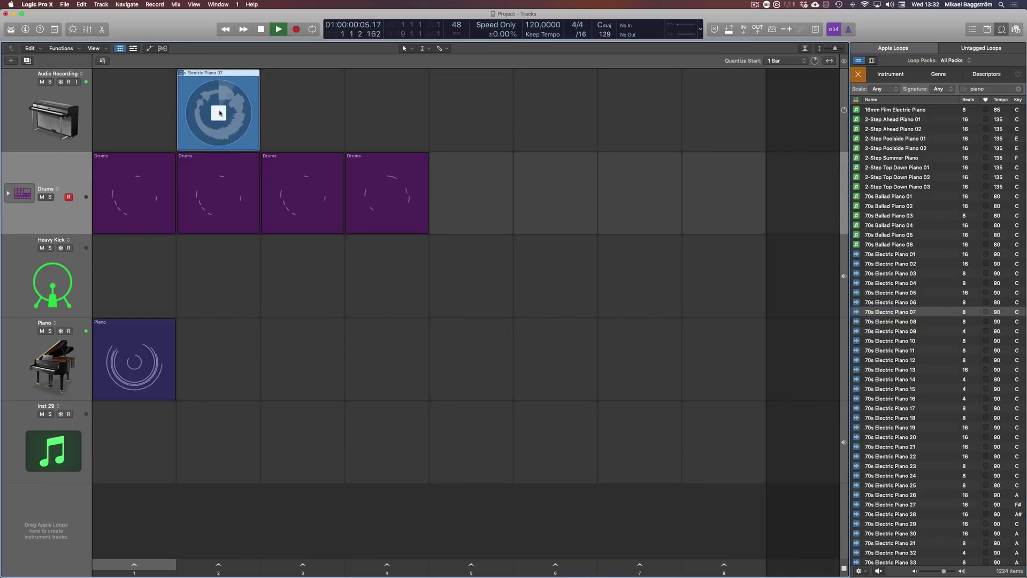
pyautogui.click(261, 31)
pyautogui.click(261, 32)
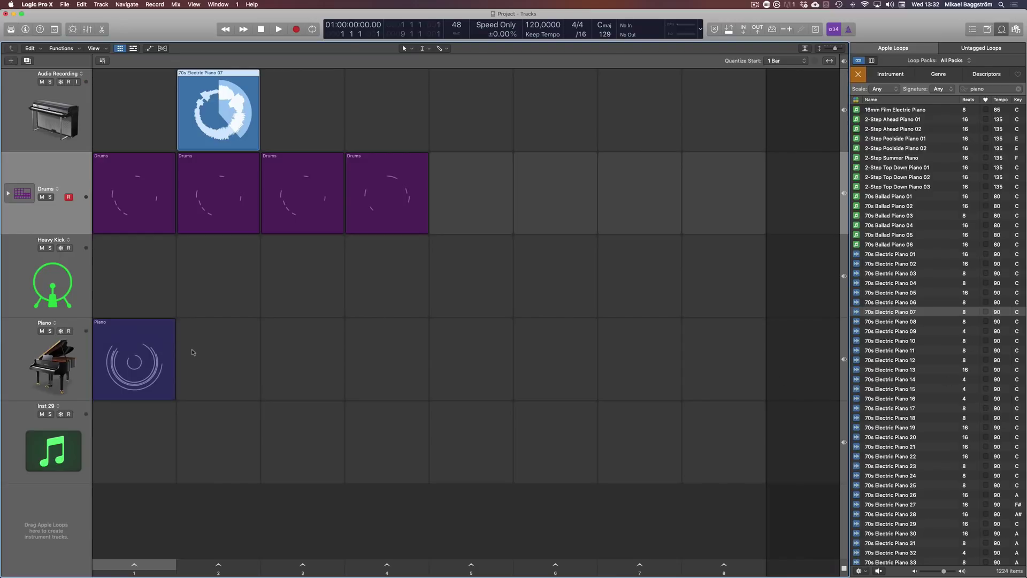
# - Add the 70s Ballad Piano 03 loop to the Piano track's scene 2 cell, audition it and stop playback
pyautogui.moveTo(906, 216); pyautogui.dragTo(217, 359)
pyautogui.click(218, 362)
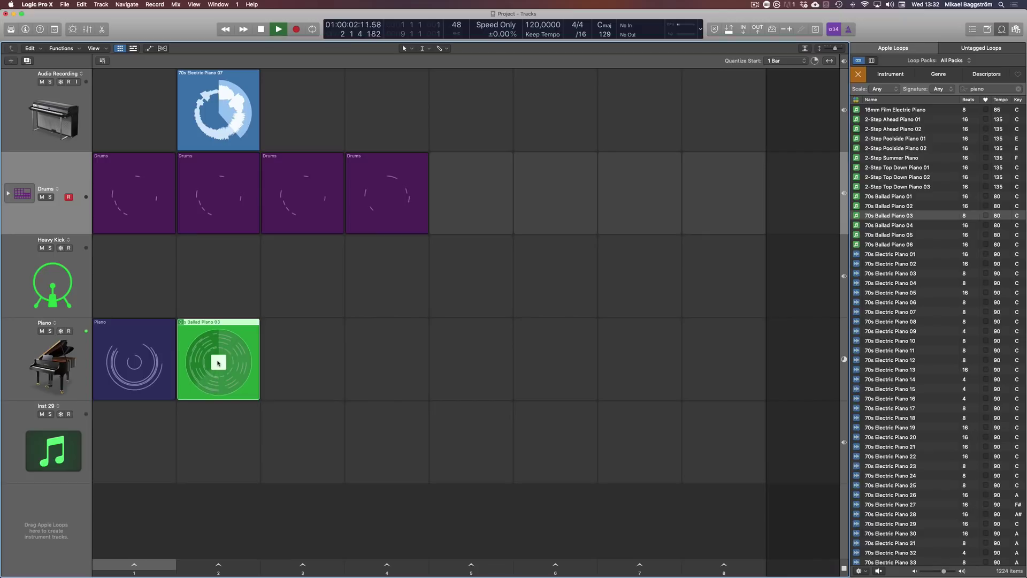
pyautogui.click(261, 30)
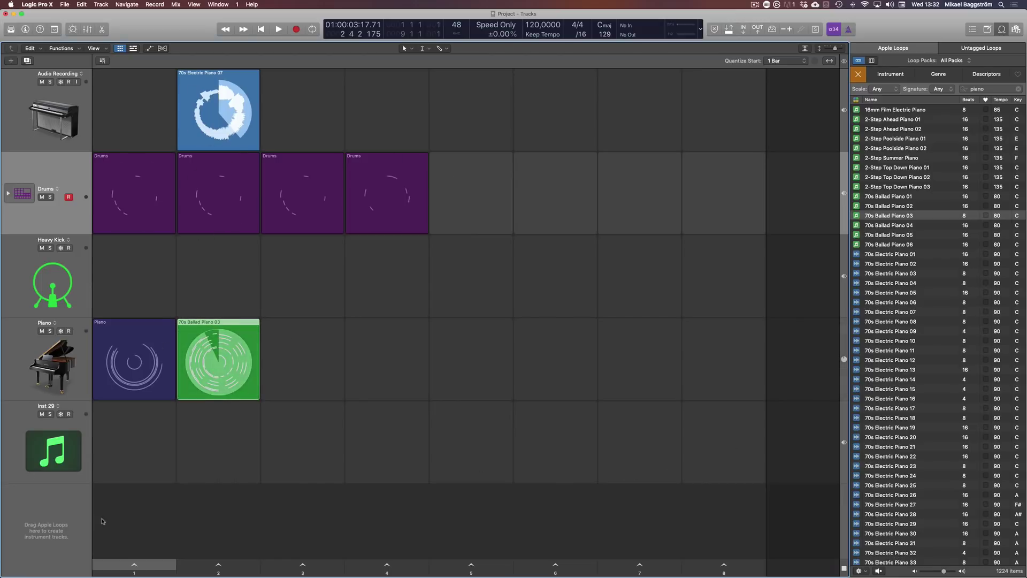
# - Trigger scene 1 followed by scene 2 in the Live Loops grid and stop playback
pyautogui.click(136, 566)
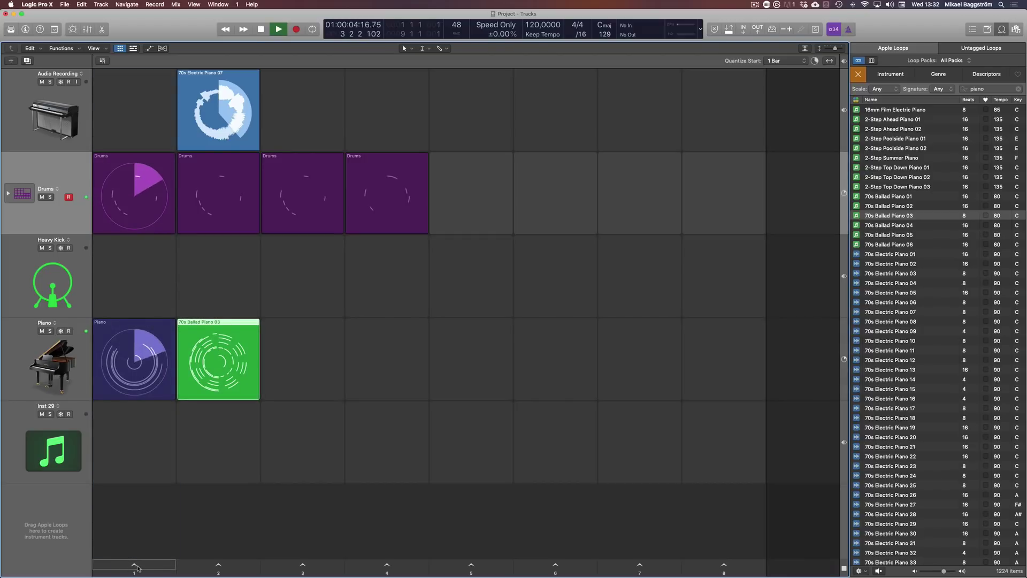
pyautogui.click(219, 565)
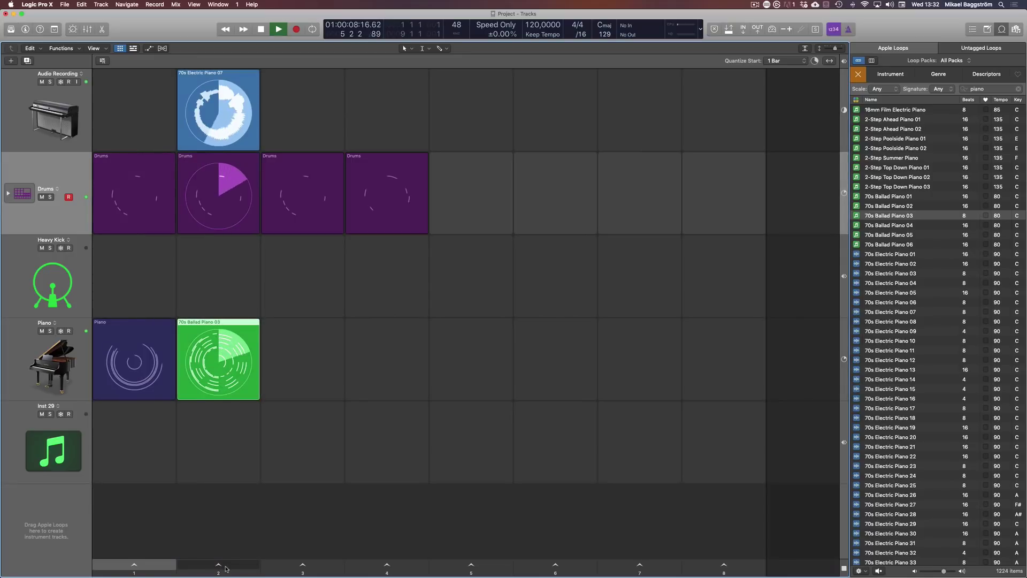
pyautogui.press('space')
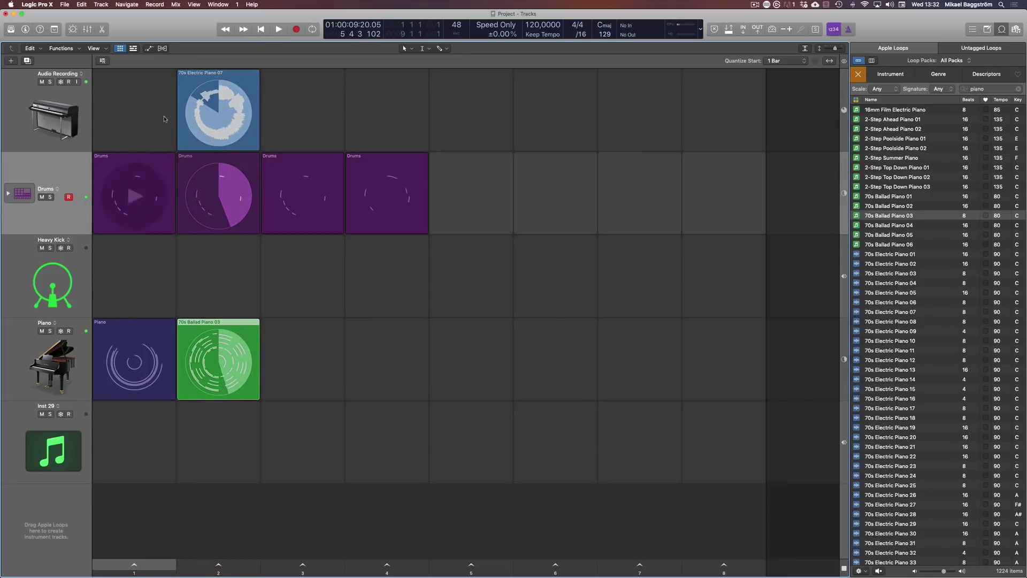
# - Close the loop browser and show the Tracks area beside the Live Loops grid, narrowing the grid slightly
pyautogui.click(240, 77)
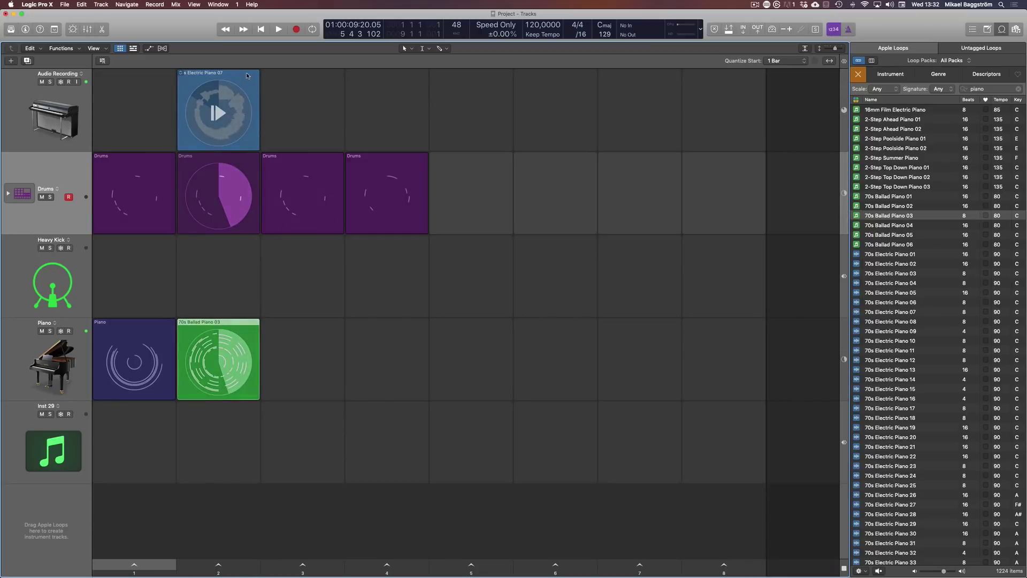
pyautogui.click(250, 197)
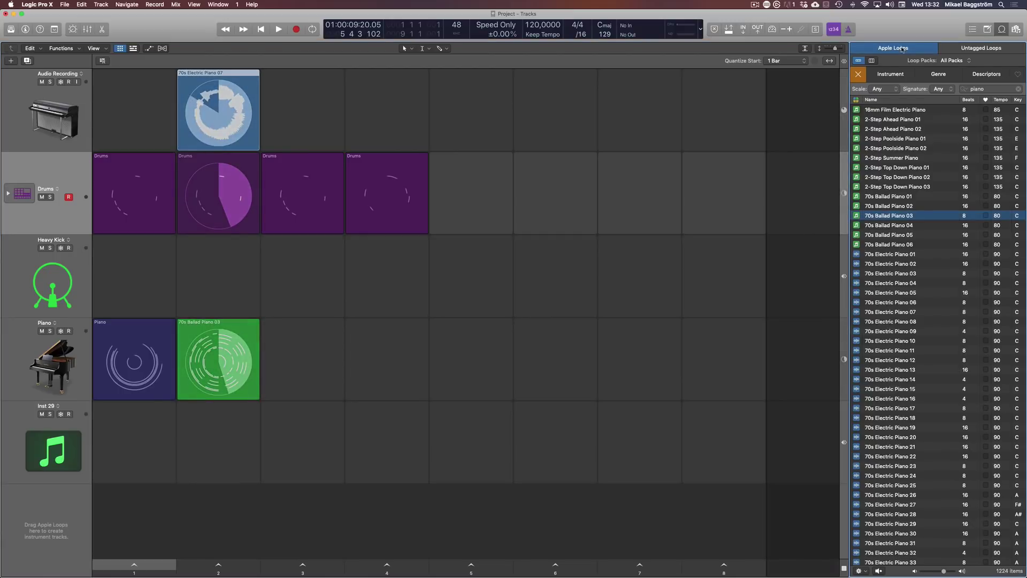
pyautogui.press('o')
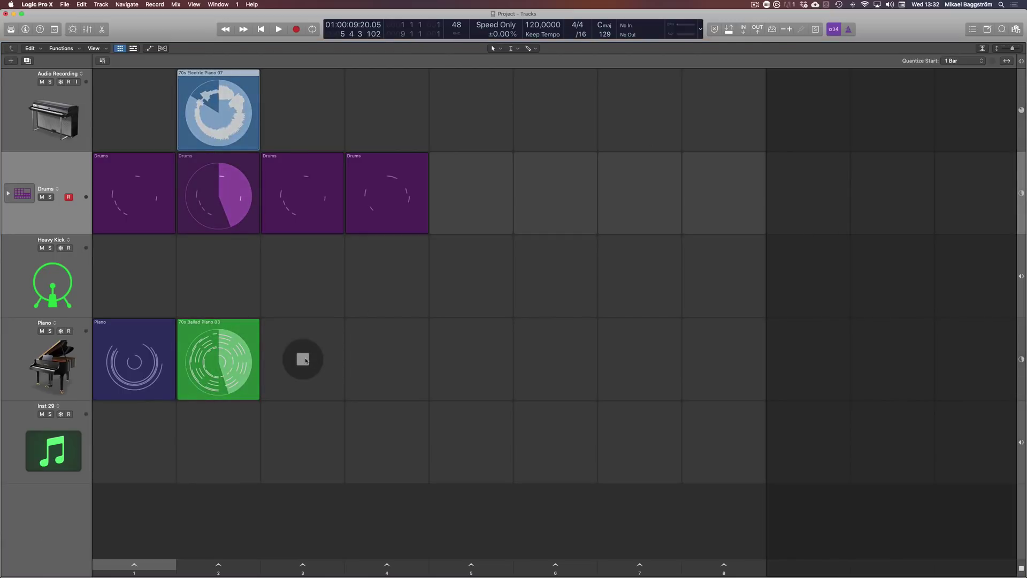
pyautogui.click(112, 343)
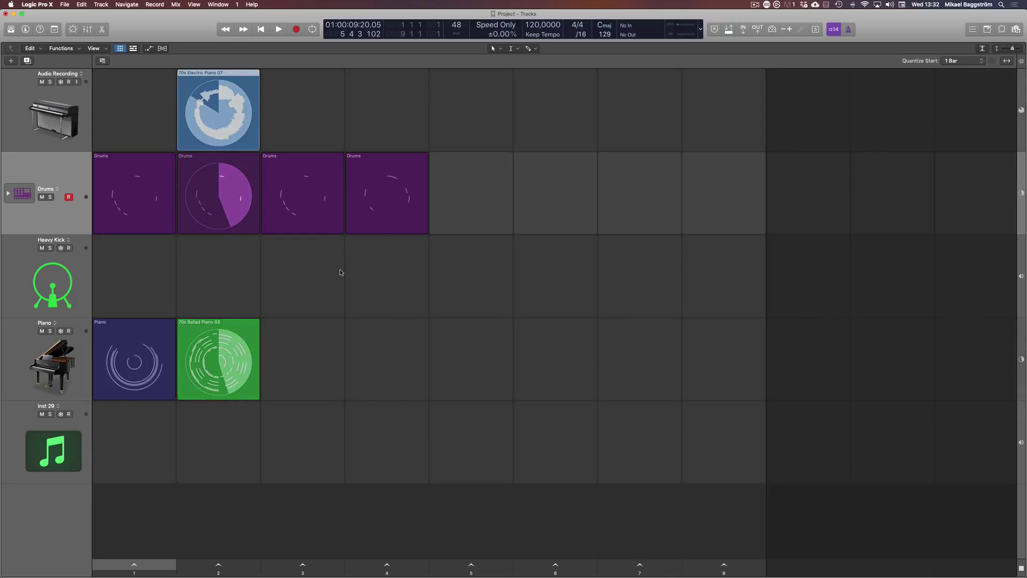
pyautogui.click(134, 49)
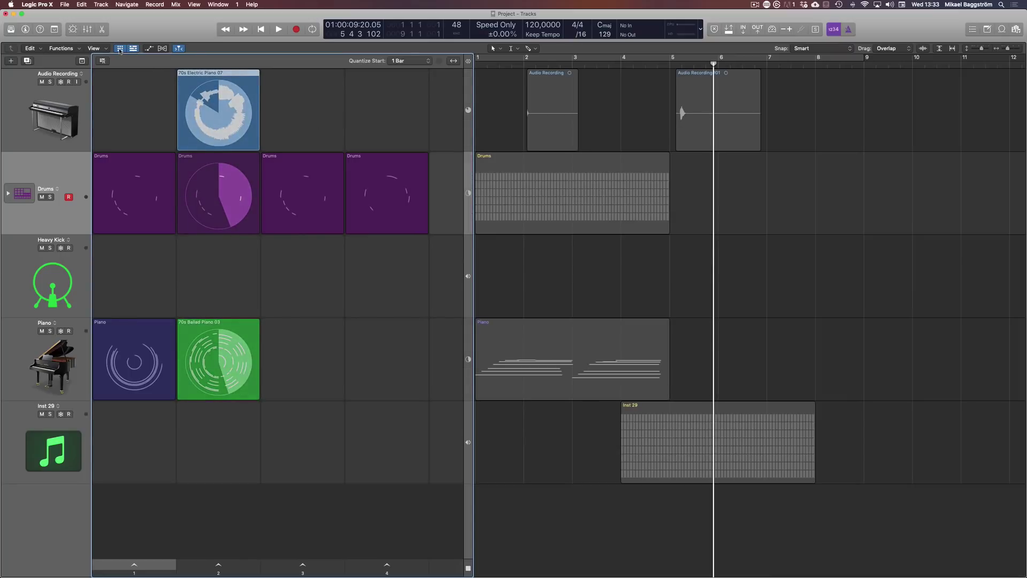
pyautogui.moveTo(474, 267)
pyautogui.mouseDown()
pyautogui.moveTo(305, 267)
pyautogui.moveTo(461, 267)
pyautogui.mouseUp()
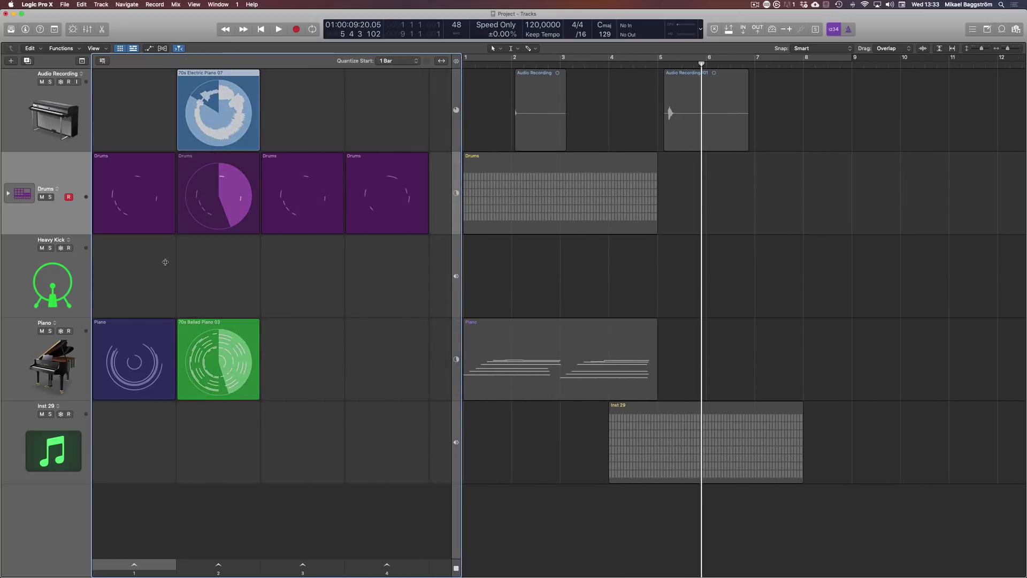
# - Trigger the first Piano cell, stop playback and return the playhead to the beginning
pyautogui.click(134, 363)
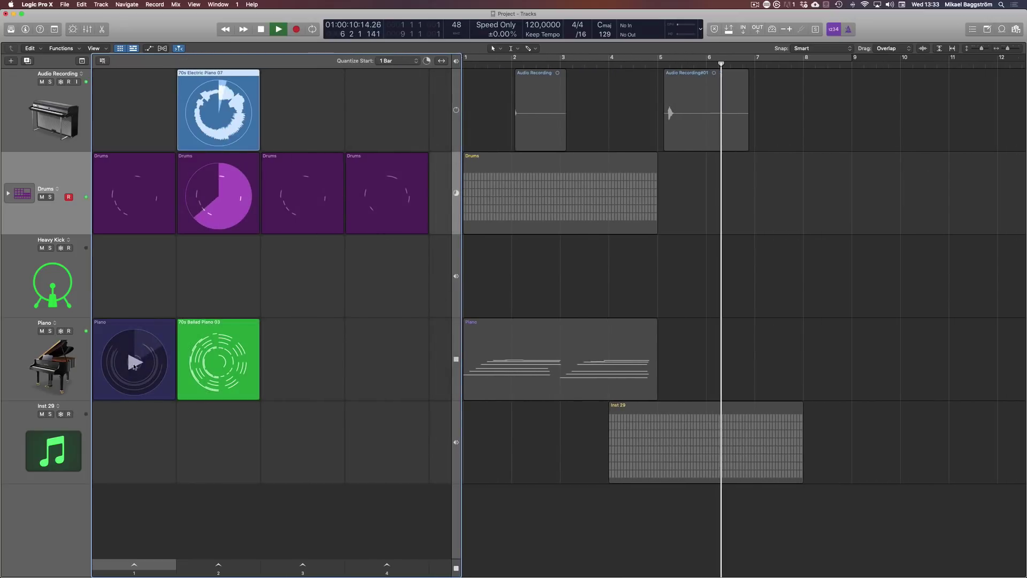
pyautogui.press('space')
pyautogui.press('Return')
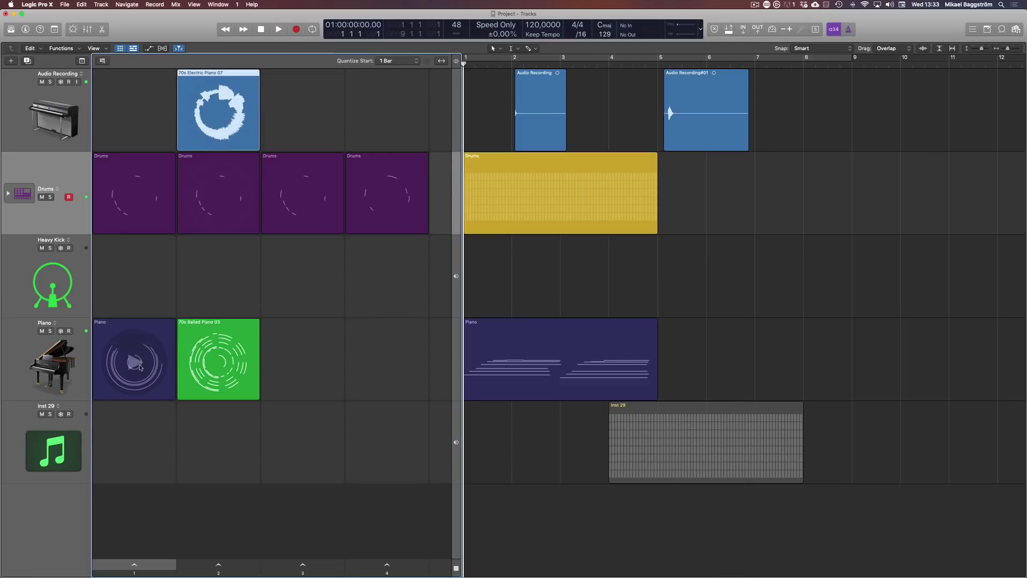
# - Copy the first Piano cell from the grid to bar 5 of the Piano track in the Tracks area and play it
pyautogui.click(134, 326)
pyautogui.moveTo(129, 324); pyautogui.dragTo(661, 371)
pyautogui.click(663, 69)
pyautogui.press('space')
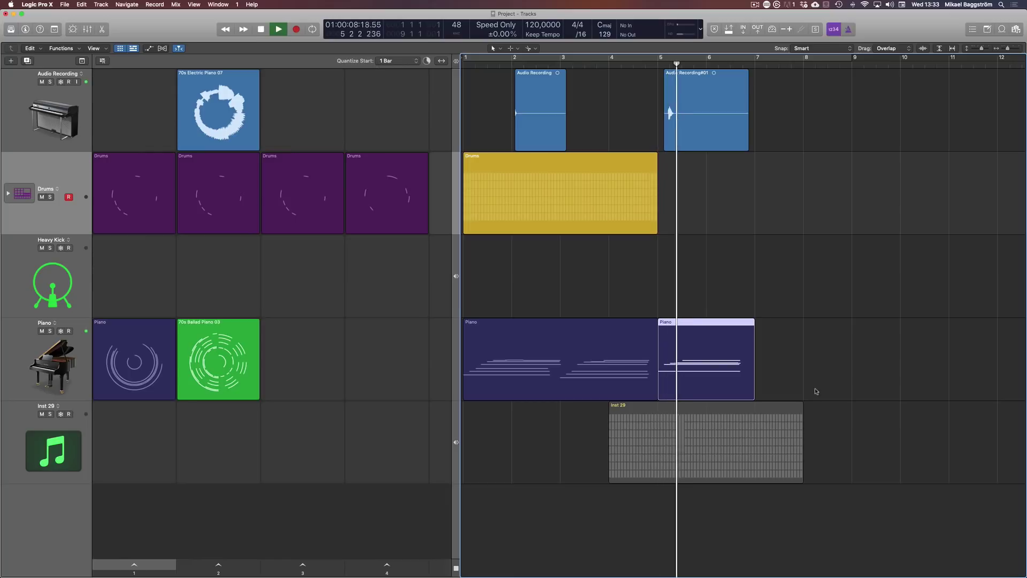
pyautogui.press('space')
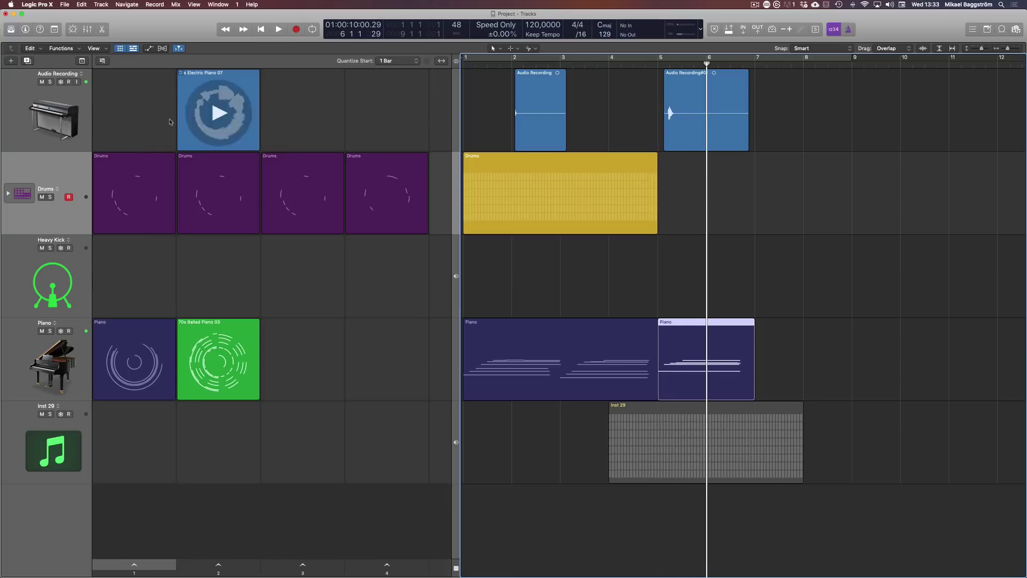
# - Mute the Audio Recording track, play the project briefly and return the playhead to the beginning
pyautogui.click(42, 82)
pyautogui.click(721, 160)
pyautogui.press('space')
pyautogui.press('space')
pyautogui.press('Return')
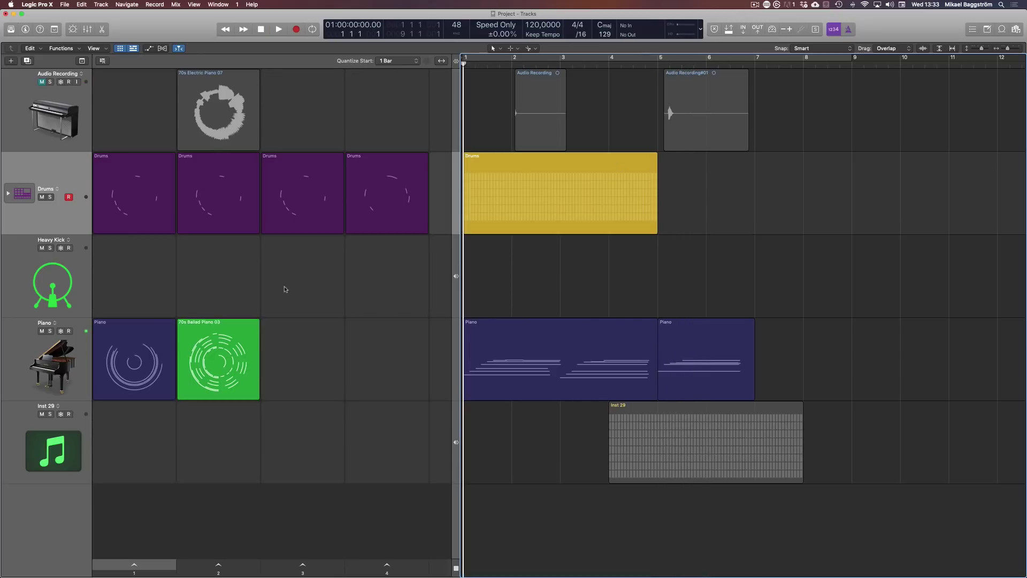
pyautogui.click(137, 266)
pyautogui.click(217, 271)
pyautogui.click(278, 274)
pyautogui.click(403, 275)
pyautogui.click(381, 341)
pyautogui.click(278, 360)
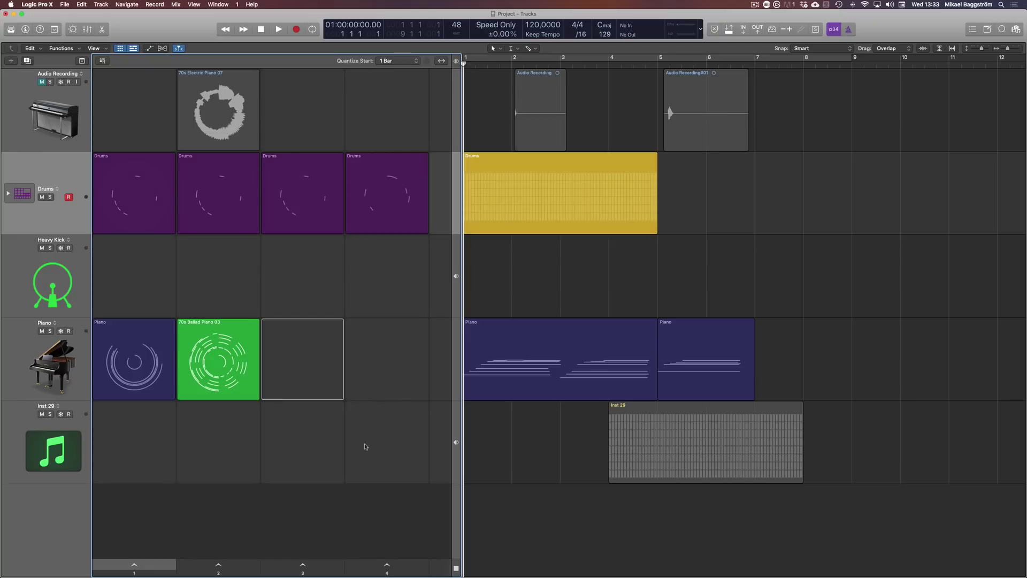
pyautogui.click(749, 284)
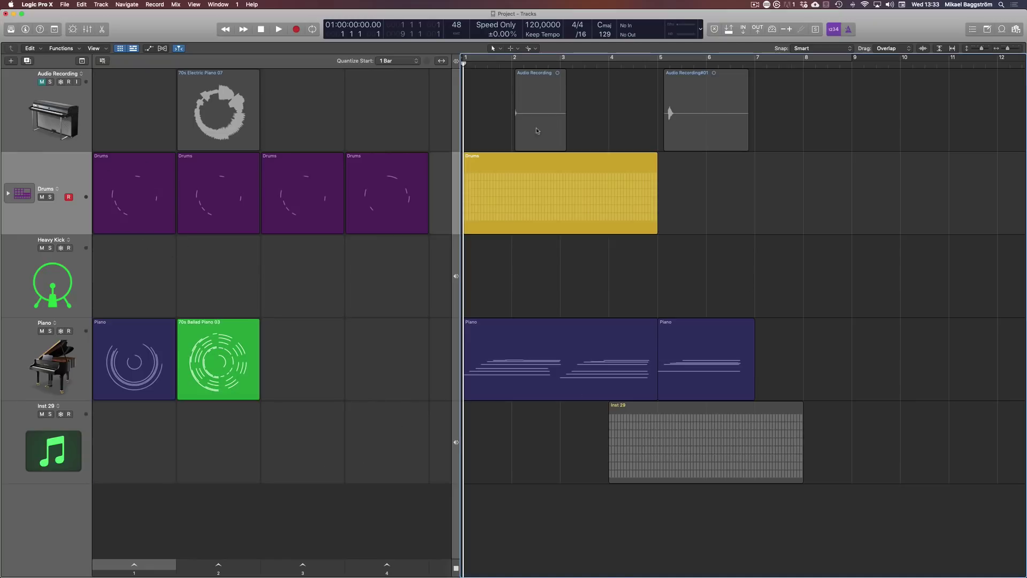
# - Hide the Live Loops grid and show it again beside the Tracks area
pyautogui.click(121, 48)
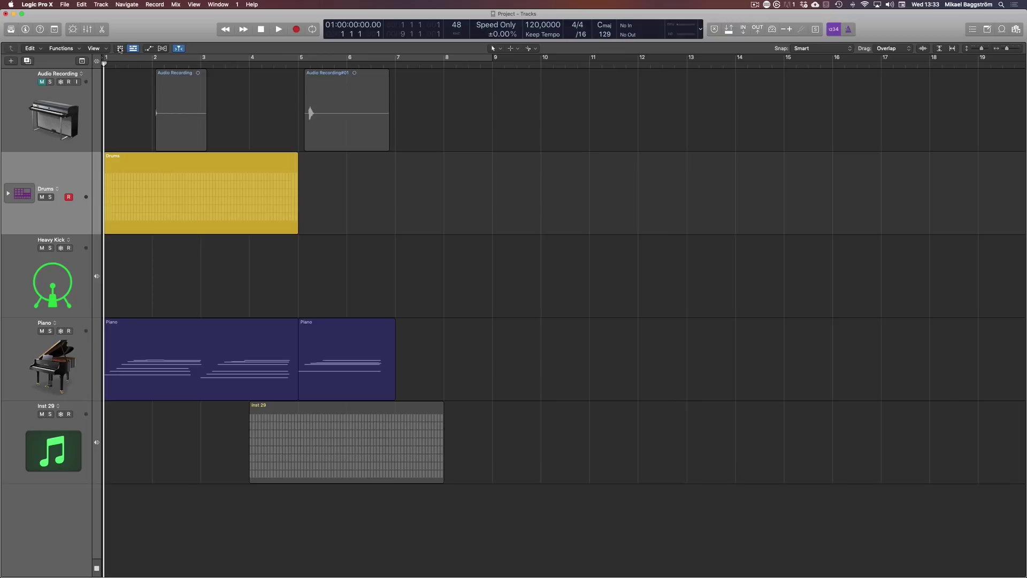
pyautogui.click(120, 48)
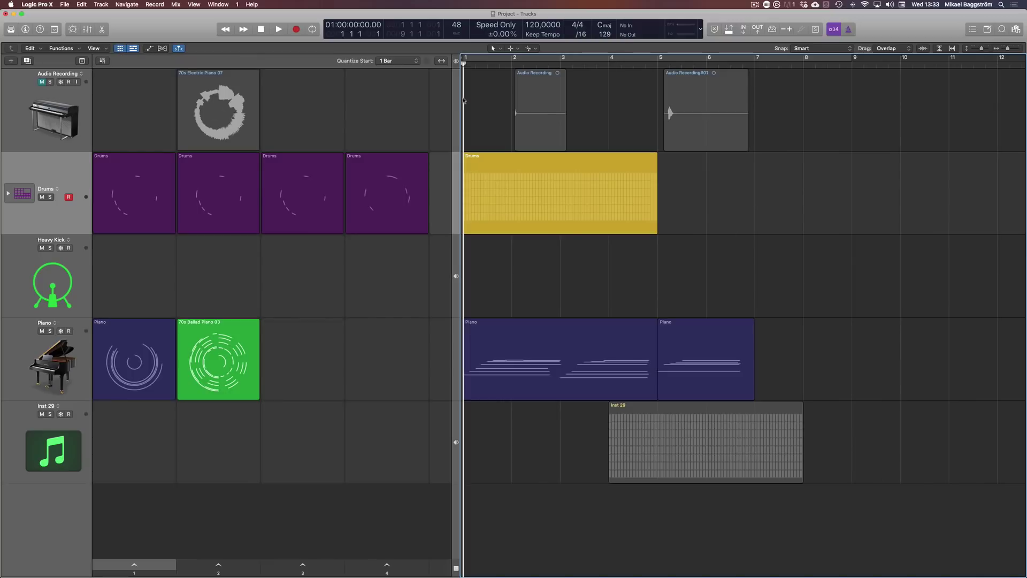
# - Activate the Tracks area regions for all tracks and play the arrangement briefly
pyautogui.click(455, 63)
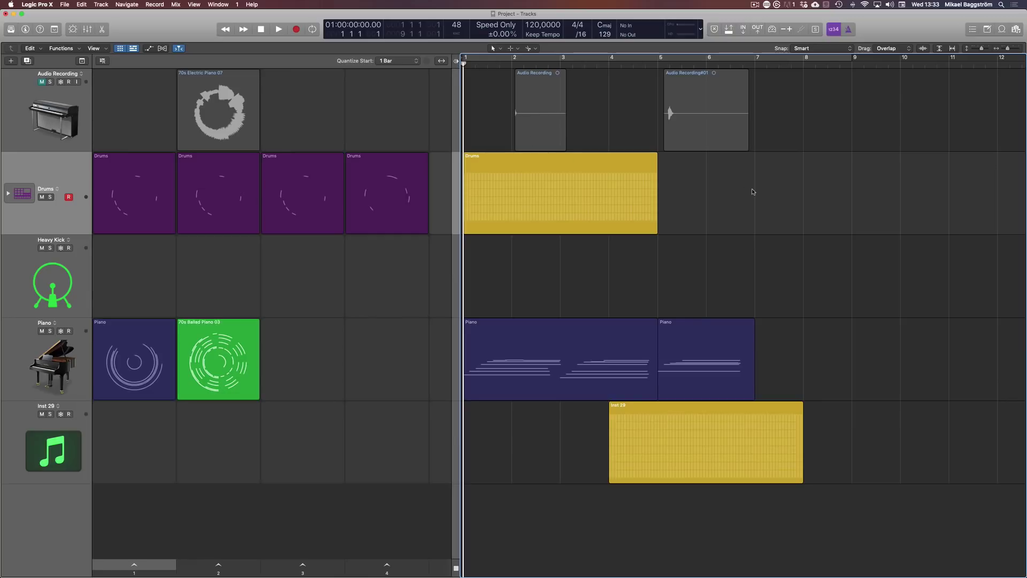
pyautogui.press('space')
pyautogui.press('space')
# - Activate the Live Loops grid for all tracks, return to the beginning and test playback
pyautogui.click(455, 63)
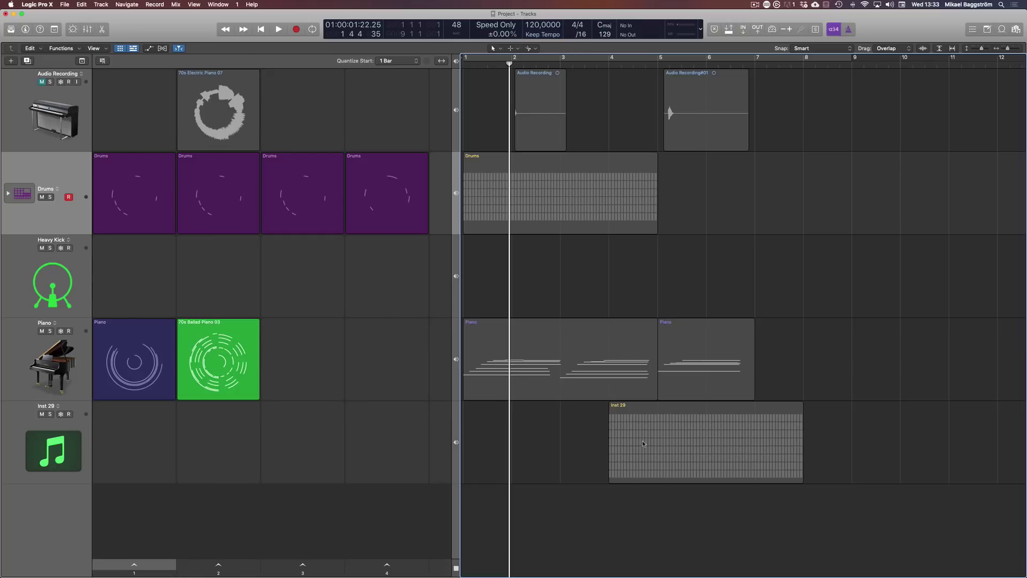
pyautogui.press('Return')
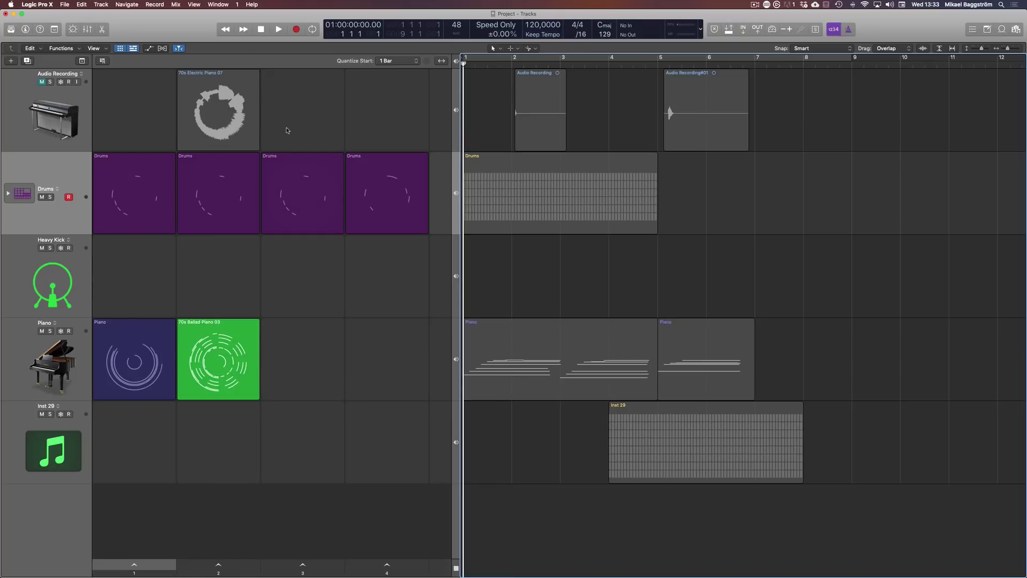
pyautogui.press('space')
pyautogui.press('space')
# - Trigger the first Piano and first Drums cells and stop playback
pyautogui.moveTo(149, 377)
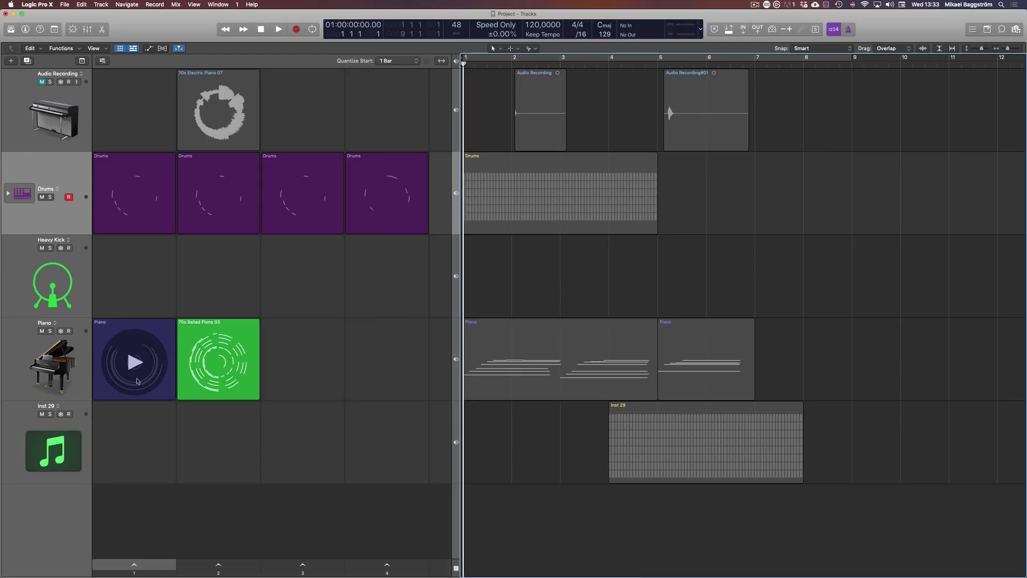
pyautogui.click(145, 373)
pyautogui.click(128, 193)
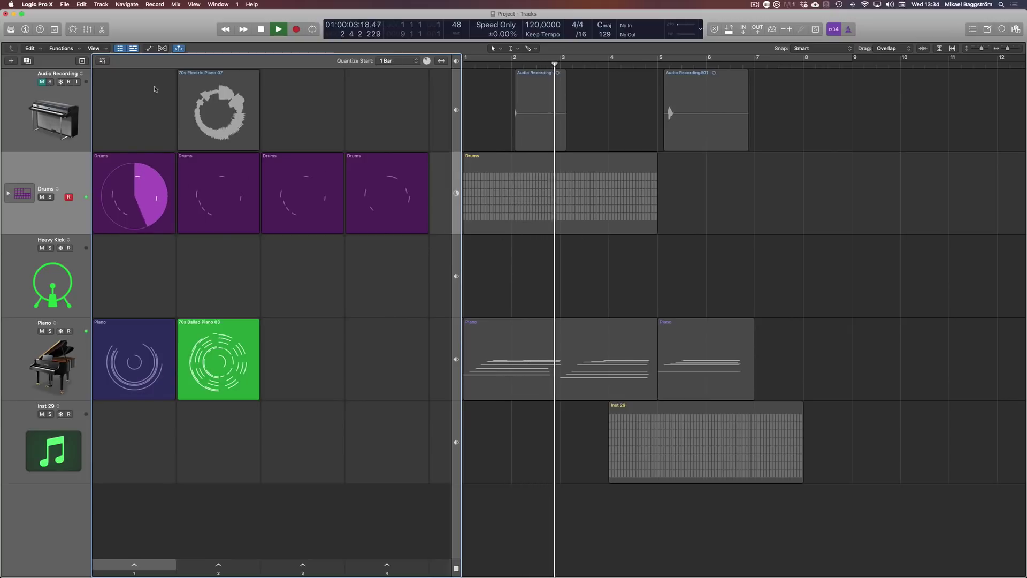
pyautogui.click(261, 29)
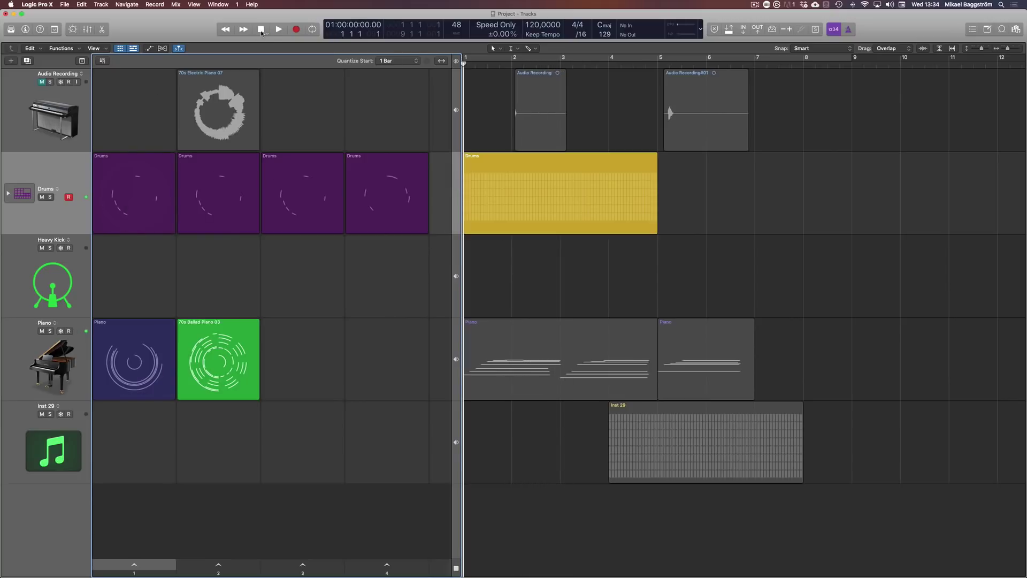
# - Select the Drums region in the Tracks area and play the project from the beginning
pyautogui.click(608, 229)
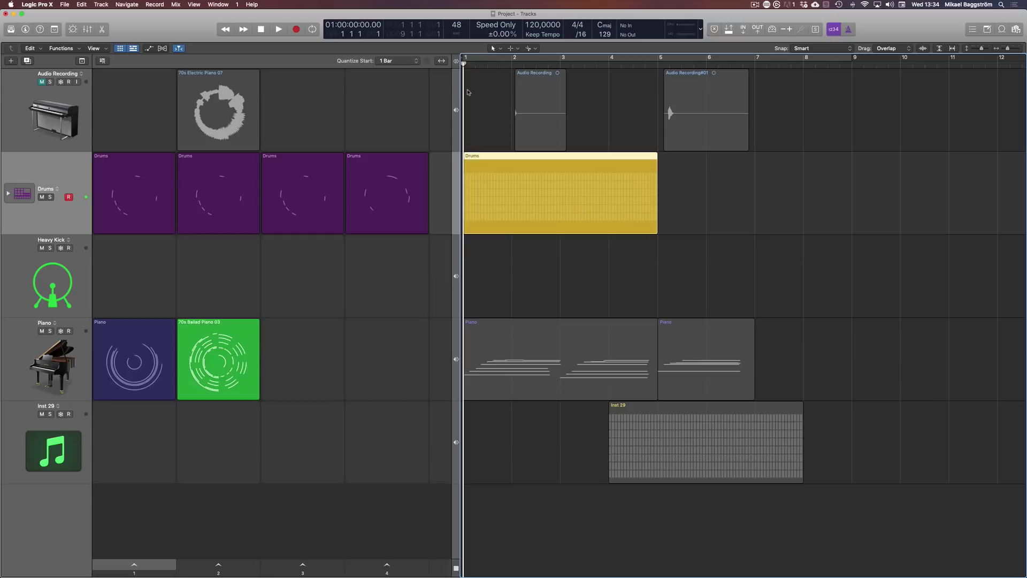
pyautogui.click(281, 31)
pyautogui.press('space')
# - Move the playhead to bar 5, trigger scene 1 in the grid and stop playback
pyautogui.click(658, 63)
pyautogui.click(134, 564)
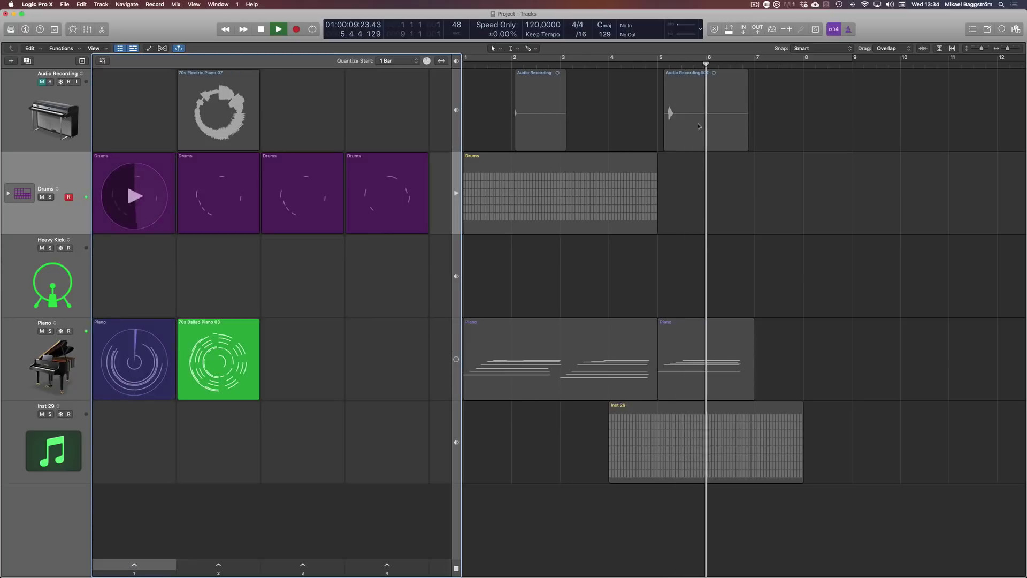
pyautogui.click(258, 31)
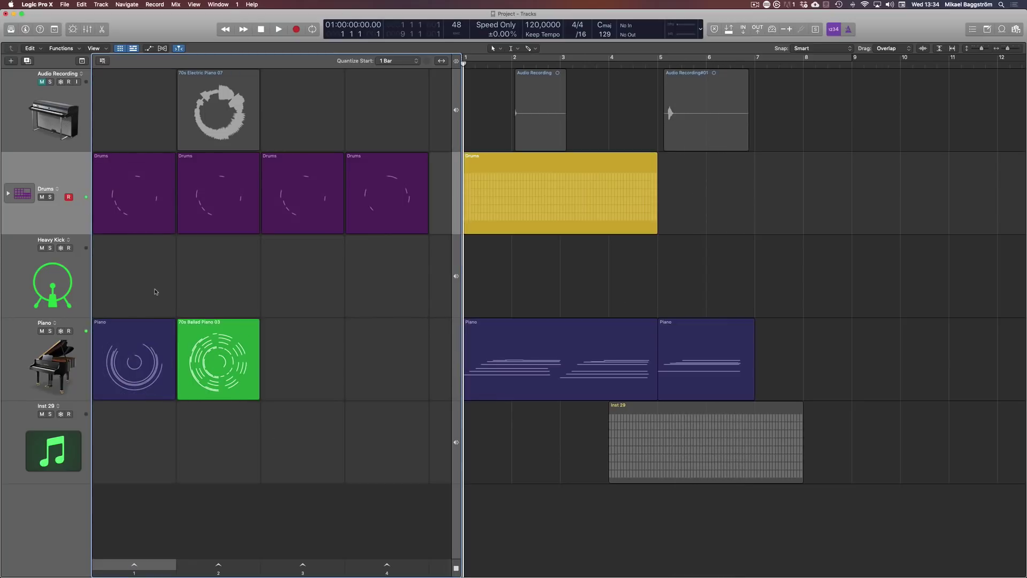
# - Select the Piano track, record a new MIDI performance into its third Live Loops cell and stop the transport
pyautogui.moveTo(221, 214)
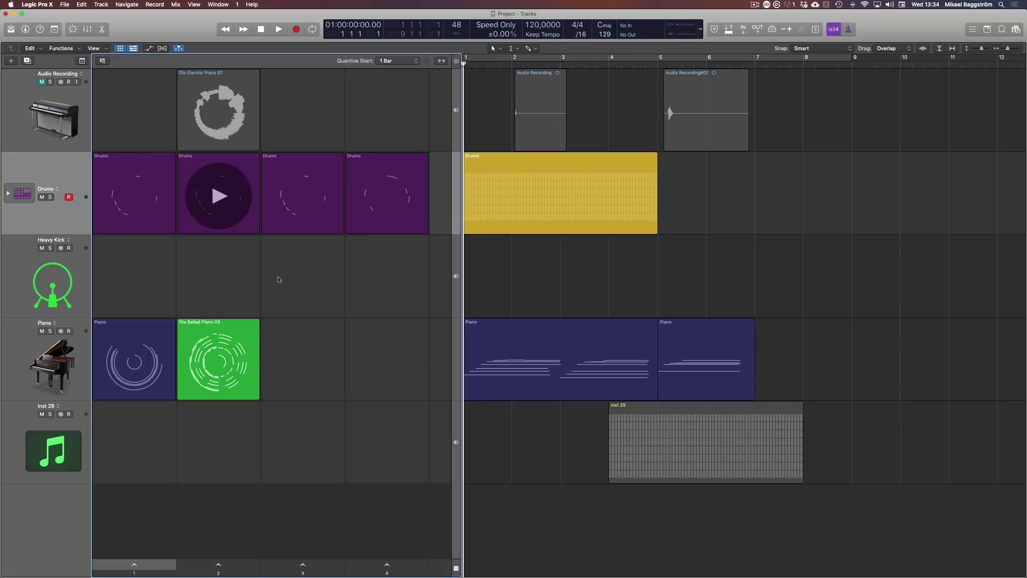
pyautogui.click(67, 300)
pyautogui.click(19, 349)
pyautogui.moveTo(298, 359)
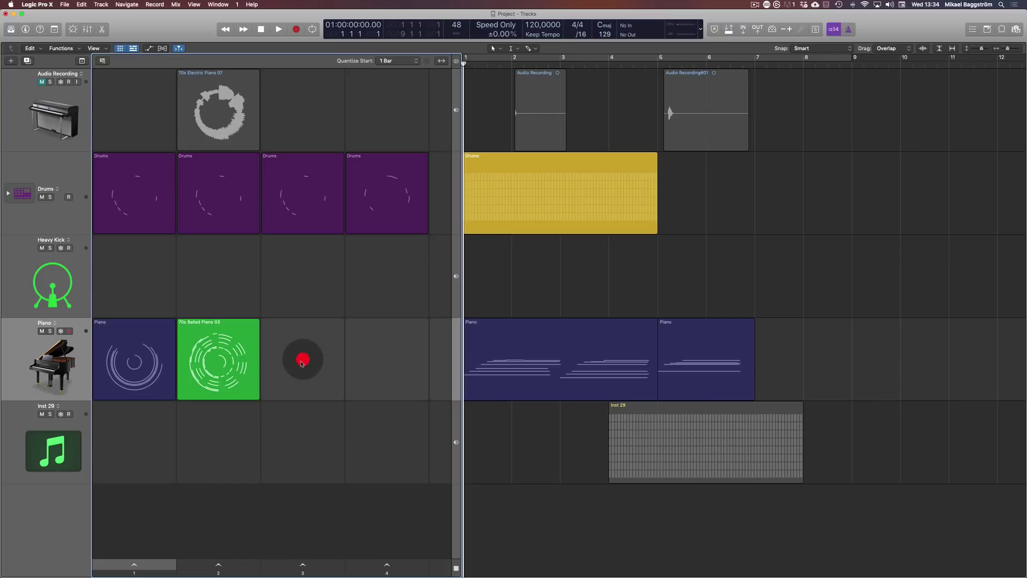
pyautogui.click(303, 361)
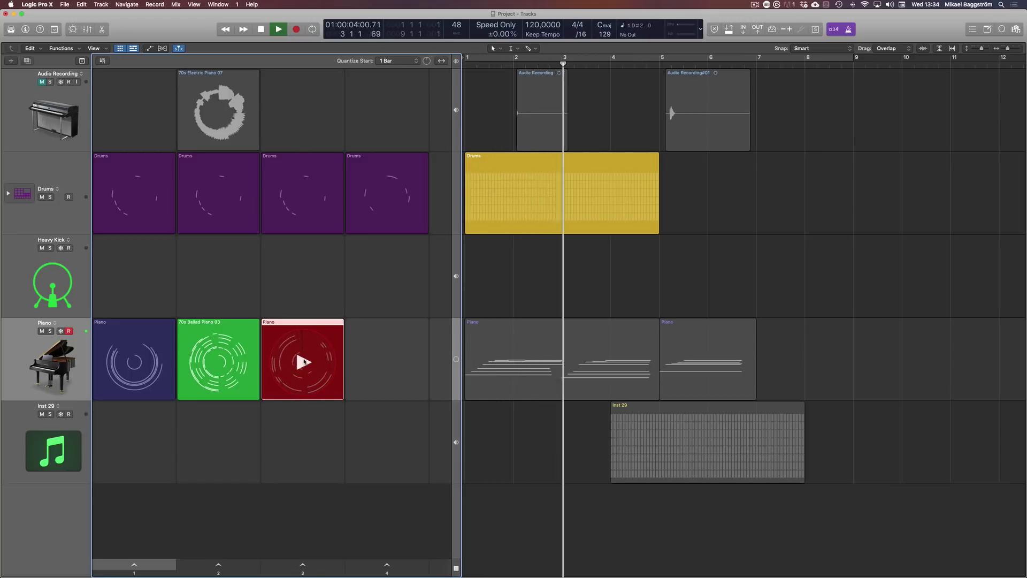
pyautogui.press('space')
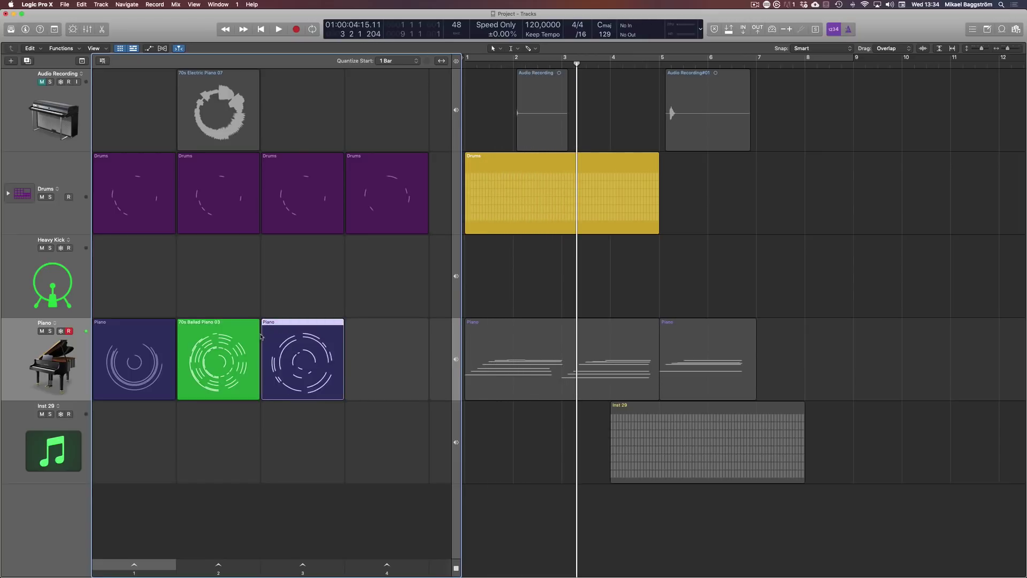
# - Open the recorded Piano cell for note editing, select all its notes and reduce the 1/8 Note time quantize strength
pyautogui.doubleClick(277, 330)
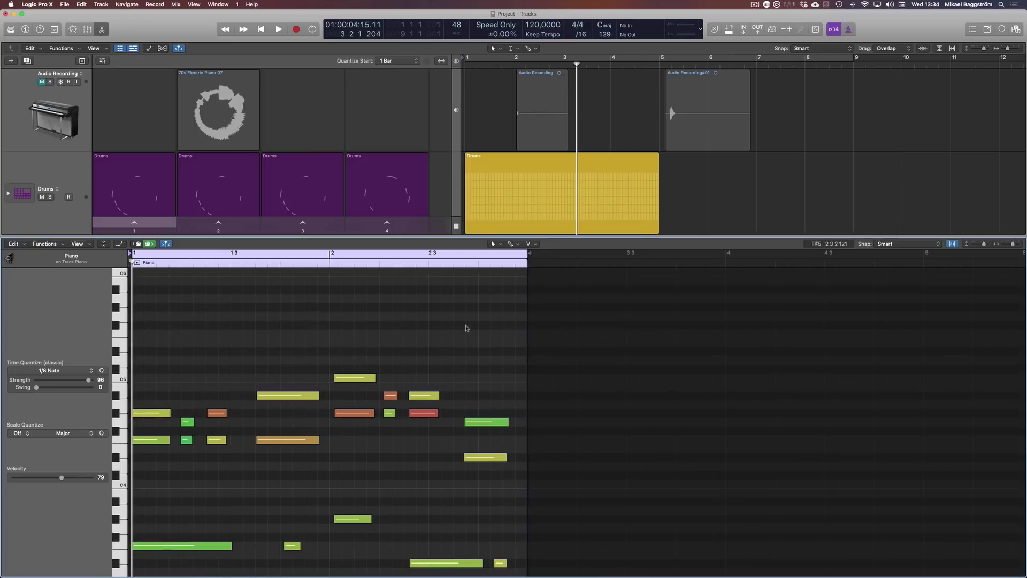
pyautogui.moveTo(500, 356); pyautogui.dragTo(139, 492)
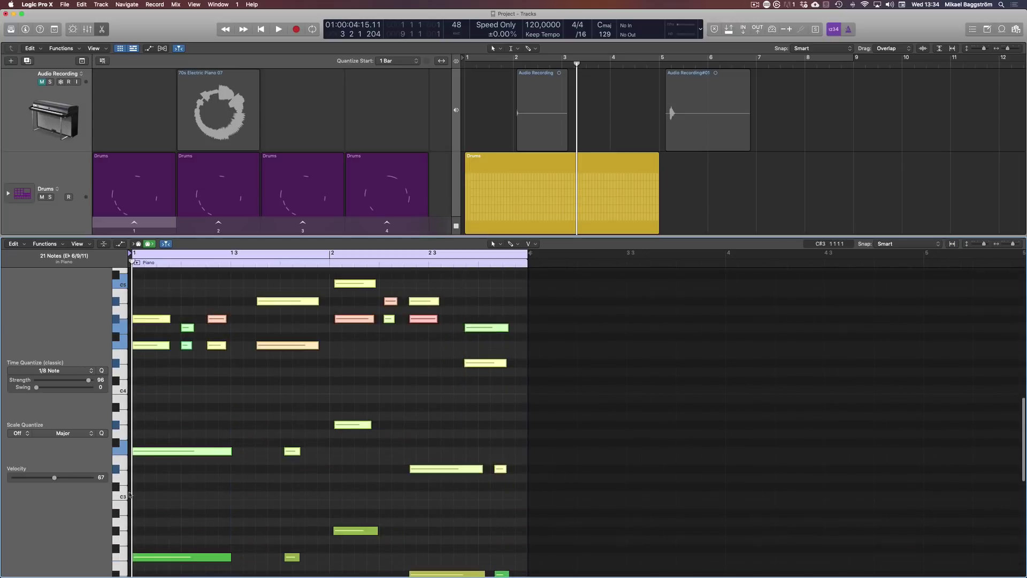
pyautogui.click(169, 377)
pyautogui.moveTo(142, 278); pyautogui.dragTo(552, 577)
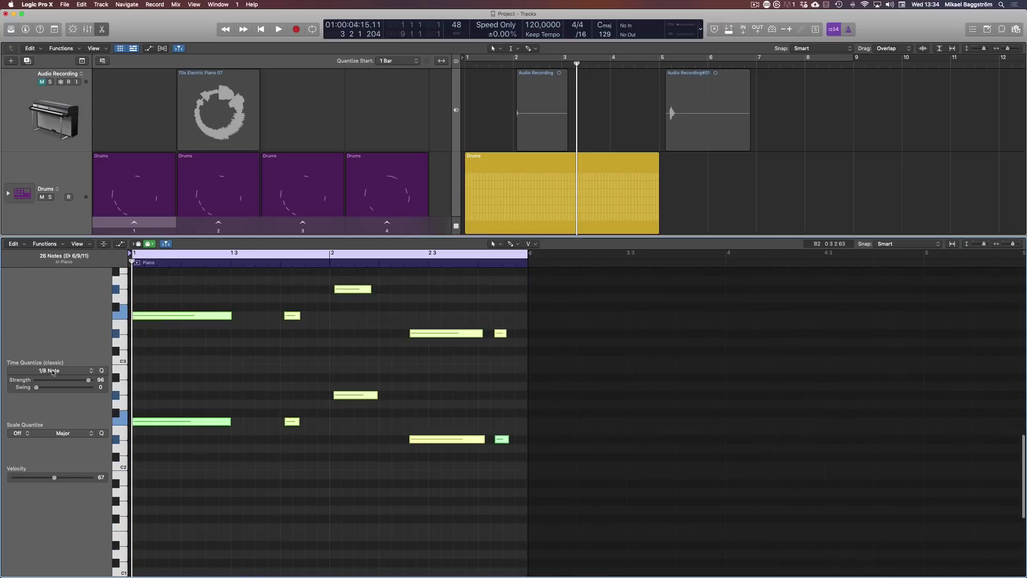
pyautogui.moveTo(89, 380); pyautogui.dragTo(75, 384)
pyautogui.scroll(5, 328, 363)
pyautogui.click(372, 357)
pyautogui.press('p')
# - Play the third Piano cell, stop playback and return the playhead to the beginning
pyautogui.click(302, 363)
pyautogui.click(261, 29)
pyautogui.click(261, 30)
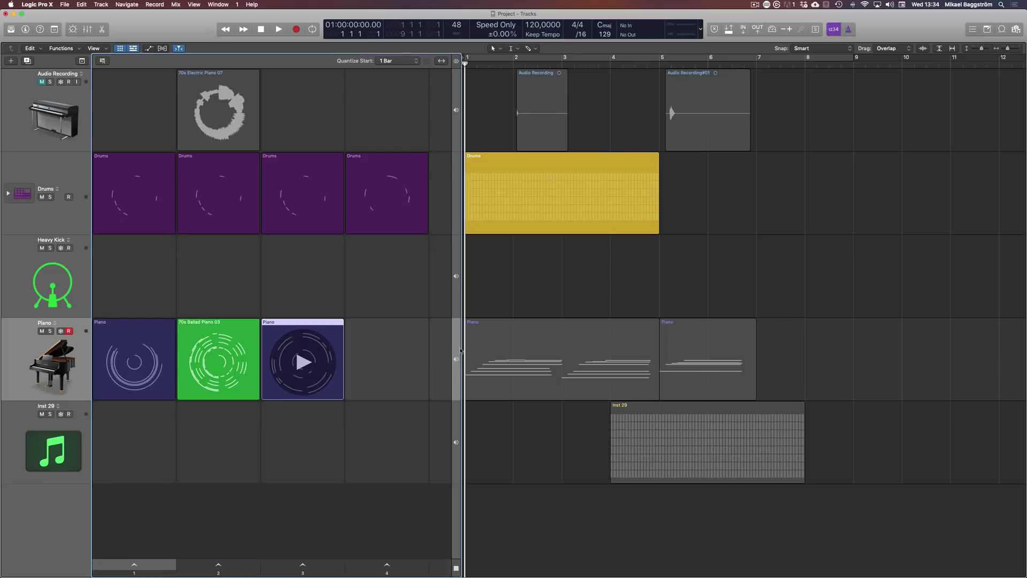
# - Select the Heavy Kick track and unmute the Audio Recording track
pyautogui.click(782, 259)
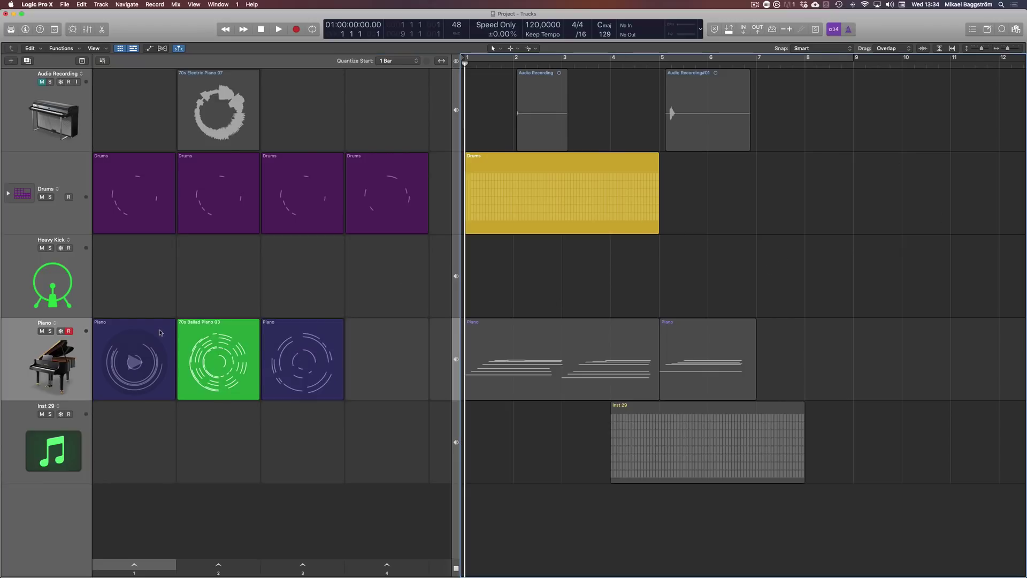
pyautogui.click(46, 275)
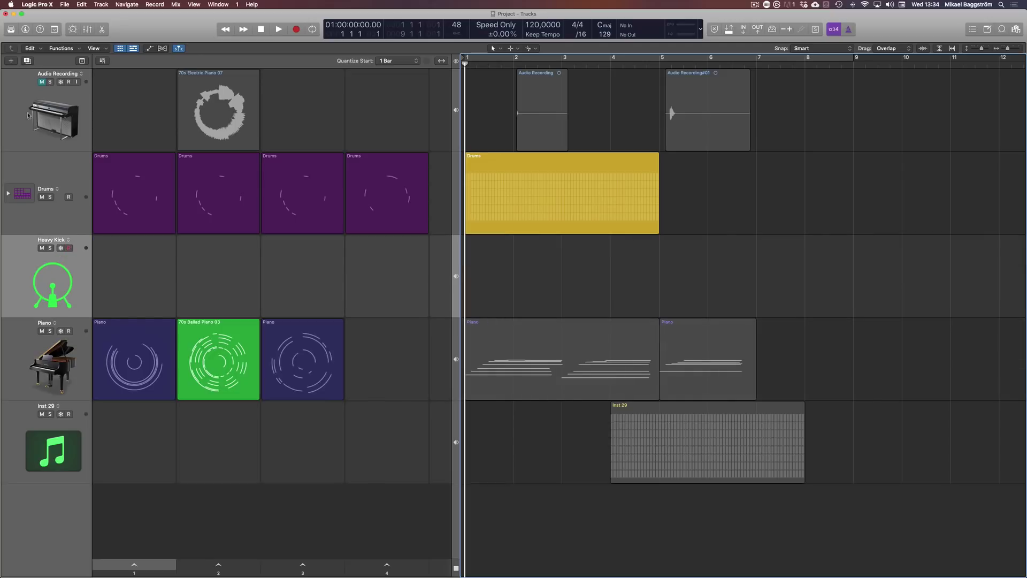
pyautogui.click(42, 84)
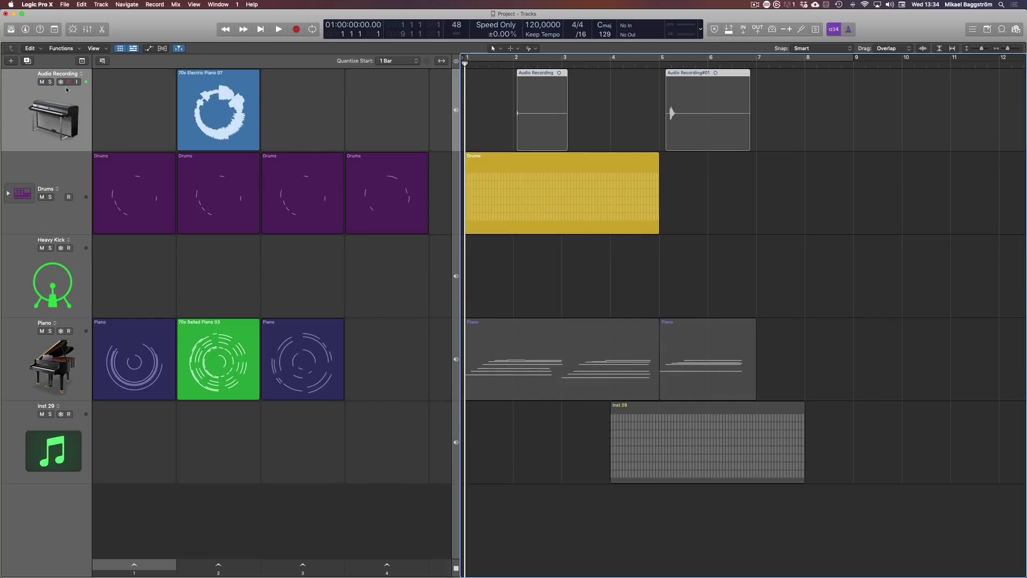
pyautogui.moveTo(137, 112)
pyautogui.moveTo(241, 93)
# - Preview the 70s Electric Piano 03 Apple Loop and carry it over the empty track header area to view the new-track instrument options
pyautogui.press('o')
pyautogui.click(891, 274)
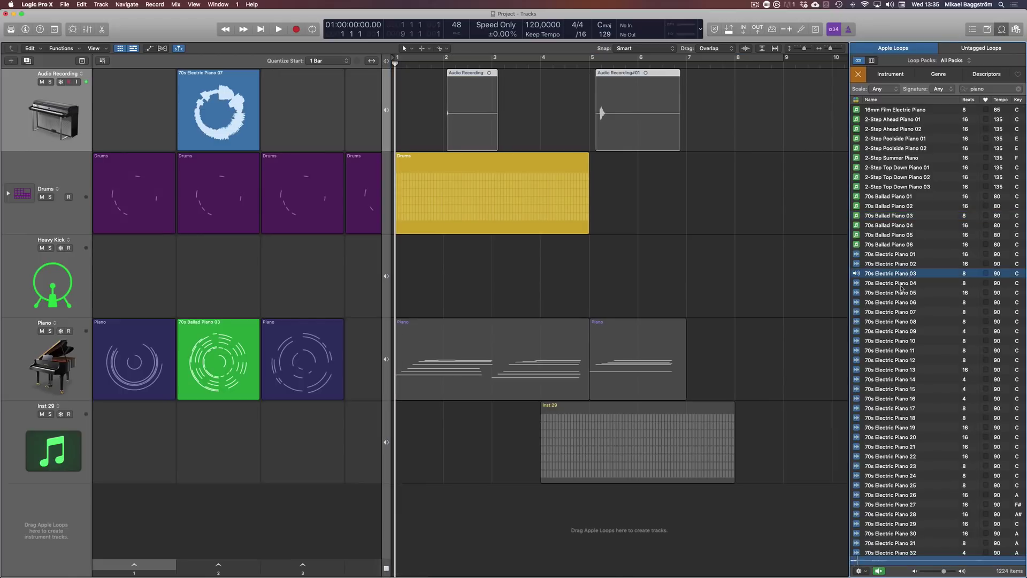
pyautogui.moveTo(892, 267); pyautogui.dragTo(70, 506)
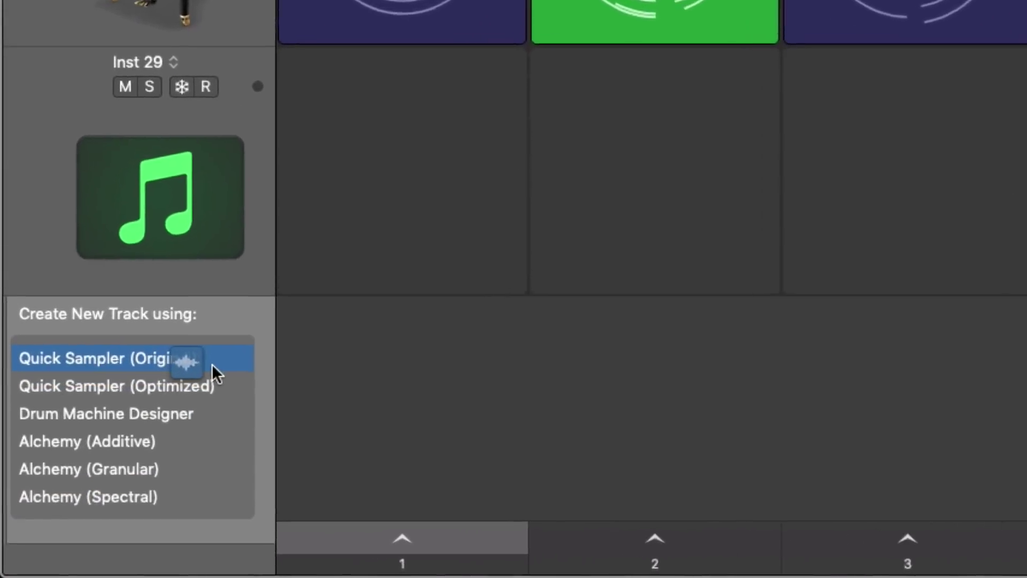
pyautogui.moveTo(212, 366); pyautogui.dragTo(214, 419)
pyautogui.moveTo(285, 366); pyautogui.dragTo(1026, 397)
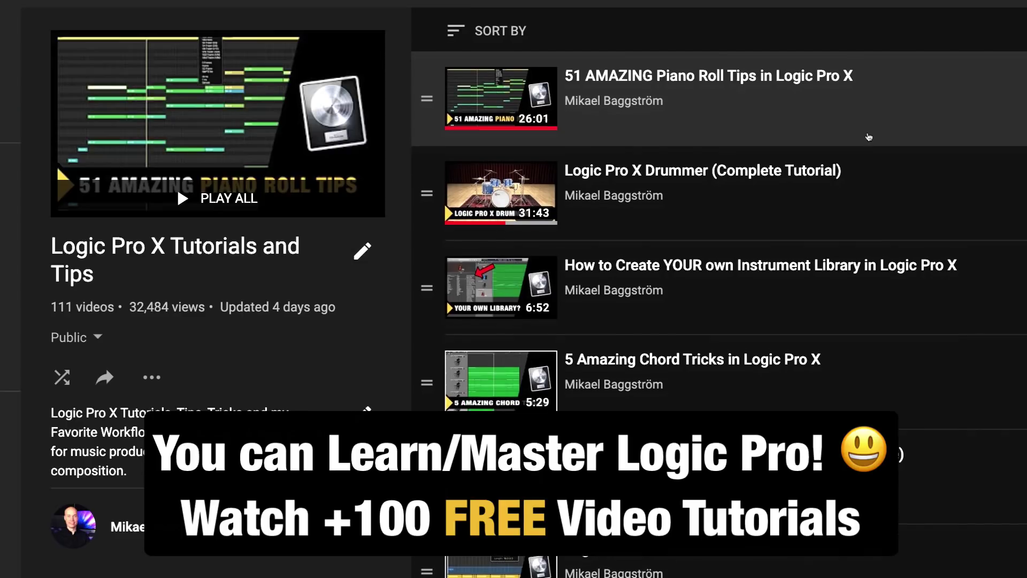
pyautogui.scroll(-2, 869, 137)
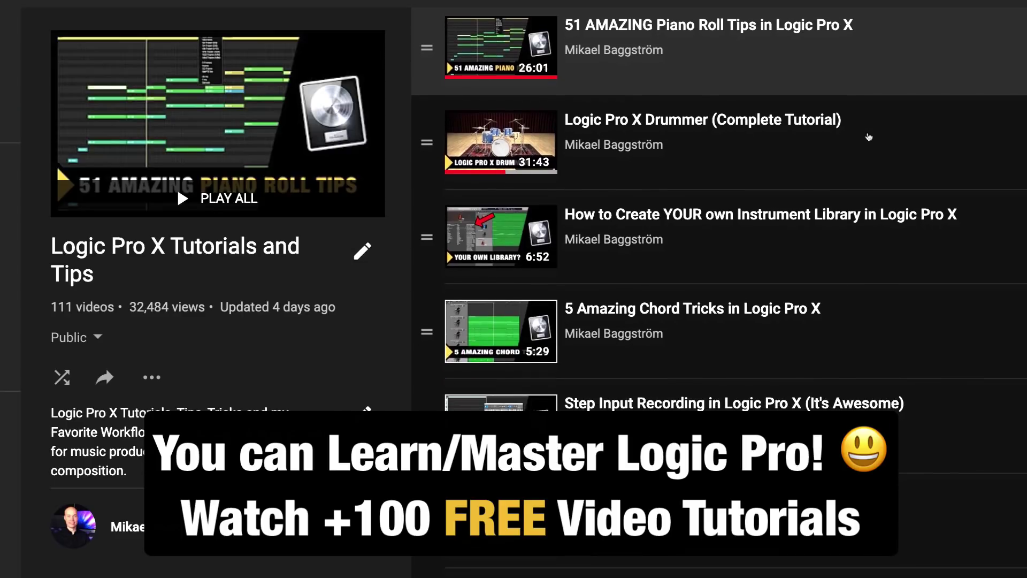
pyautogui.scroll(-2, 869, 137)
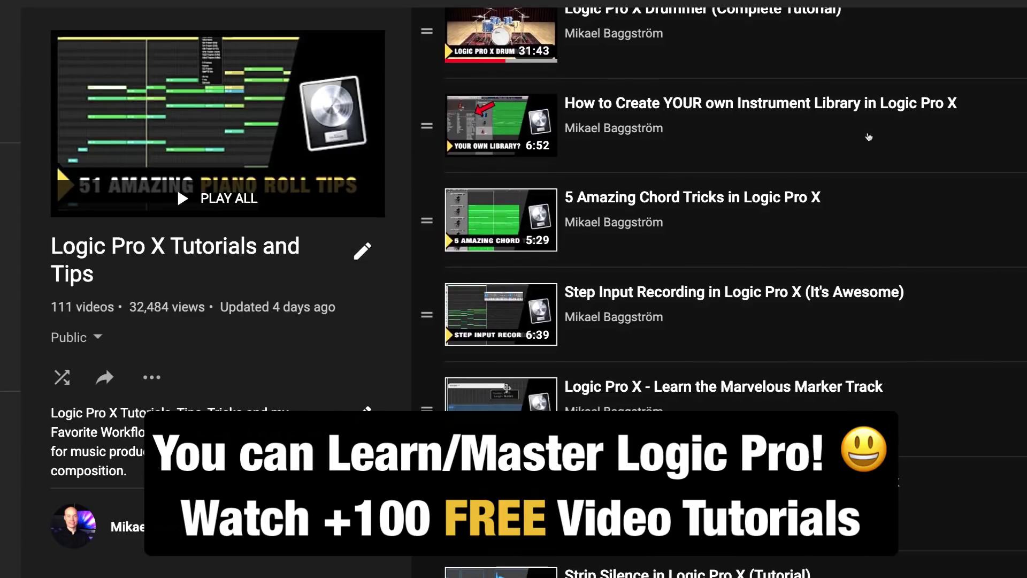
pyautogui.scroll(-2, 869, 137)
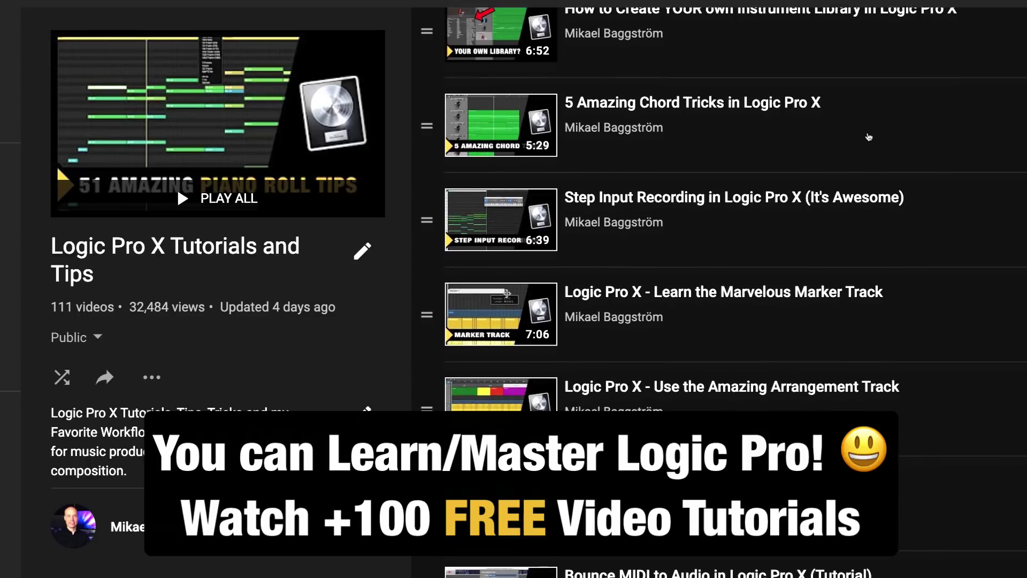
pyautogui.scroll(-1, 869, 137)
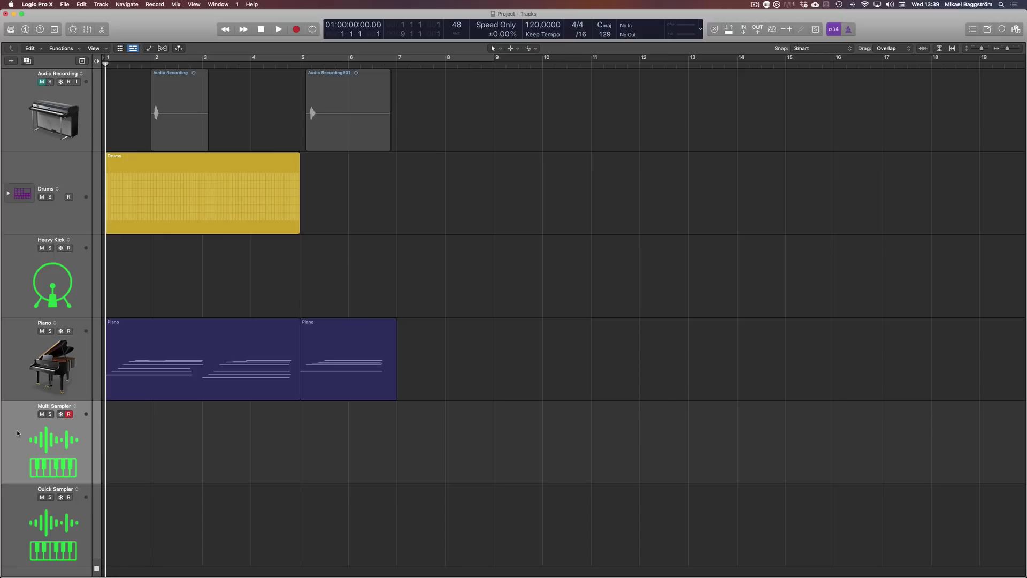
# - Open the Sampler instrument on the Multi Sampler track and reposition its window
pyautogui.click(50, 441)
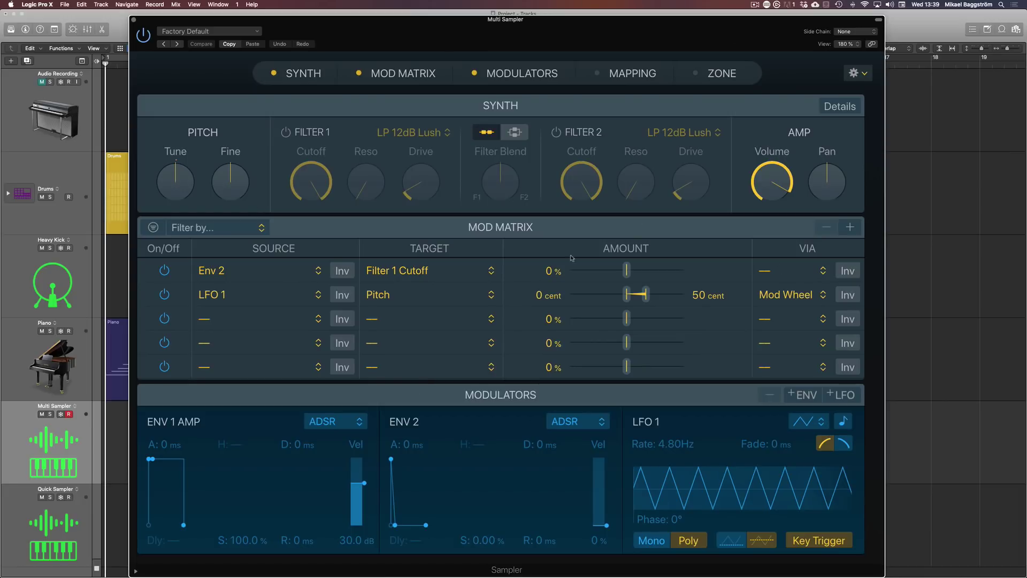
pyautogui.moveTo(489, 61); pyautogui.dragTo(387, 54)
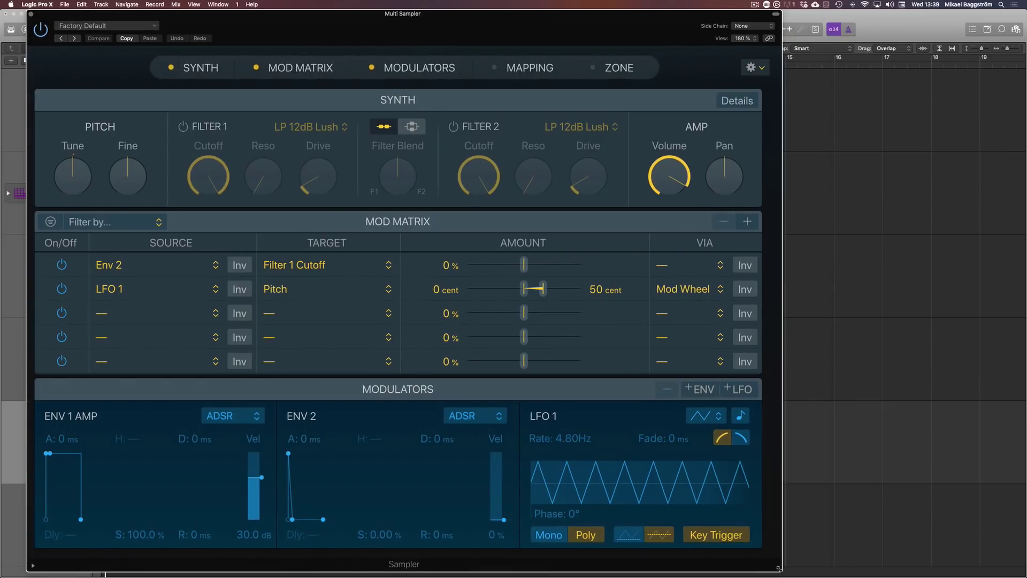
pyautogui.moveTo(527, 398); pyautogui.dragTo(782, 571)
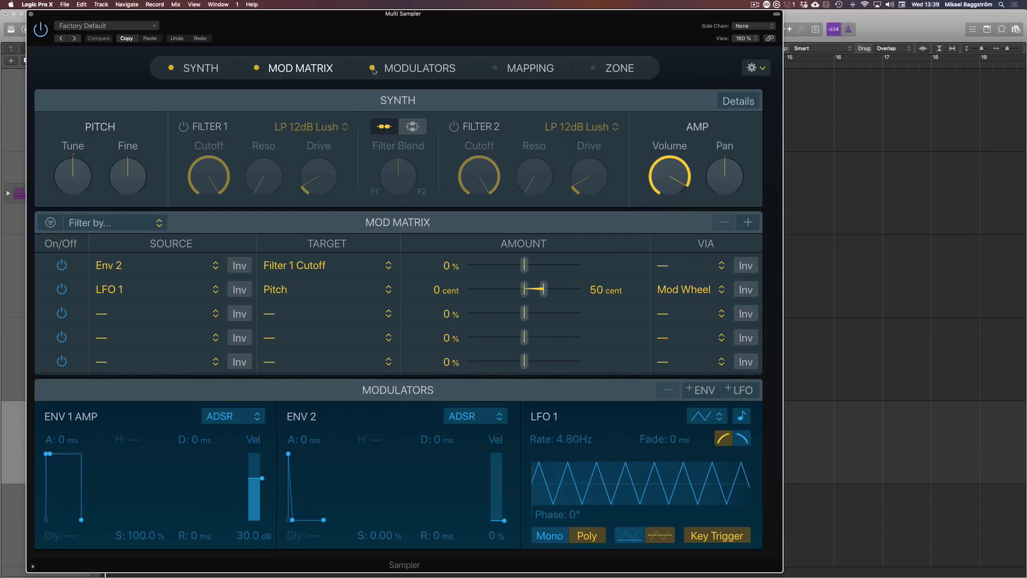
# - Show the Mapping and Zone sections in Sampler and return to the Synth section
pyautogui.click(527, 69)
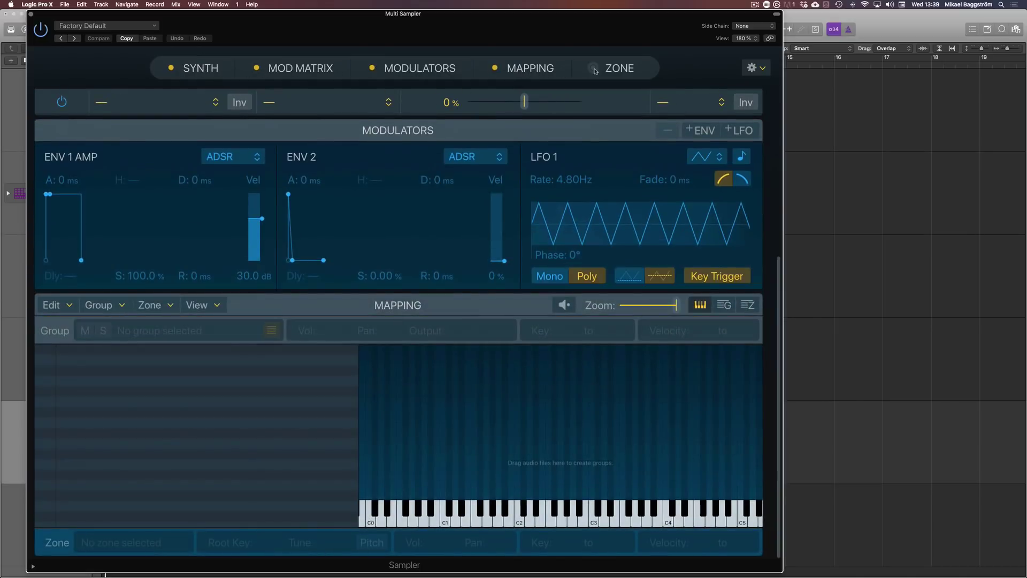
pyautogui.click(620, 68)
pyautogui.click(207, 68)
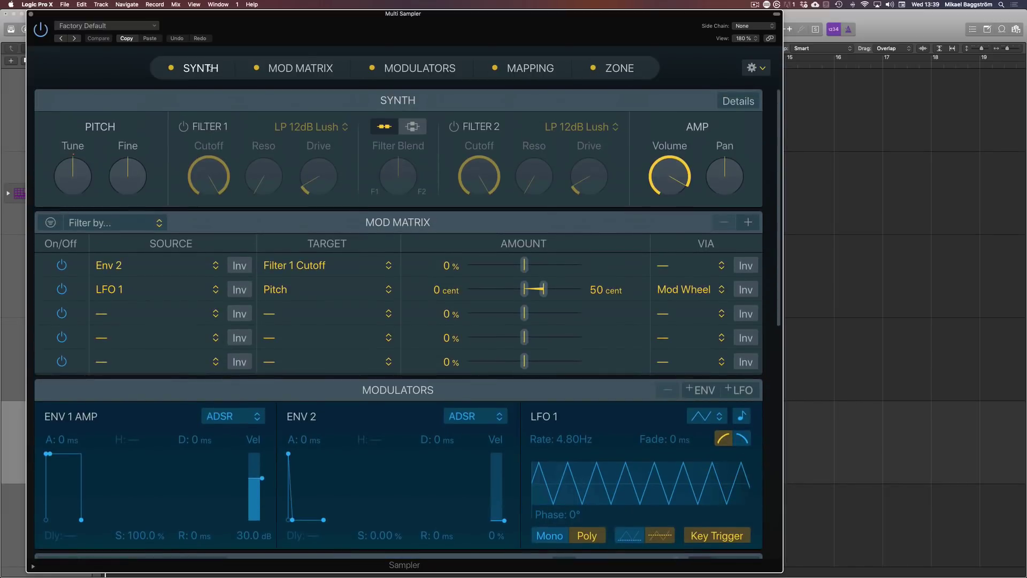
# - Load the Electric Stage MkII electric piano preset into Sampler and view its Mod Matrix and Mapping sections
pyautogui.click(133, 26)
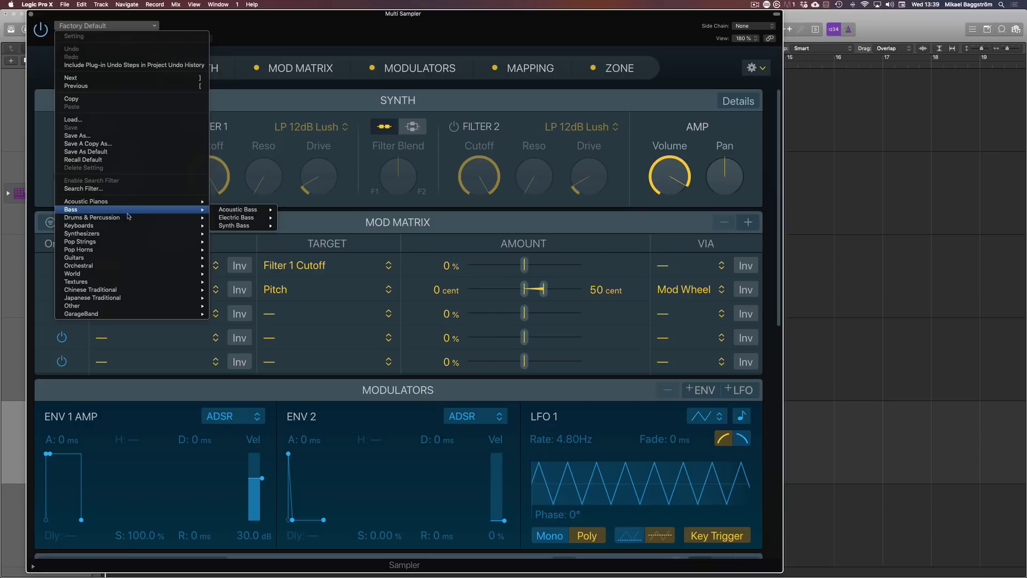
pyautogui.moveTo(127, 227)
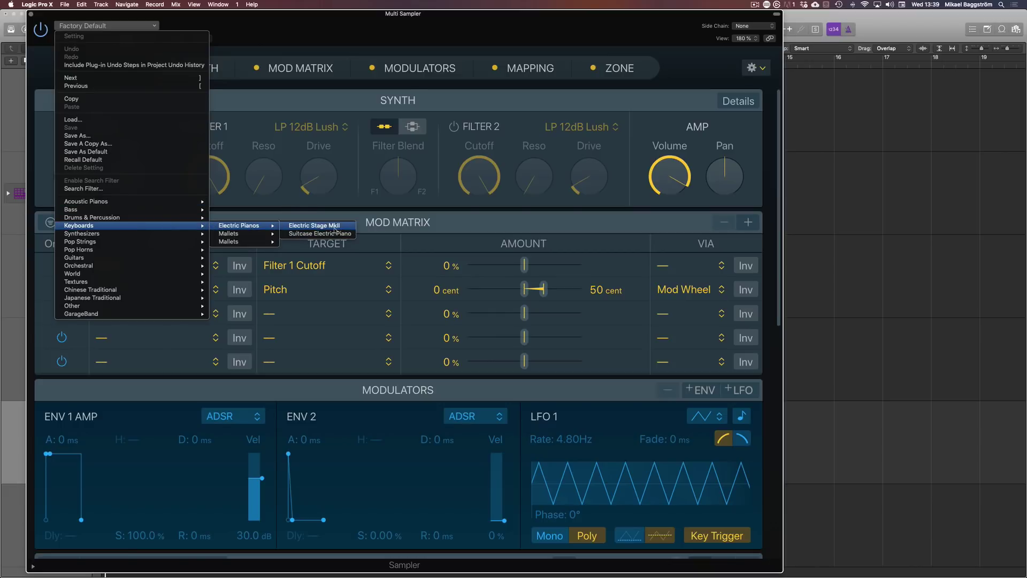
pyautogui.click(343, 250)
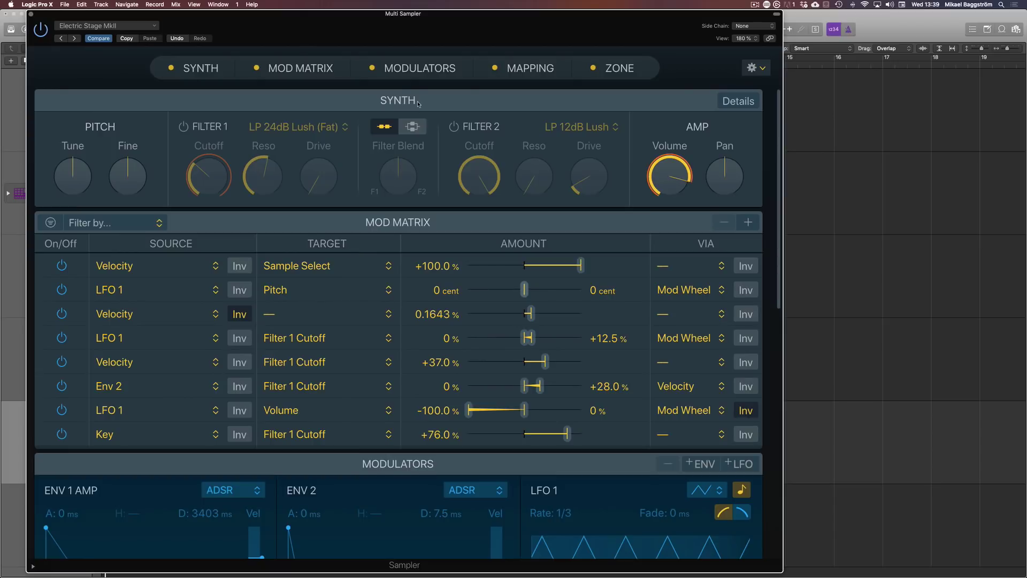
pyautogui.click(303, 69)
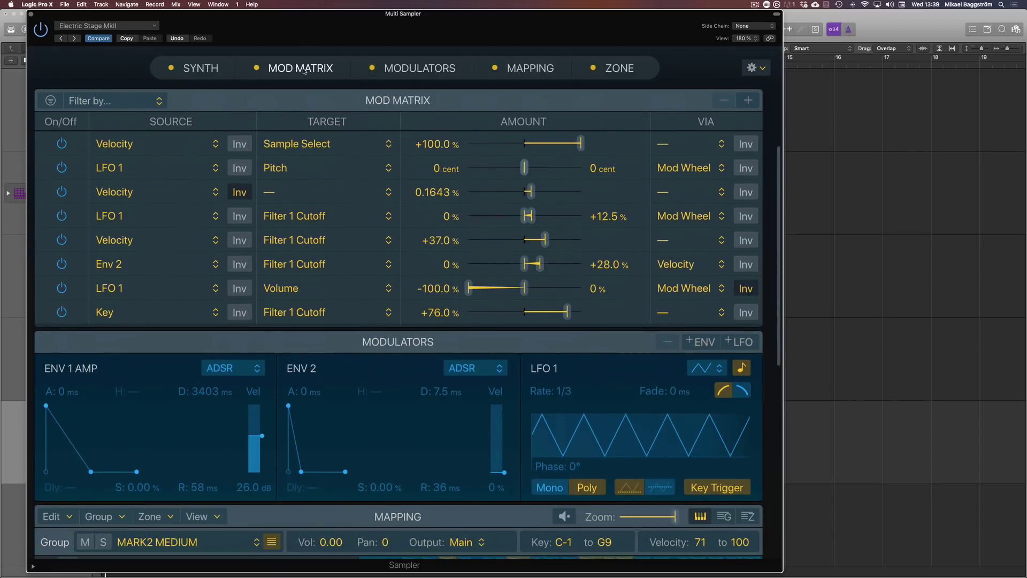
pyautogui.click(530, 68)
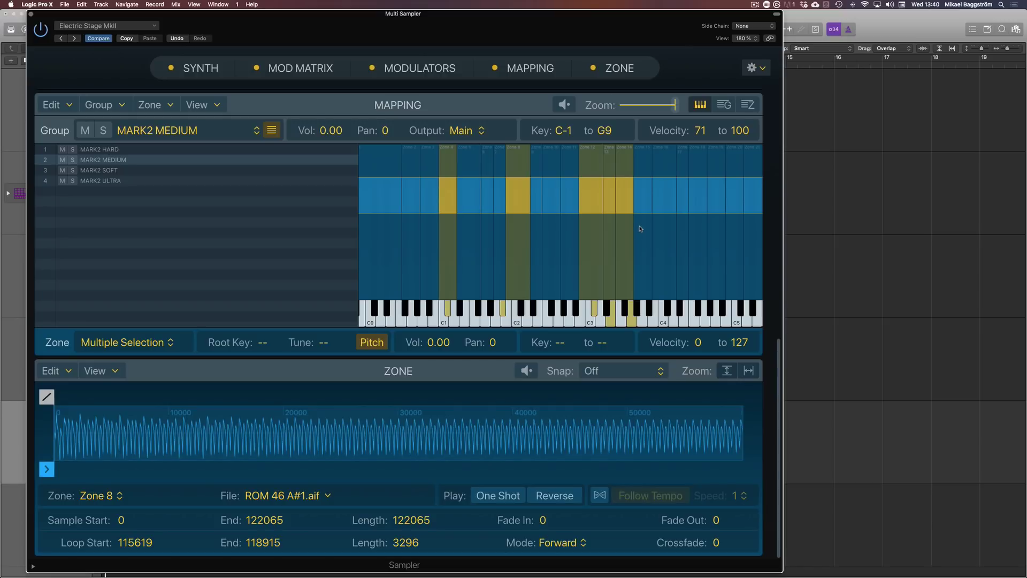
# - Hide the Sampler window, show it again and hide it once more
pyautogui.press('super+w')
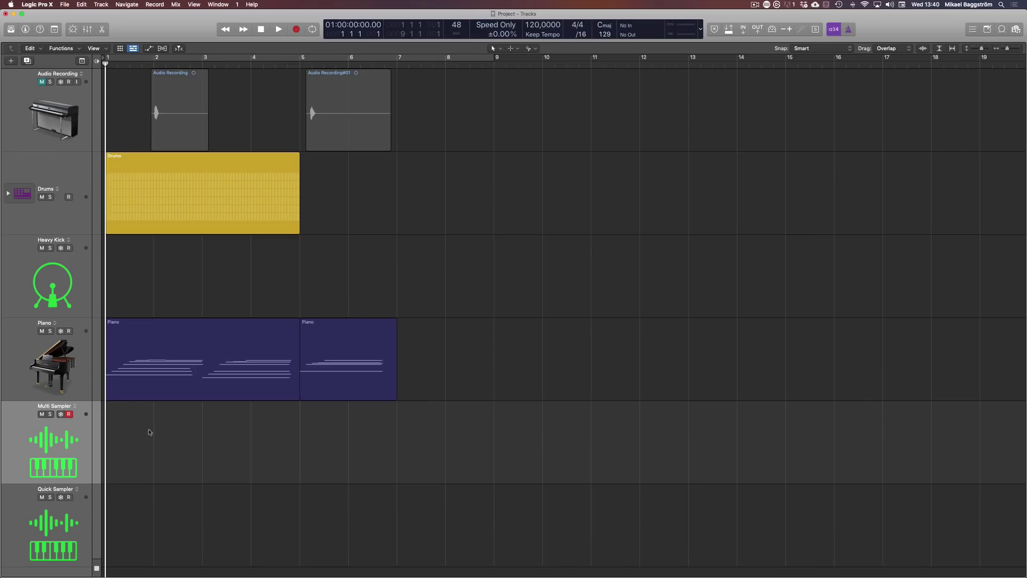
pyautogui.press('v')
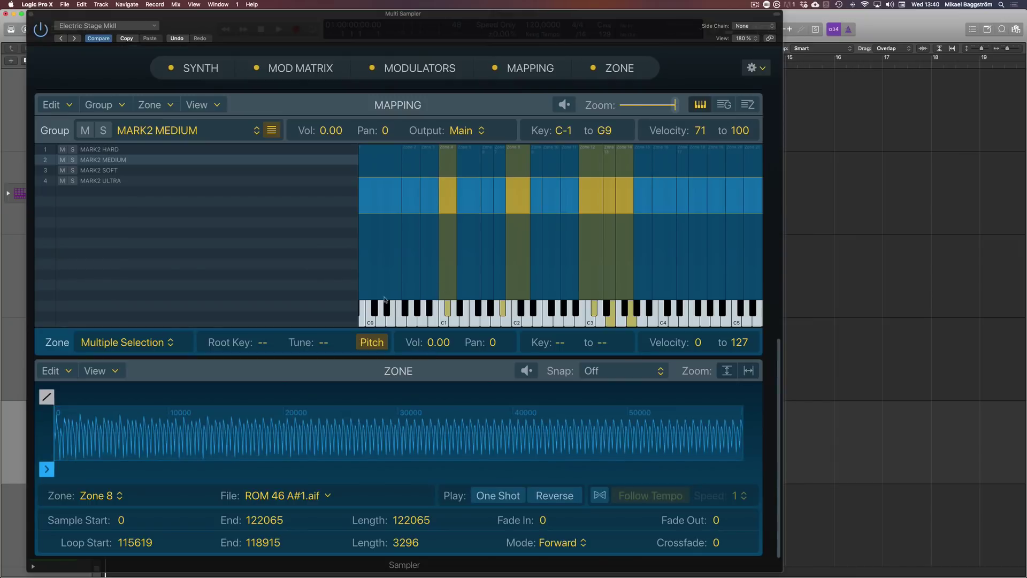
pyautogui.press('v')
# - Open the Quick Sampler track's instrument with the Sampler window closed, and reposition the Quick Sampler window
pyautogui.click(14, 508)
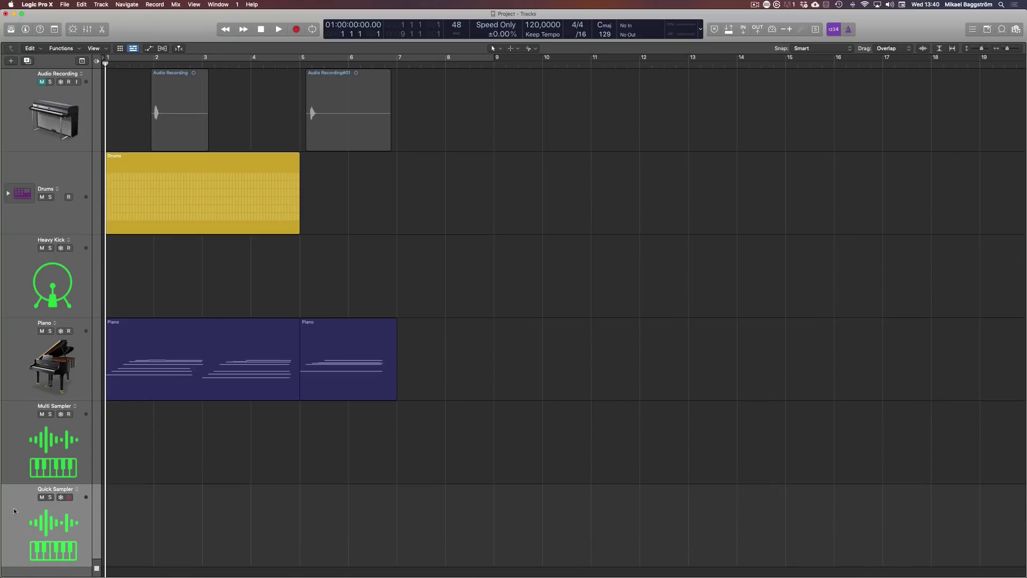
pyautogui.press('v')
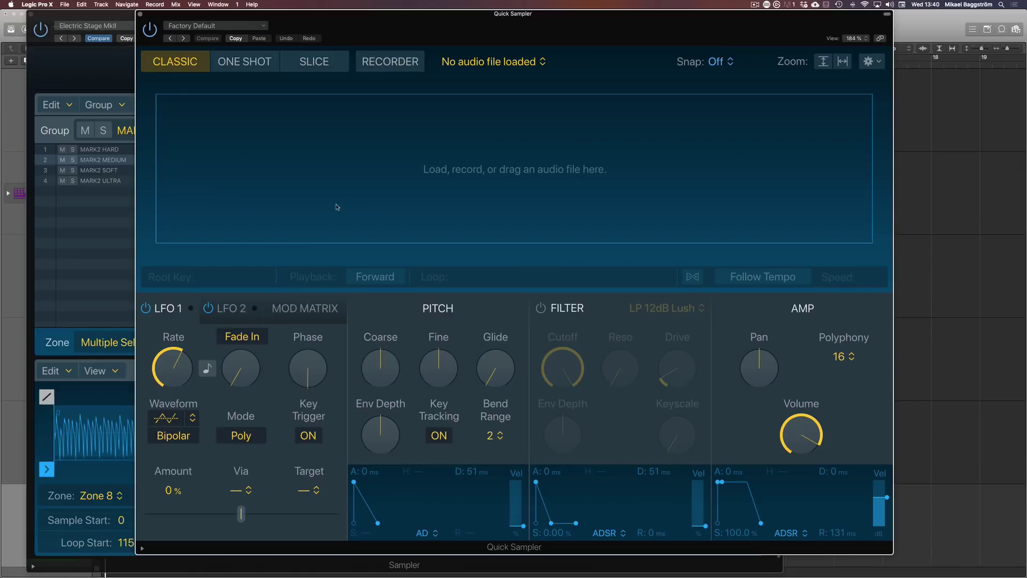
pyautogui.click(31, 17)
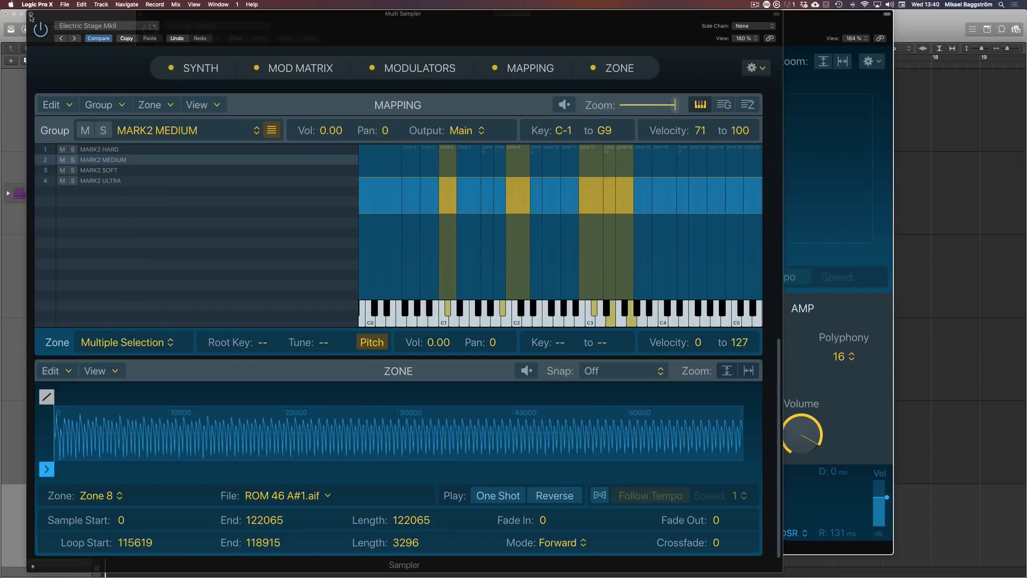
pyautogui.click(32, 15)
pyautogui.moveTo(434, 34); pyautogui.dragTo(368, 38)
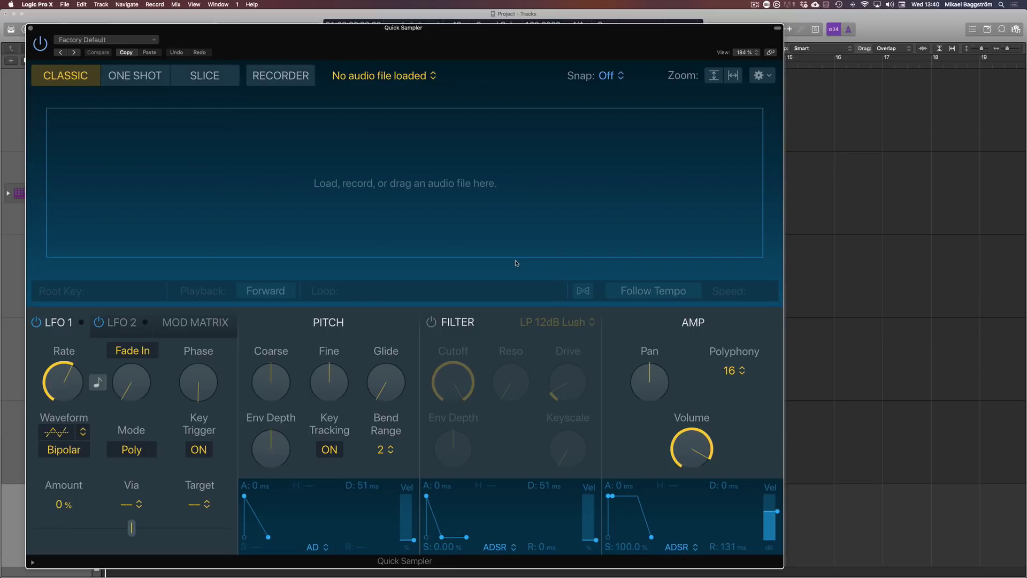
pyautogui.moveTo(456, 45); pyautogui.dragTo(438, 45)
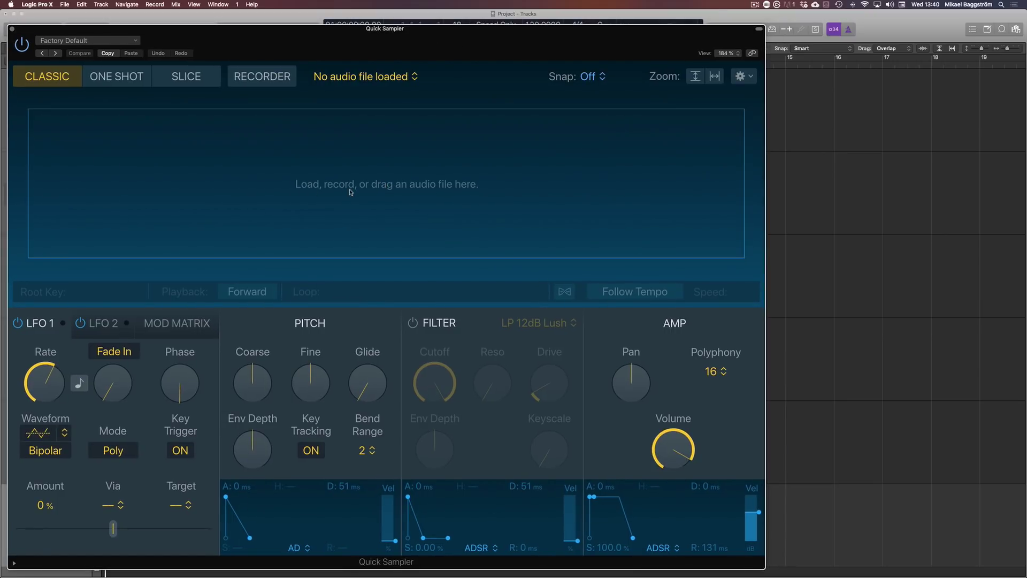
# - Load the project audio file Untitled 3_1#01.aif into Quick Sampler and set the sample start to 2.036 s
pyautogui.press('f')
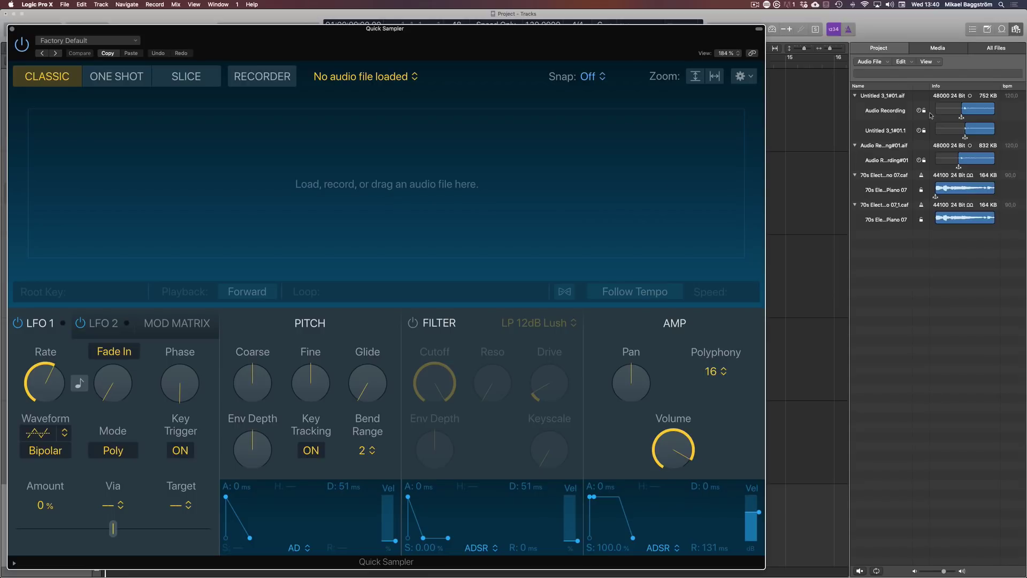
pyautogui.click(893, 98)
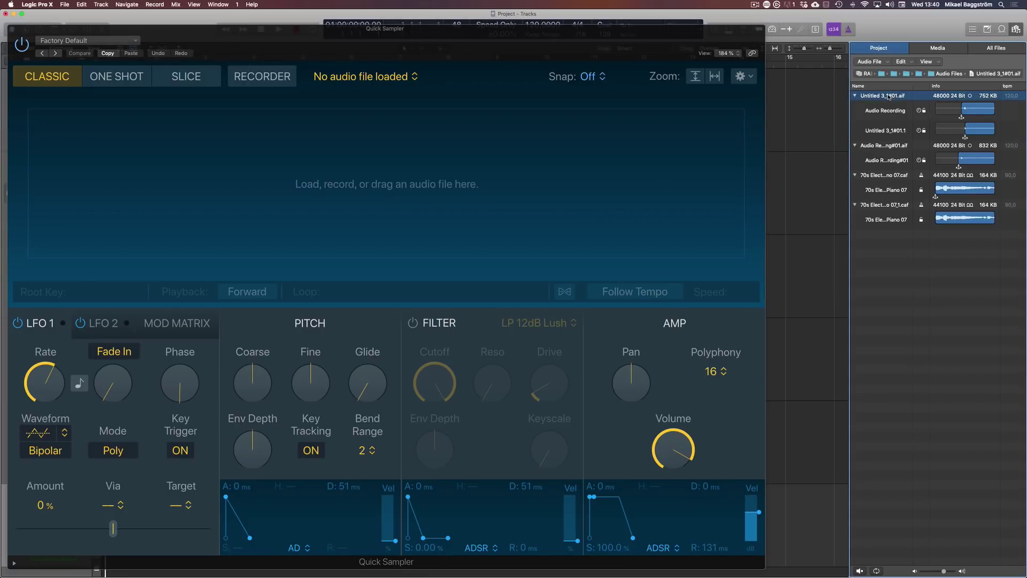
pyautogui.click(960, 110)
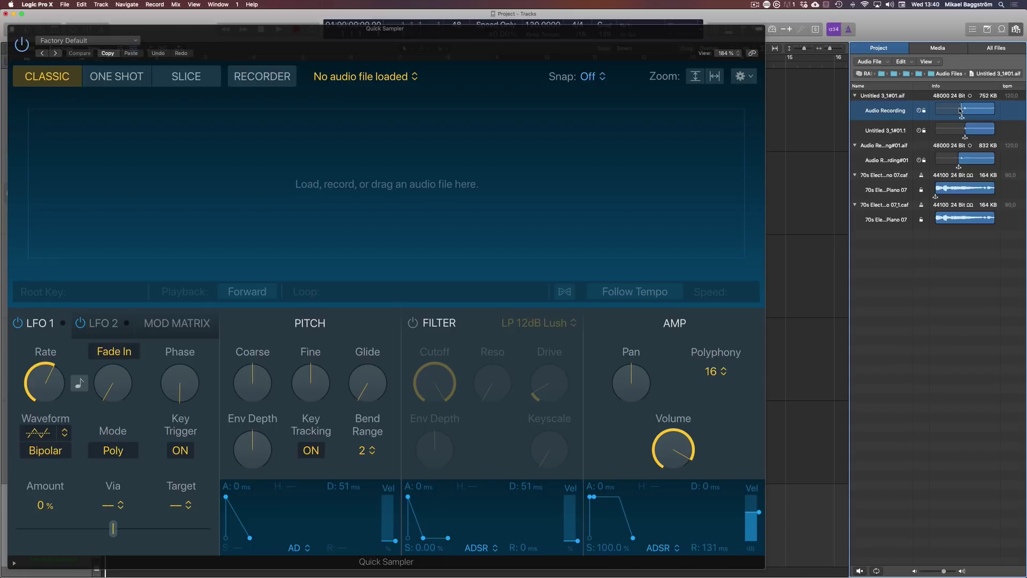
pyautogui.moveTo(894, 99); pyautogui.dragTo(550, 183)
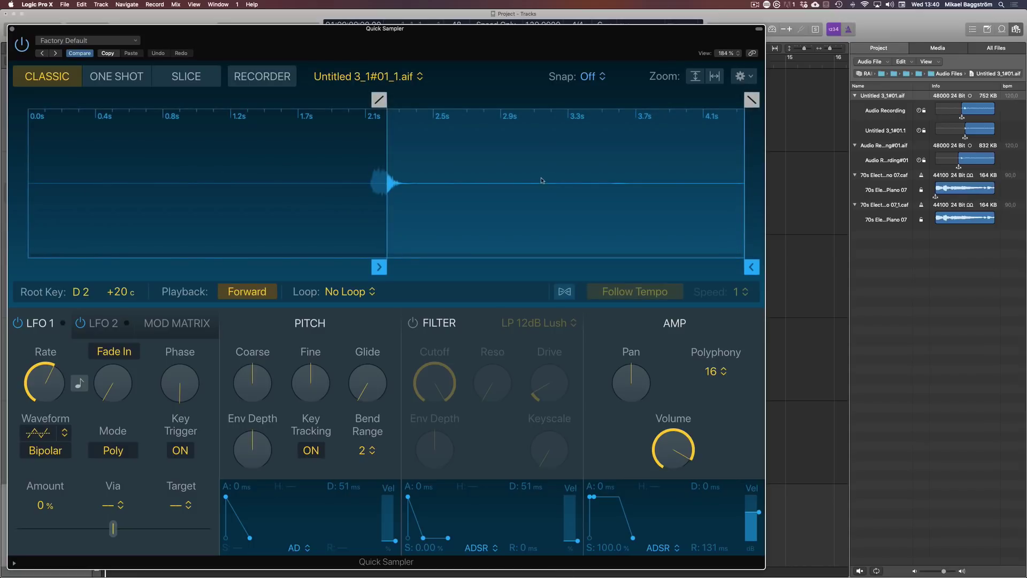
pyautogui.click(388, 166)
pyautogui.moveTo(388, 167); pyautogui.dragTo(372, 171)
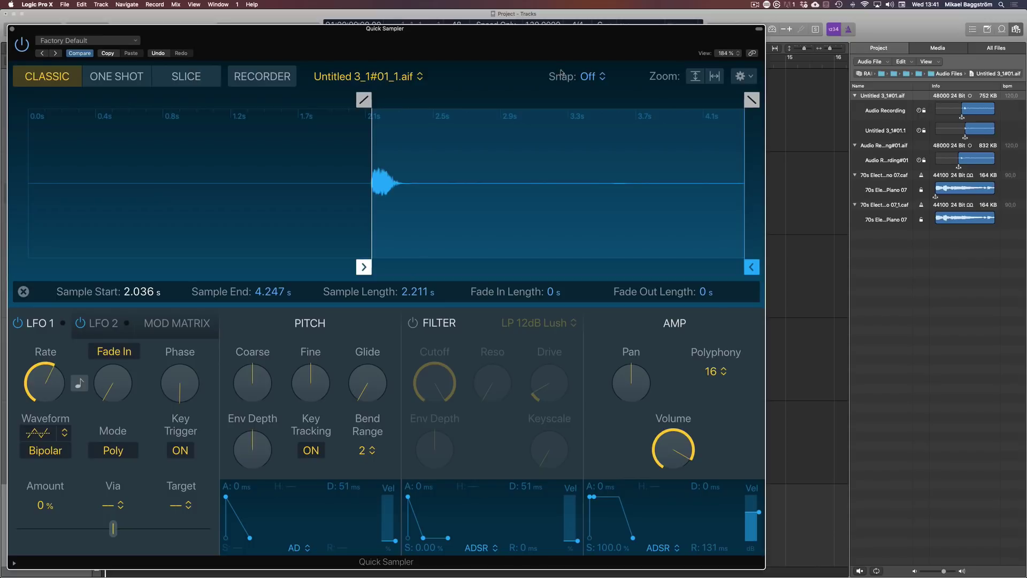
# - Switch Quick Sampler to Recorder mode and set its recording input to Input 1
pyautogui.click(264, 78)
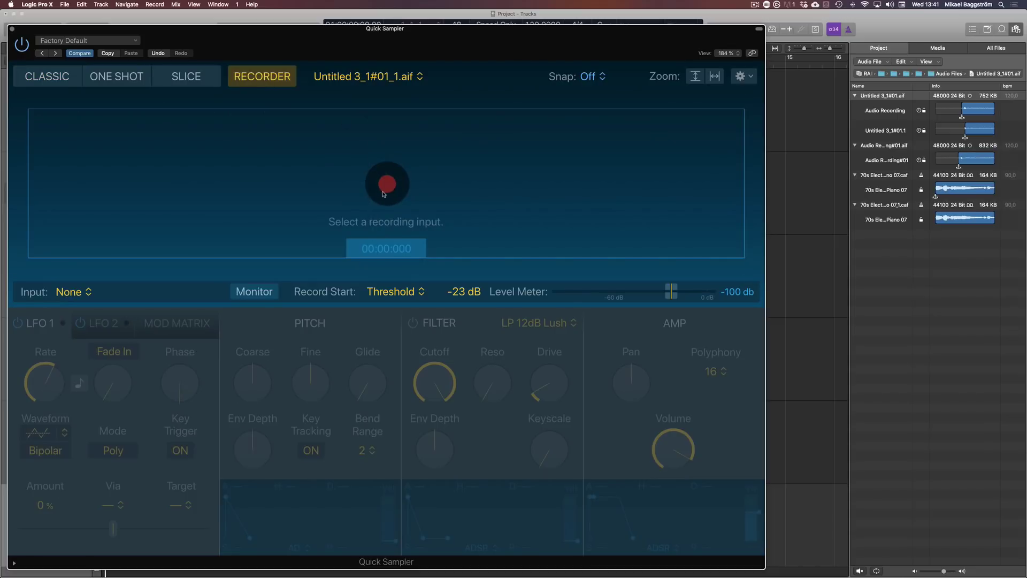
pyautogui.click(71, 294)
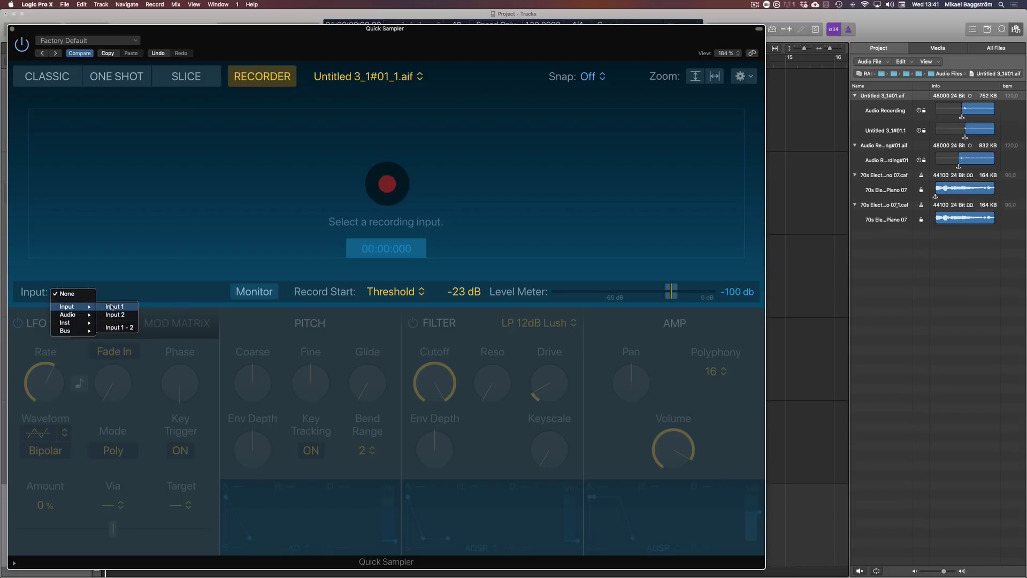
pyautogui.click(124, 309)
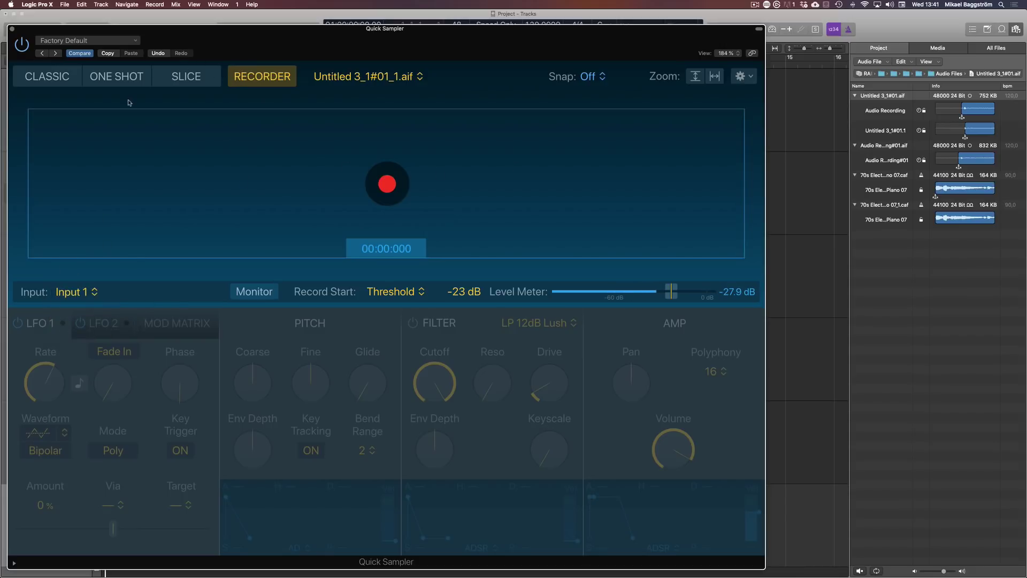
# - View the sample in Slice and One Shot modes, return to Classic mode and close the Quick Sampler window
pyautogui.click(194, 84)
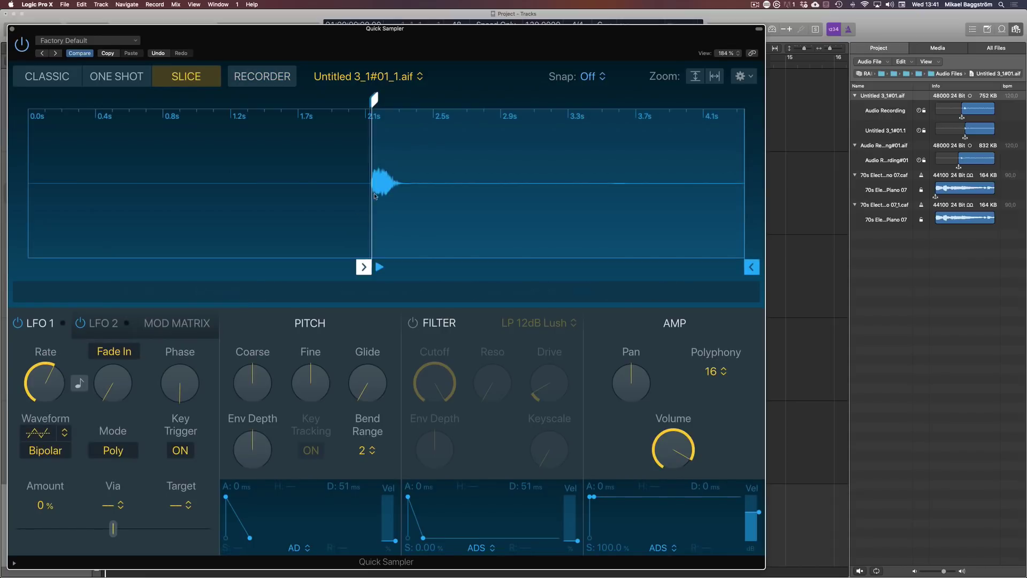
pyautogui.click(132, 76)
pyautogui.click(47, 76)
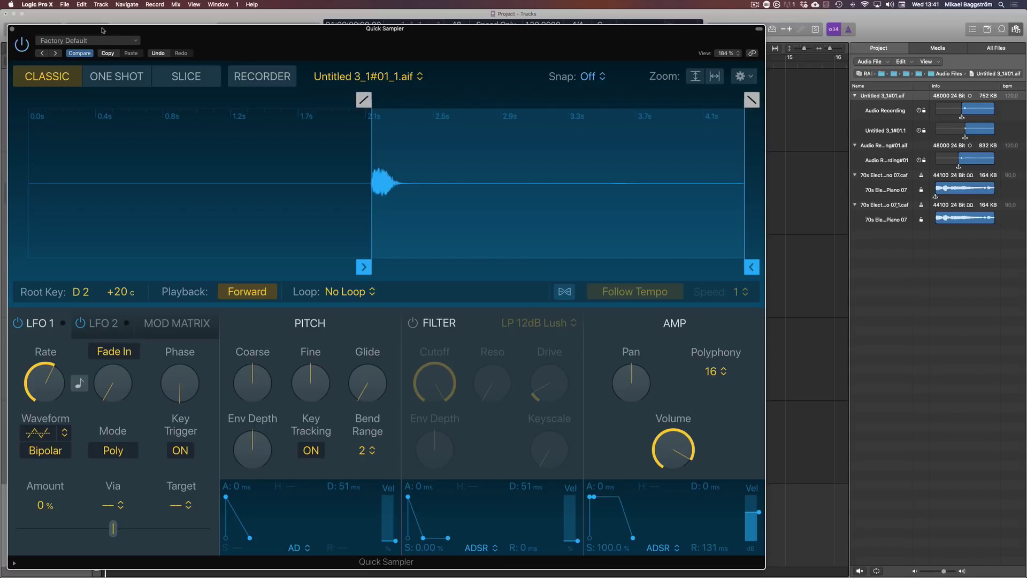
pyautogui.press('super+w')
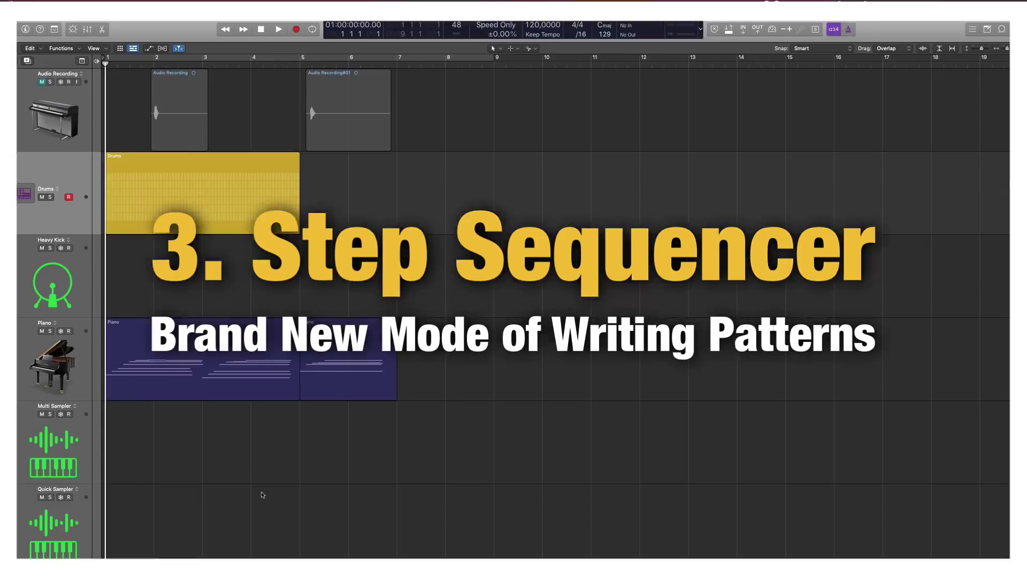
# - View the Piano track's regions in the Piano Roll, enlarge the editor area and close it
pyautogui.click(54, 377)
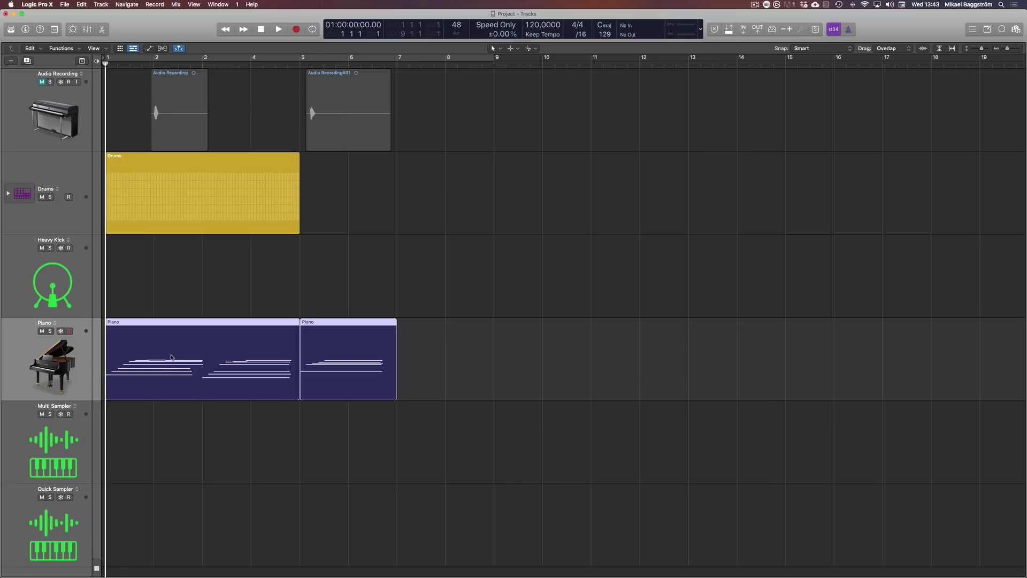
pyautogui.press('p')
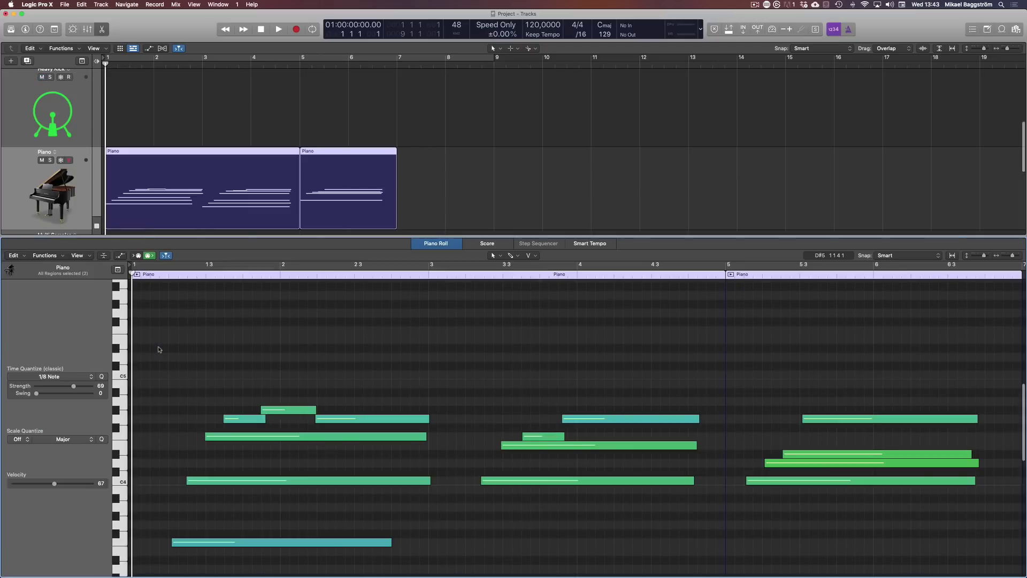
pyautogui.press('p')
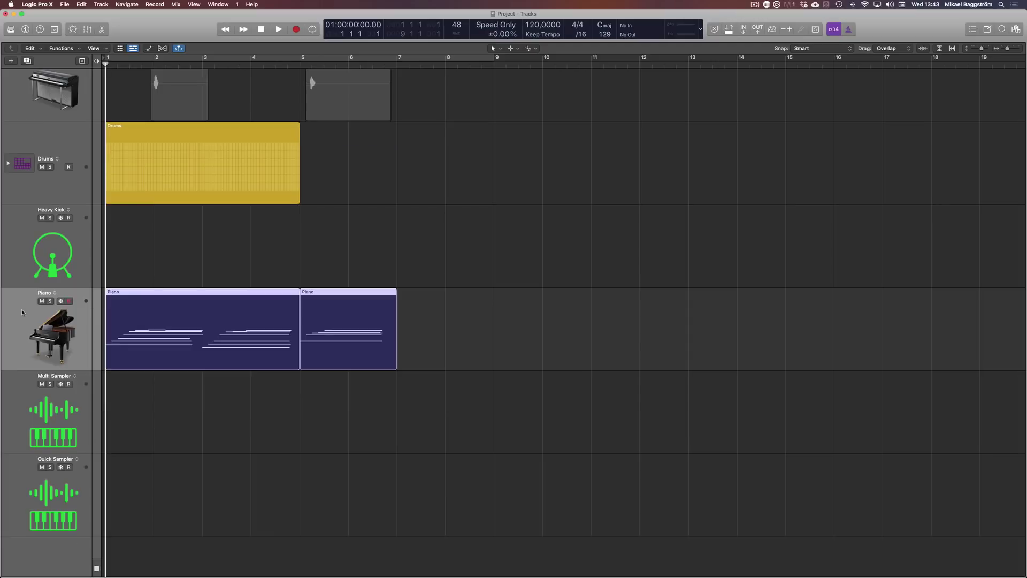
pyautogui.press('p')
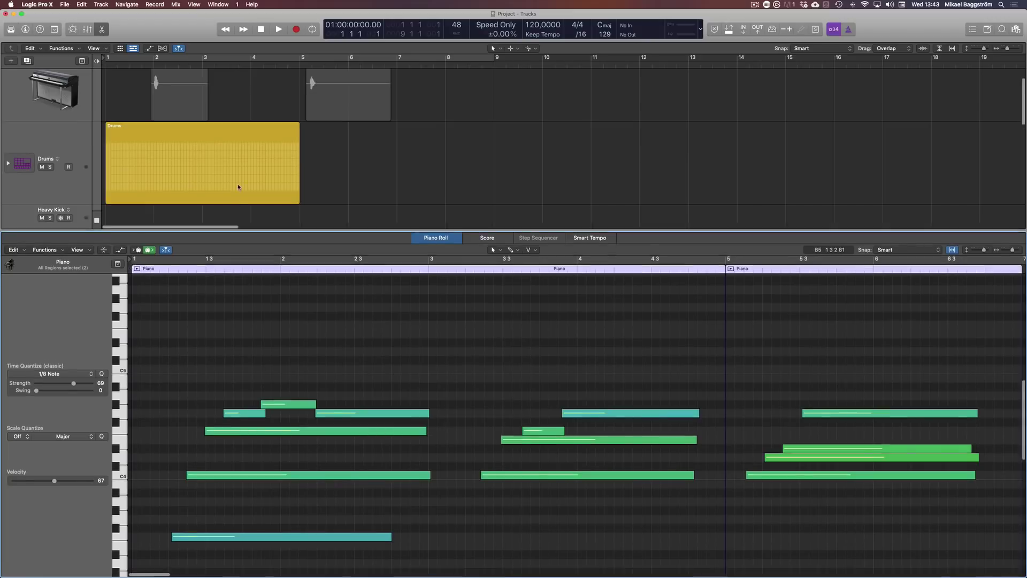
pyautogui.moveTo(229, 249); pyautogui.dragTo(229, 194)
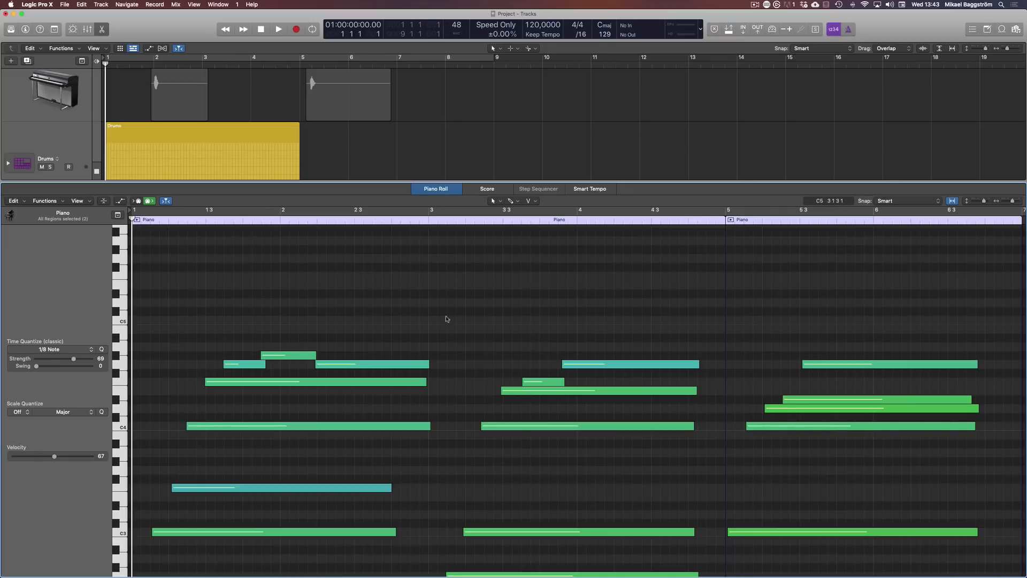
pyautogui.press('e')
pyautogui.scroll(2, 98, 258)
pyautogui.scroll(1, 99, 259)
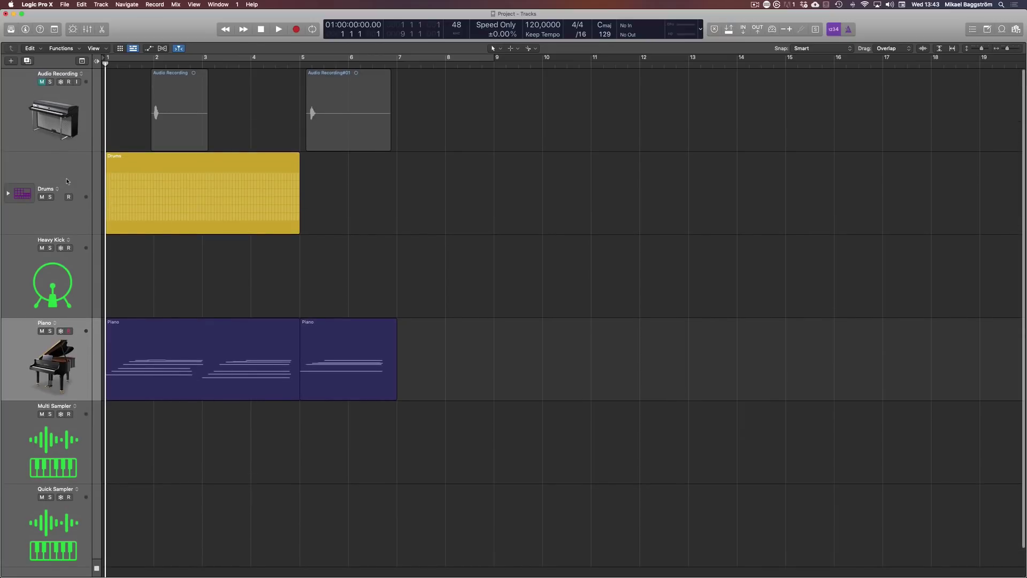
# - Open the Drums pattern region in the Step Sequencer and make its rows taller
pyautogui.click(85, 177)
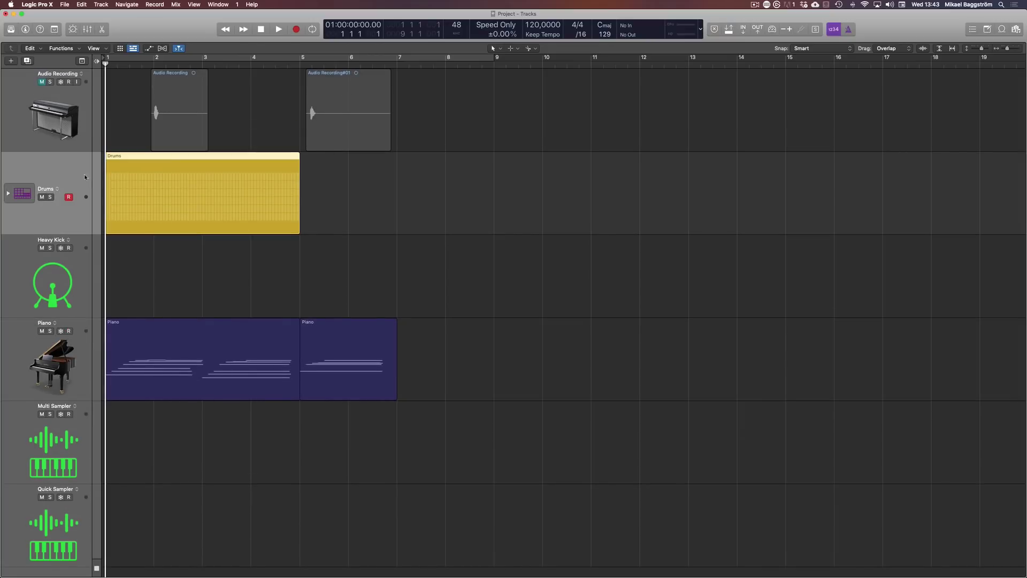
pyautogui.doubleClick(166, 181)
pyautogui.scroll(5, 443, 489)
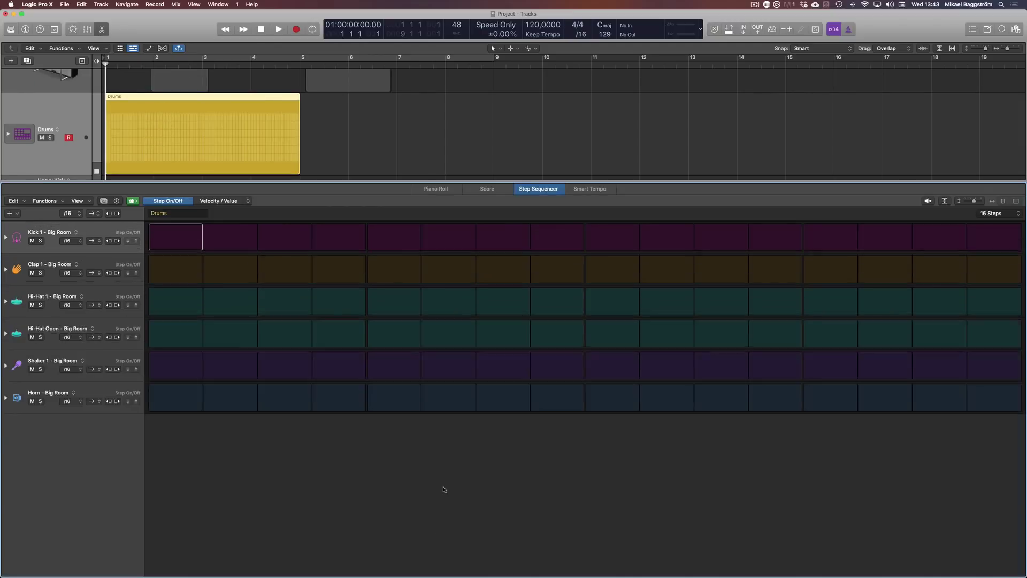
pyautogui.scroll(-3, 443, 490)
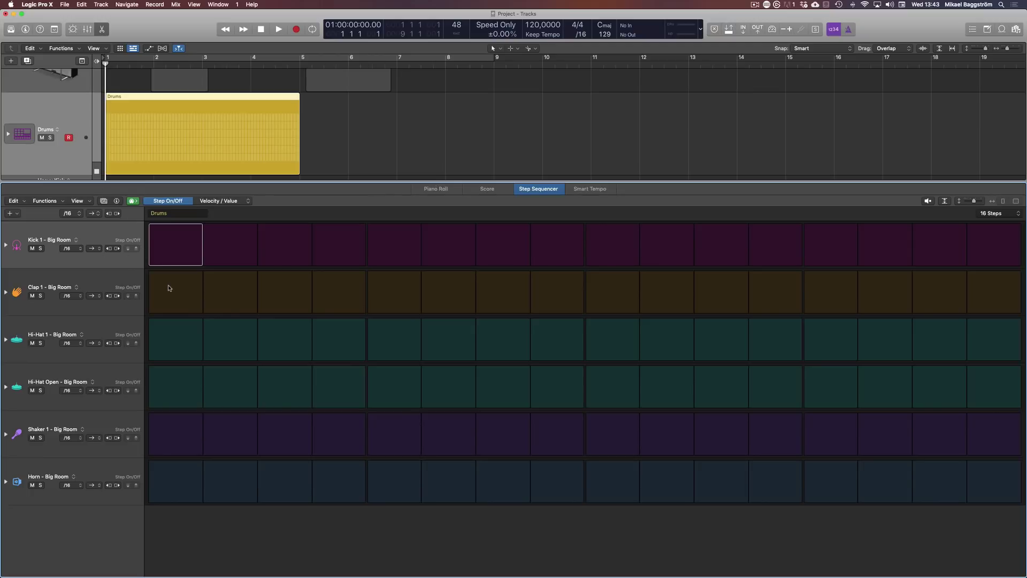
# - Turn on steps 1, 4, 6, 9 and 13 in the Kick 1 row of the Drums pattern
pyautogui.click(169, 247)
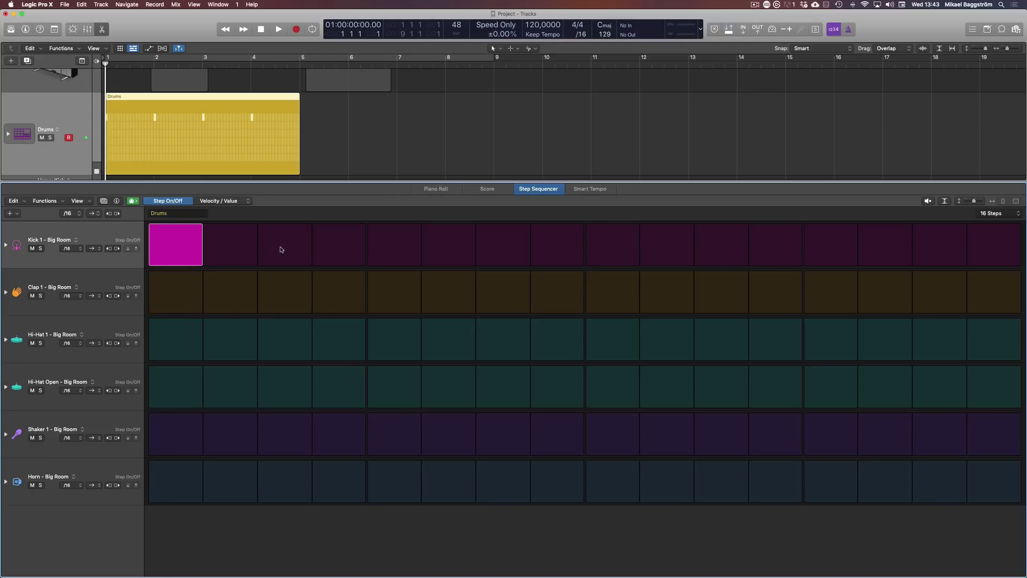
pyautogui.click(336, 246)
pyautogui.click(468, 246)
pyautogui.click(588, 247)
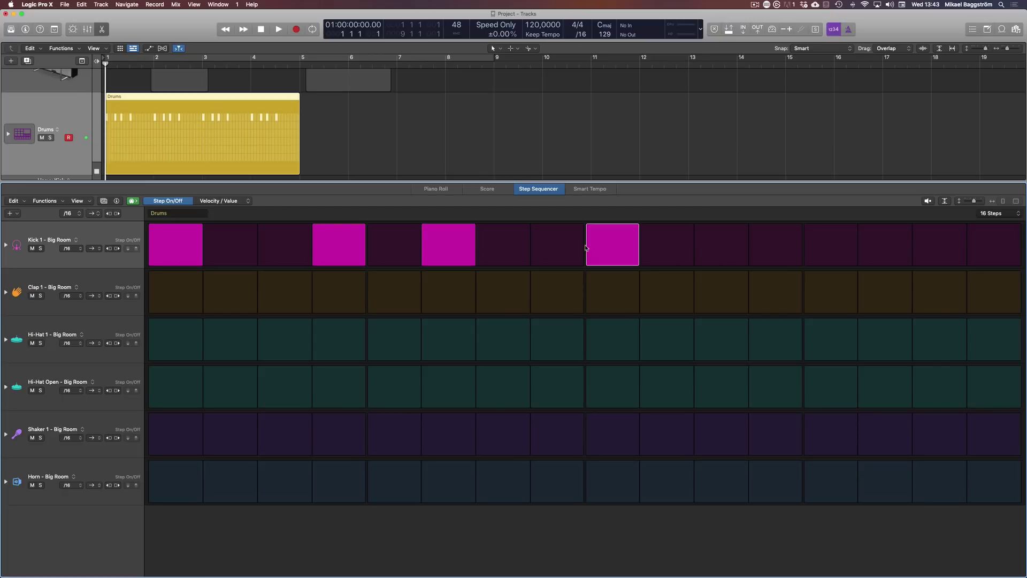
pyautogui.click(851, 242)
# - Turn on steps 2, 5, 10 and 14 in the Clap 1 row
pyautogui.click(230, 294)
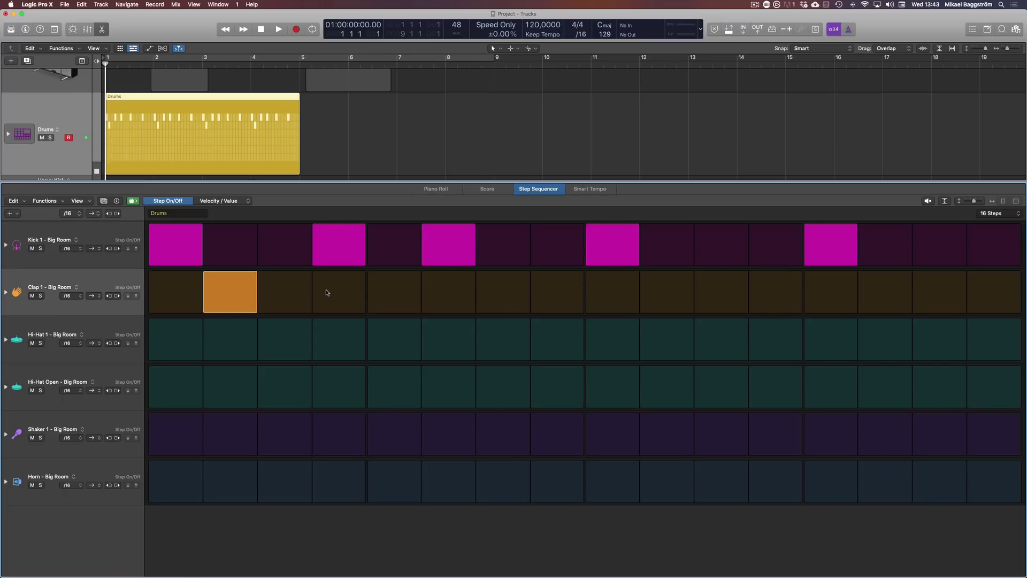
pyautogui.click(391, 292)
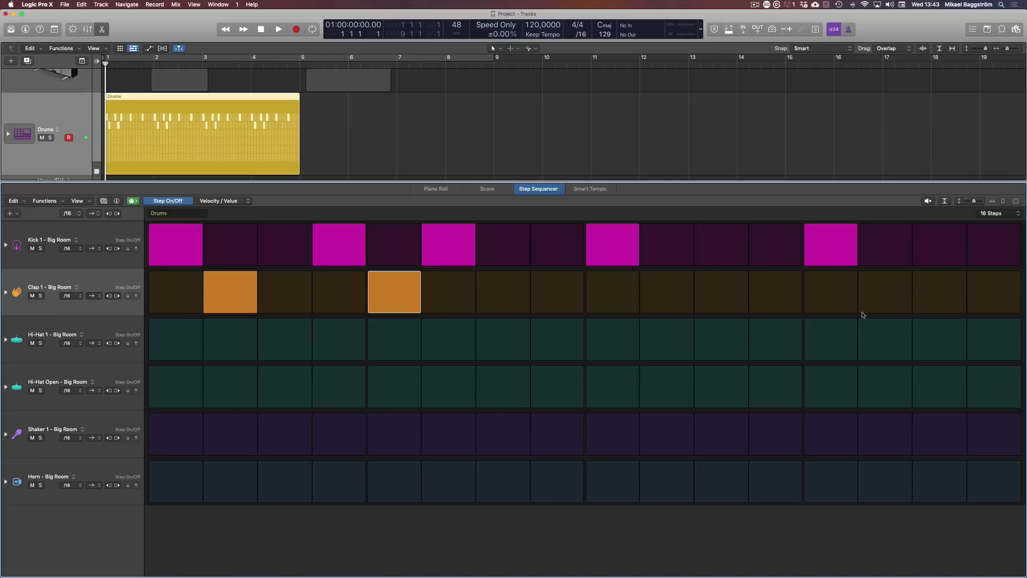
pyautogui.click(684, 299)
pyautogui.click(859, 294)
# - Turn on Hi-Hat 1 steps 1, 3, 4, 5, 7, 8, 9, 11, 13, 15 and 16, plus step 16 of Kick 1
pyautogui.click(190, 345)
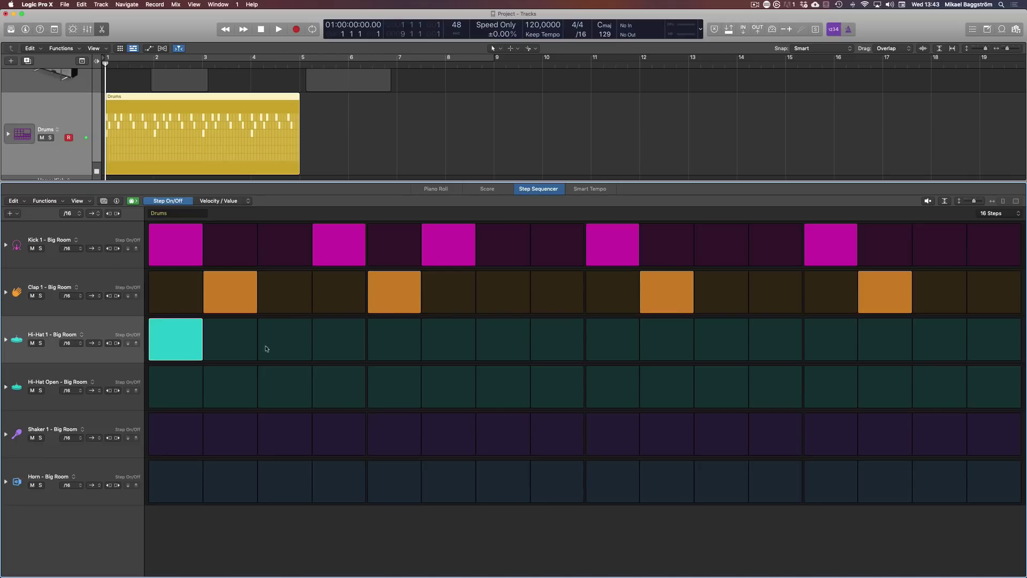
pyautogui.click(285, 342)
pyautogui.click(395, 342)
pyautogui.click(339, 342)
pyautogui.click(502, 342)
pyautogui.click(569, 341)
pyautogui.click(613, 342)
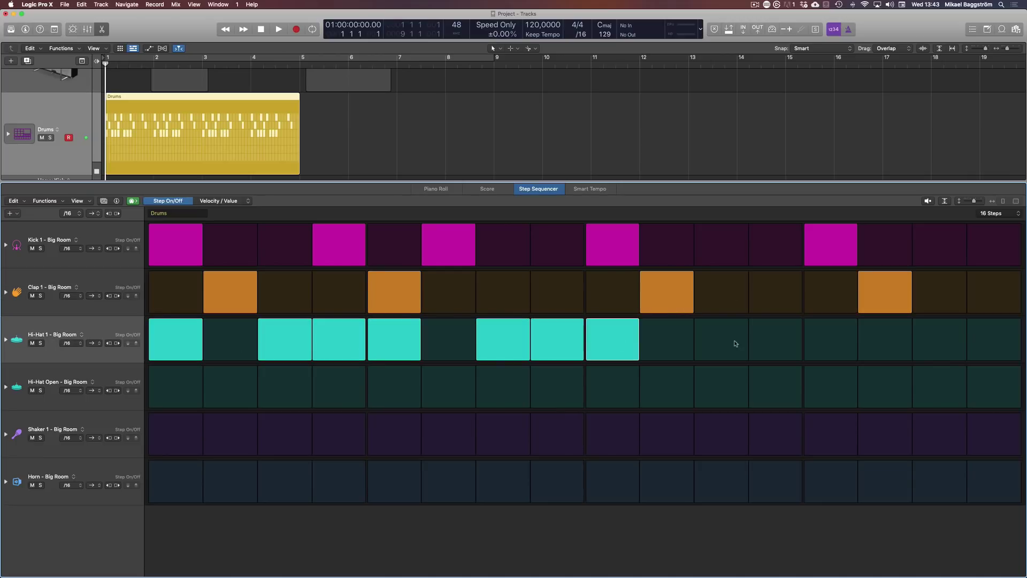
pyautogui.click(721, 342)
pyautogui.click(831, 343)
pyautogui.click(934, 342)
pyautogui.click(987, 342)
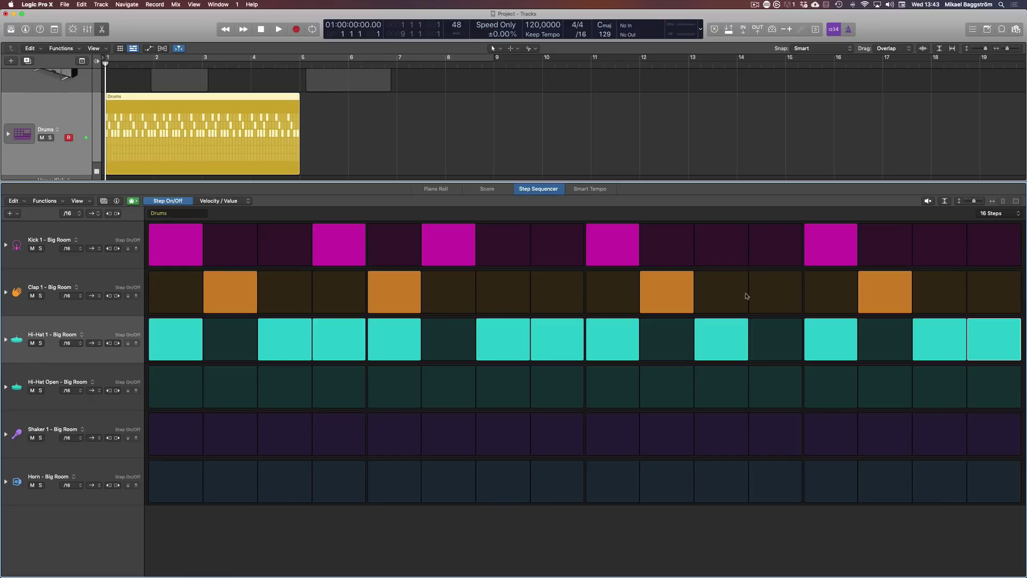
pyautogui.click(1001, 247)
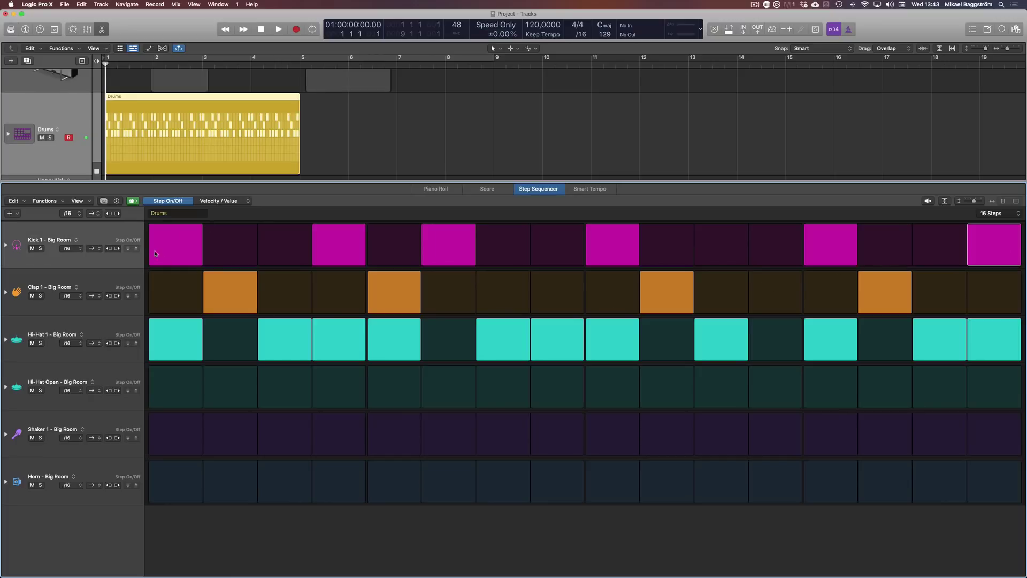
# - Expand the Kick 1 row, add Gate and Tie subrows, remove both and collapse the row
pyautogui.click(6, 246)
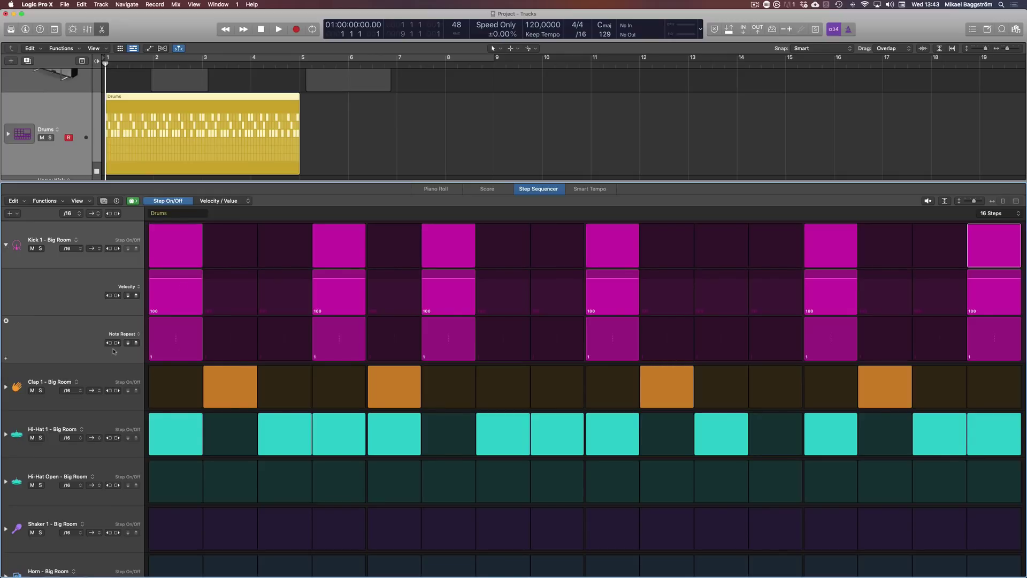
pyautogui.click(6, 358)
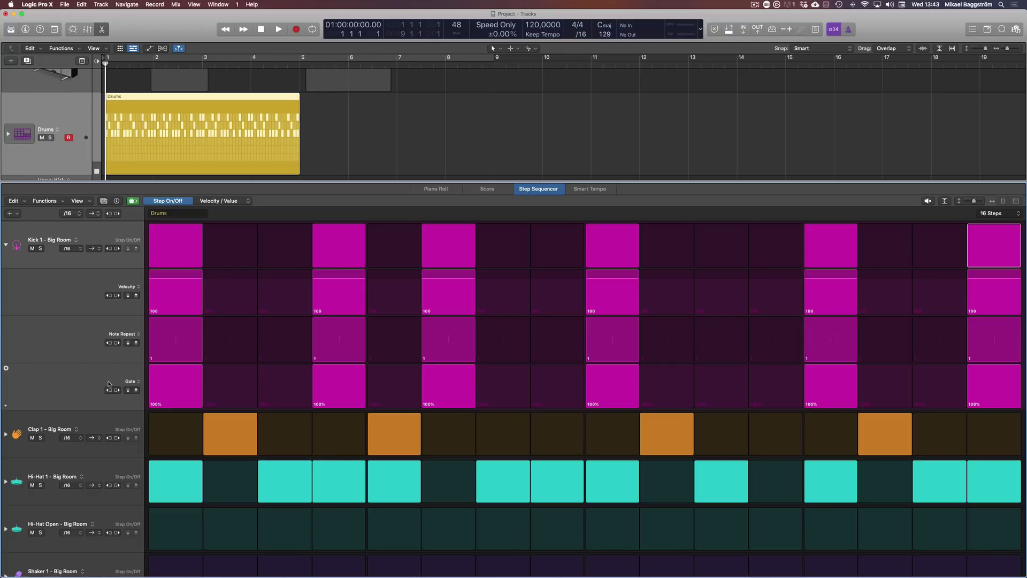
pyautogui.click(6, 405)
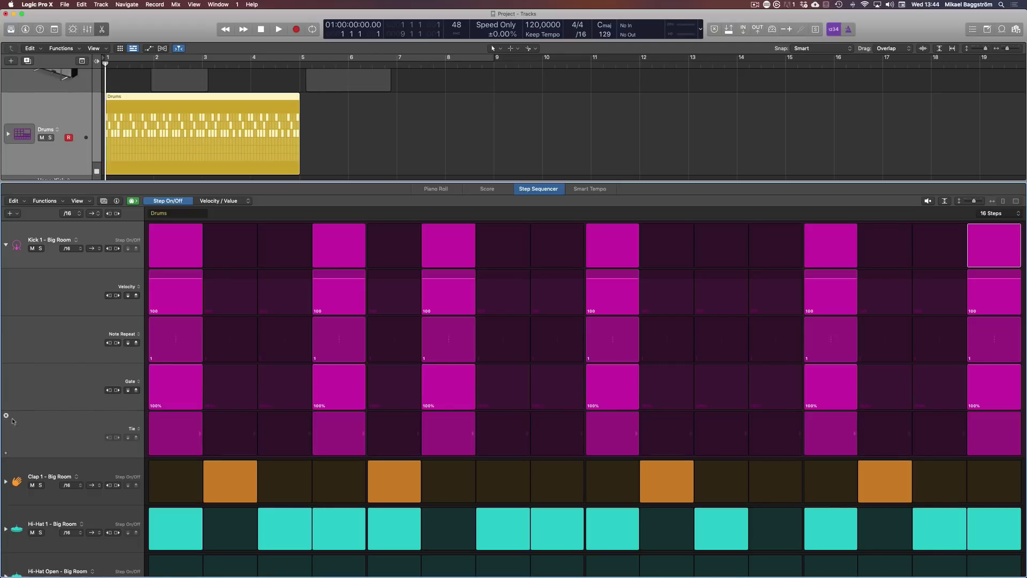
pyautogui.click(7, 417)
pyautogui.click(6, 370)
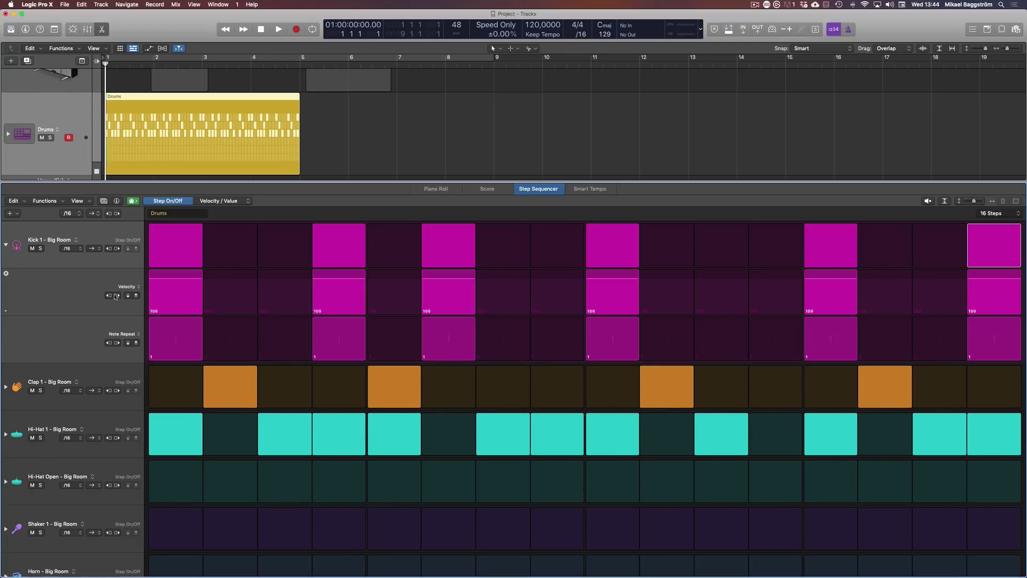
pyautogui.click(5, 245)
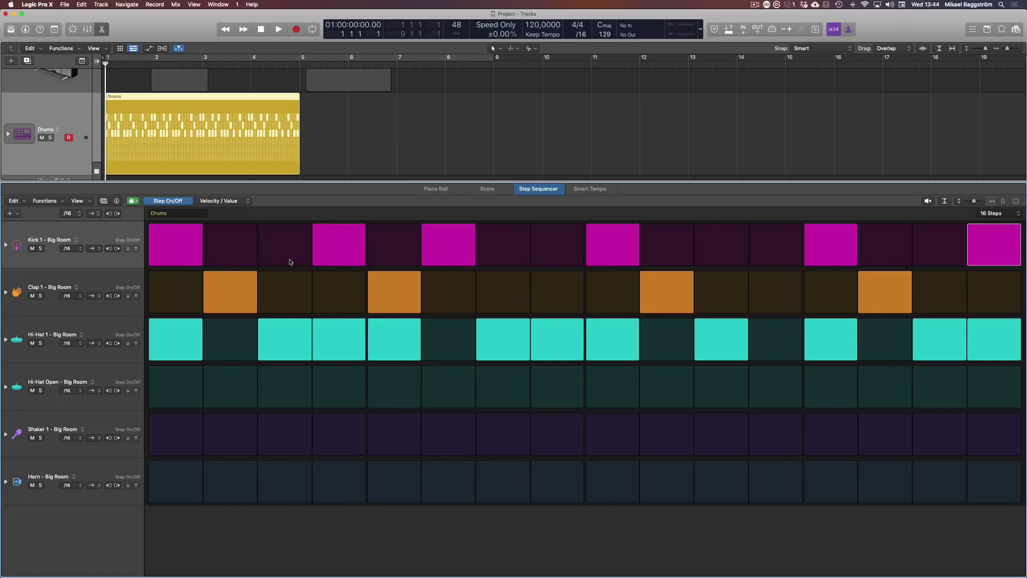
# - Set the Kick 1 row's step rate to 8T
pyautogui.click(70, 250)
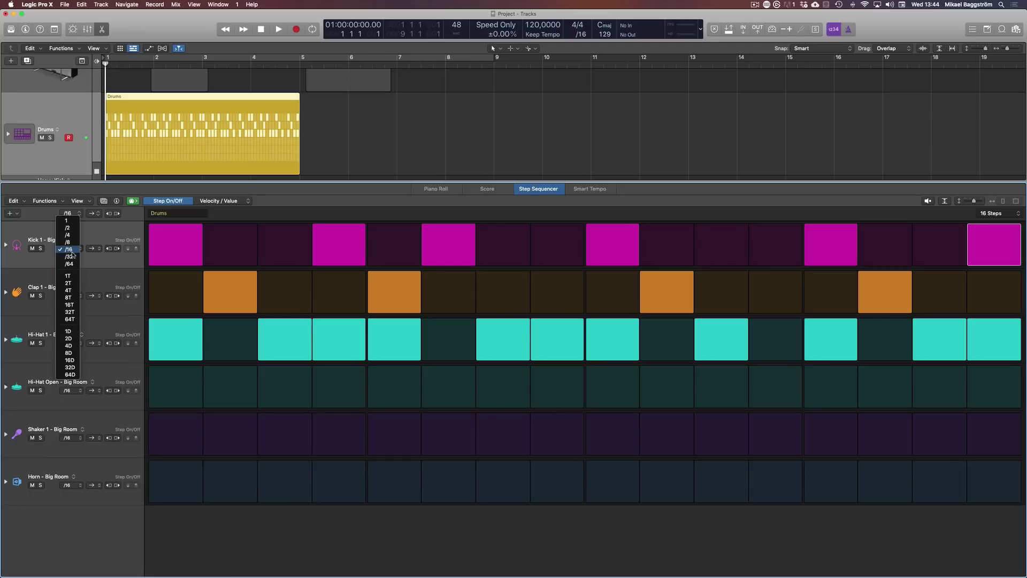
pyautogui.click(75, 252)
pyautogui.click(73, 249)
pyautogui.click(74, 298)
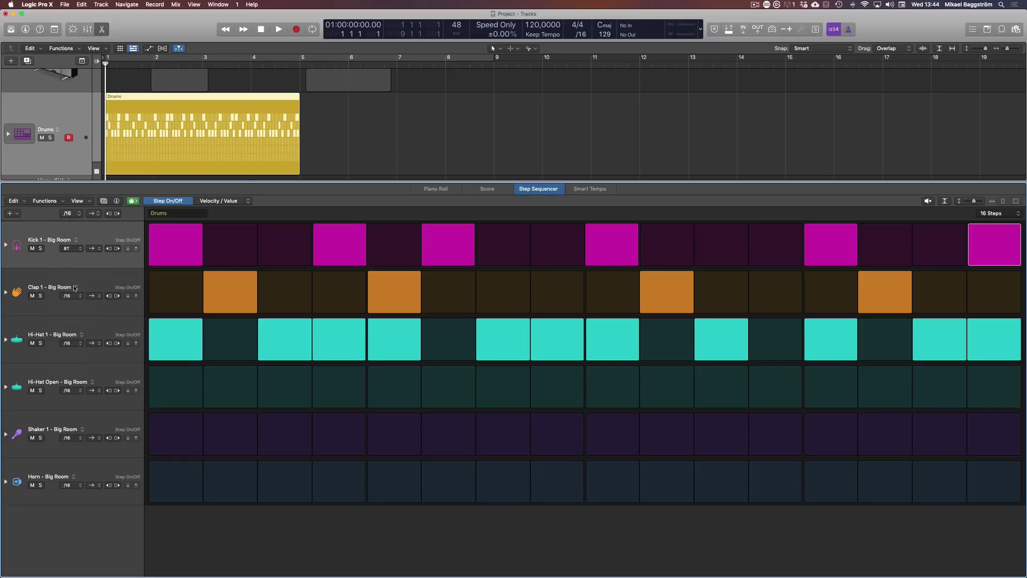
# - Set the Kick 1 row's step rate back to /16 and play the pattern
pyautogui.click(72, 250)
pyautogui.click(68, 202)
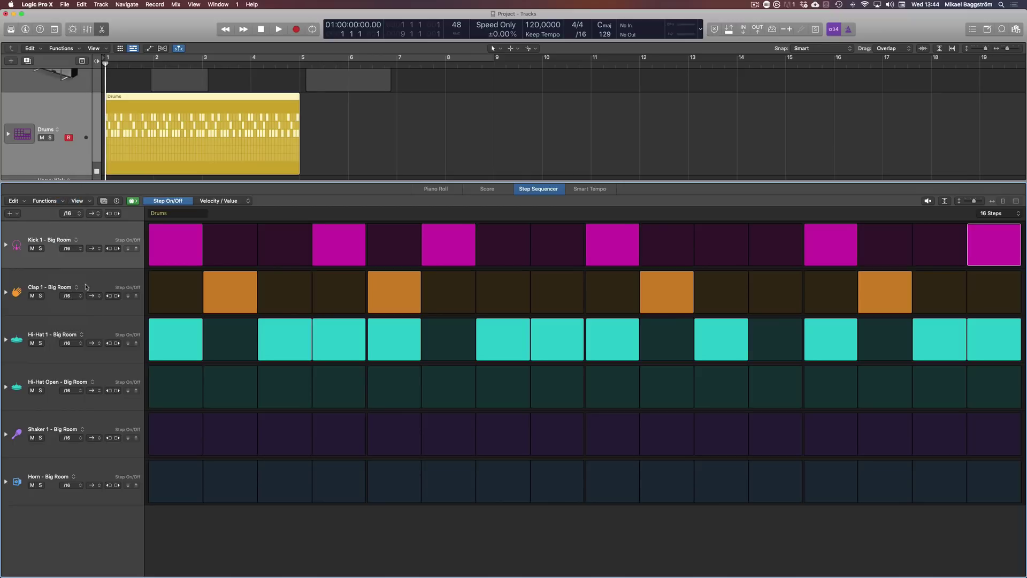
pyautogui.click(98, 239)
pyautogui.press('space')
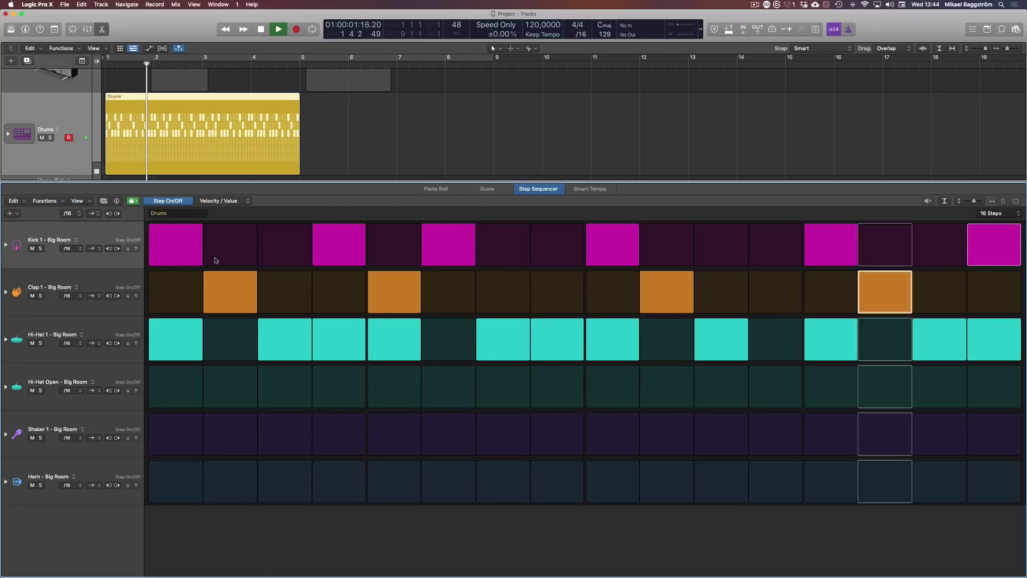
pyautogui.press('space')
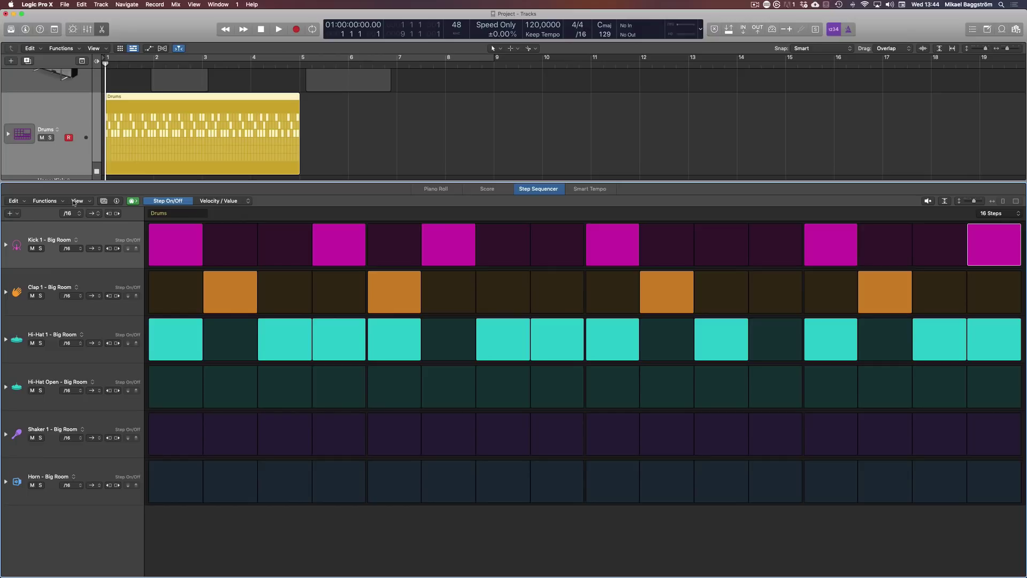
# - Show the pattern browser, load the Deep Funk Break and Hold Up A Minute drum patterns, and audition them
pyautogui.click(103, 201)
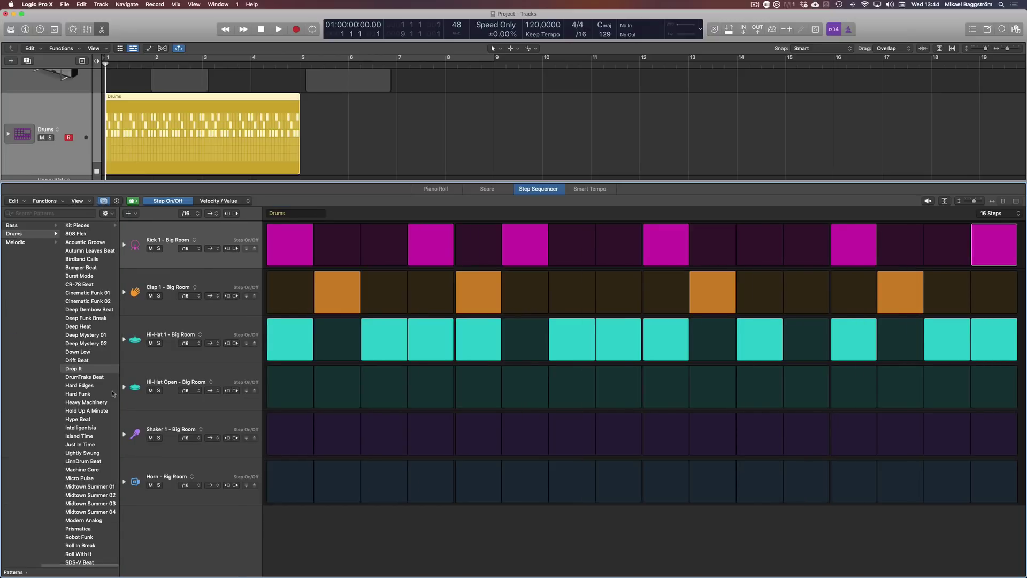
pyautogui.click(92, 319)
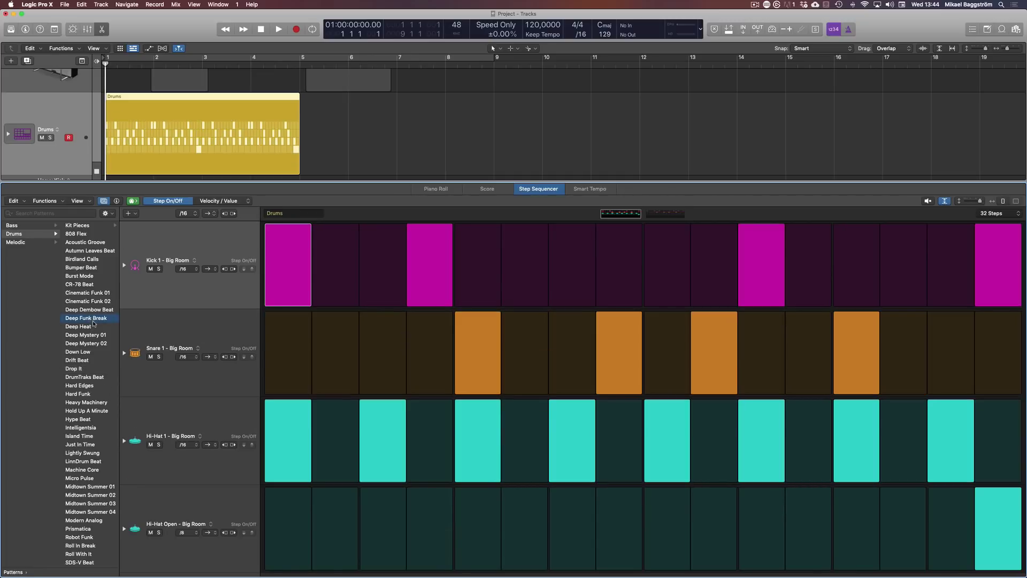
pyautogui.press('space')
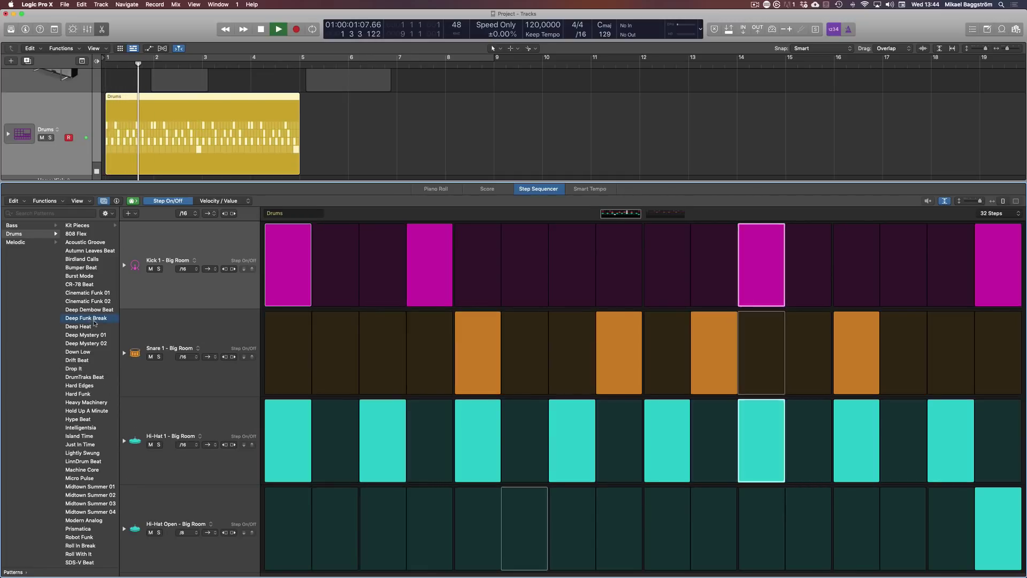
pyautogui.click(78, 412)
pyautogui.press('space')
pyautogui.press('Return')
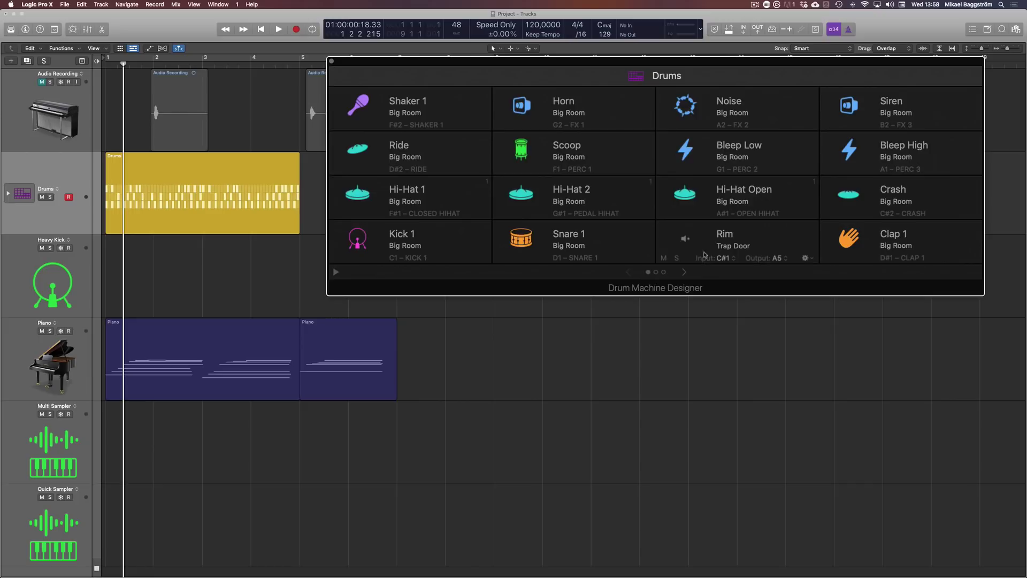
# - Expand the Drum Machine Designer controls, select the Kick 1 pad to show its Quick Sampler, and show the inspector
pyautogui.click(336, 272)
pyautogui.moveTo(793, 64); pyautogui.dragTo(719, 51)
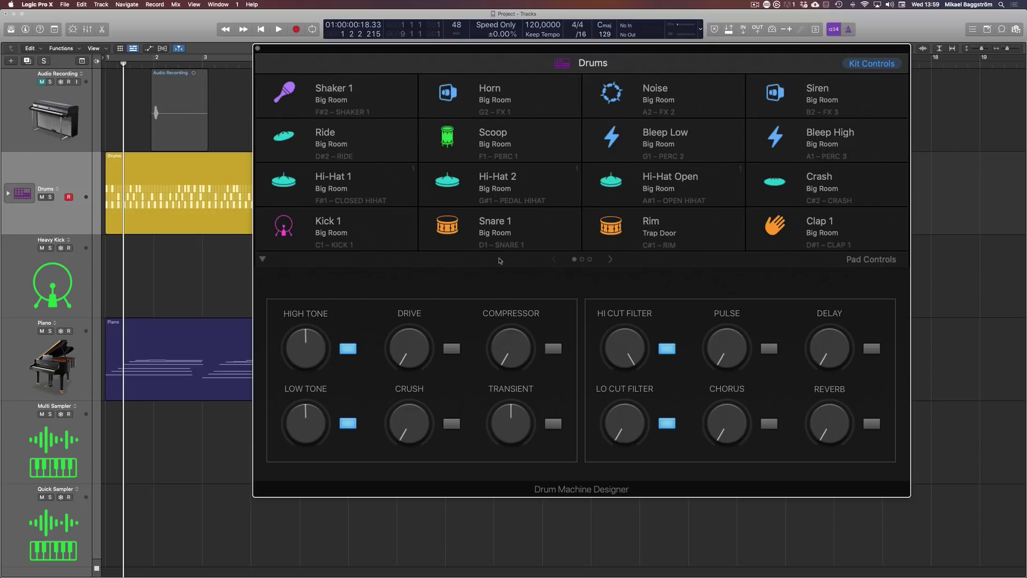
pyautogui.click(369, 222)
pyautogui.press('i')
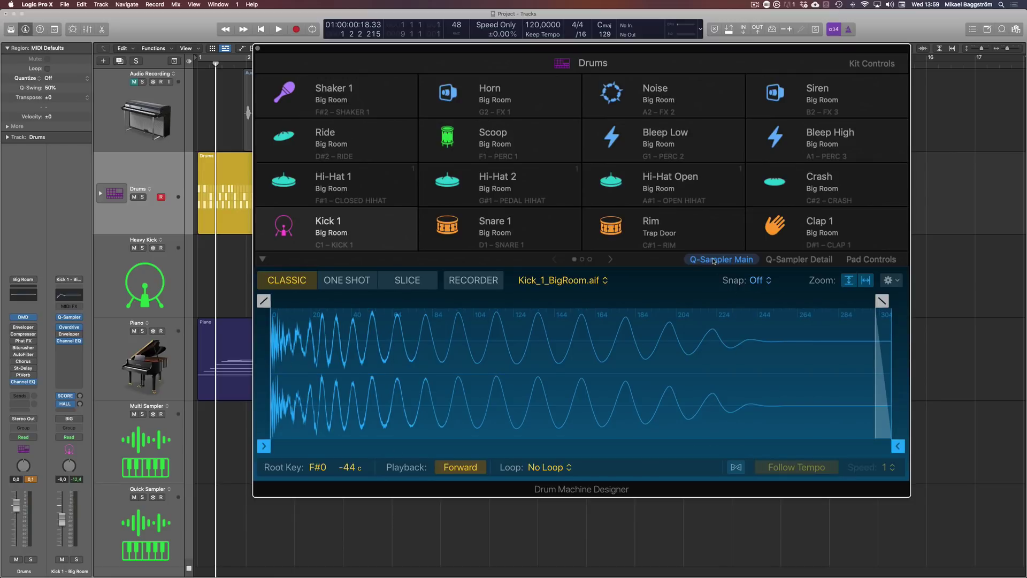
# - View the Quick Sampler settings of the Snare 1 and Rim pads and return to Kick 1
pyautogui.moveTo(490, 225)
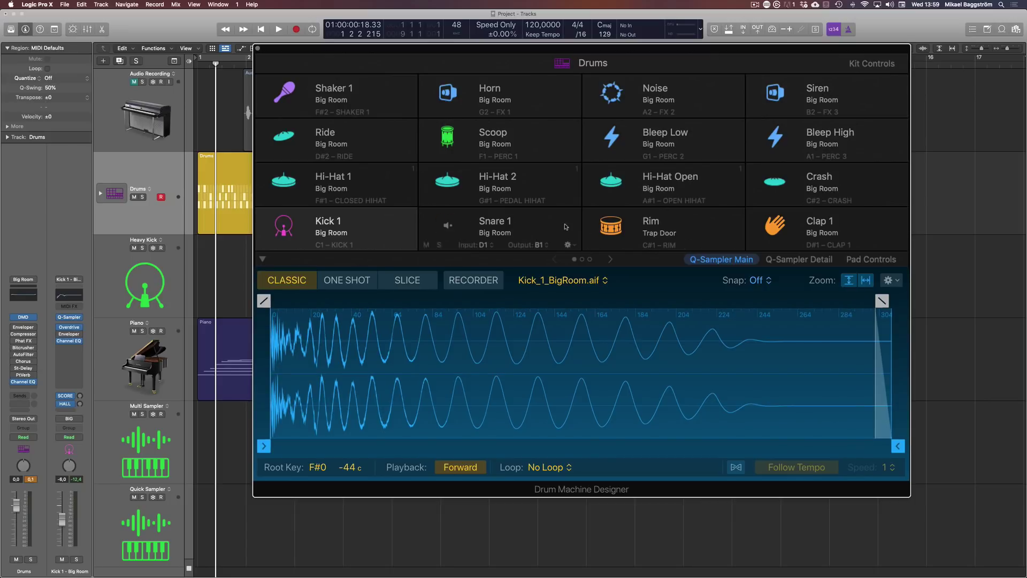
pyautogui.click(455, 227)
pyautogui.click(605, 227)
pyautogui.click(394, 227)
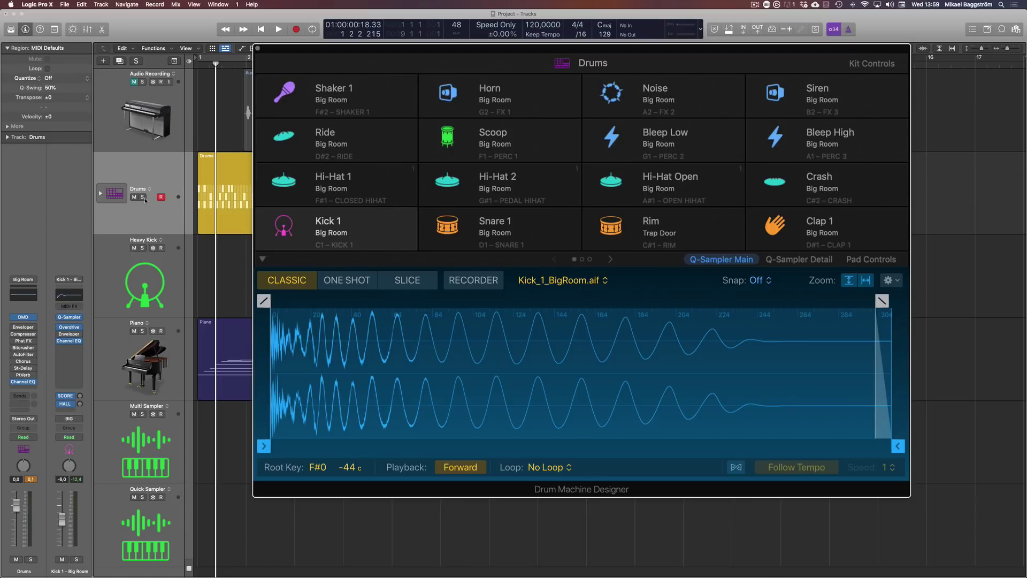
# - Close the Drum Machine Designer, hide the inspector and expand the Drums track stack
pyautogui.press('super+w')
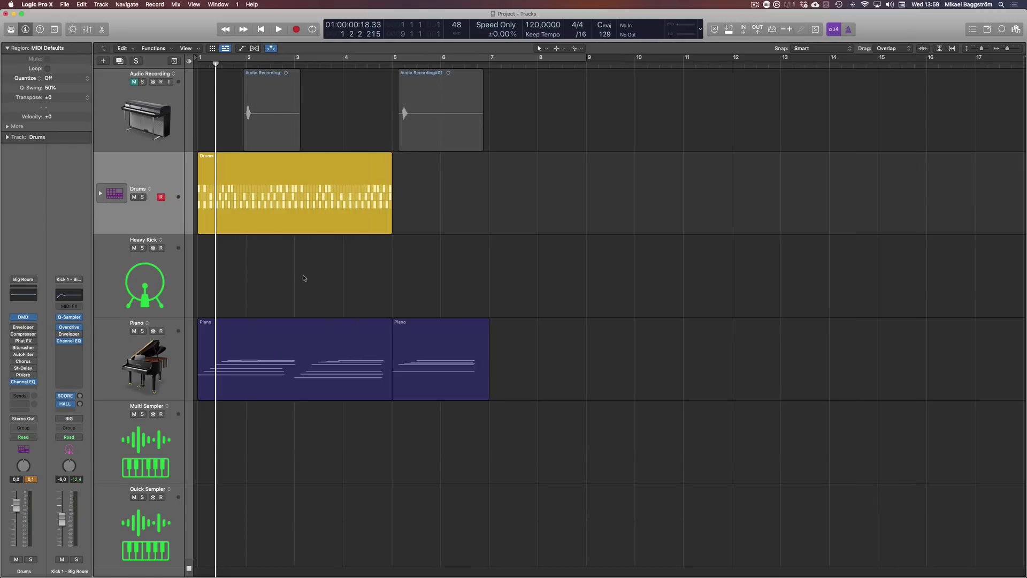
pyautogui.press('i')
pyautogui.click(54, 184)
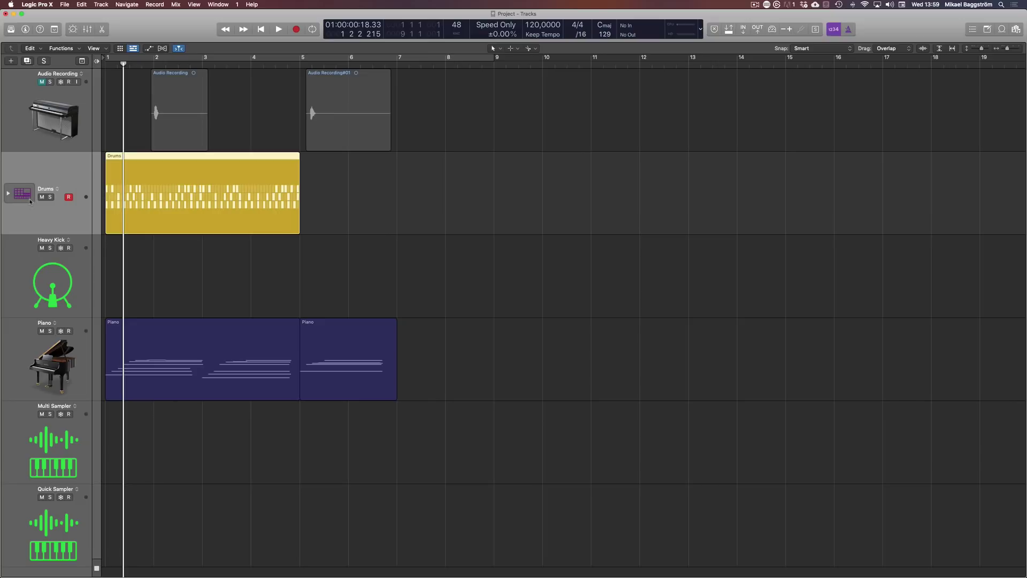
pyautogui.press('i')
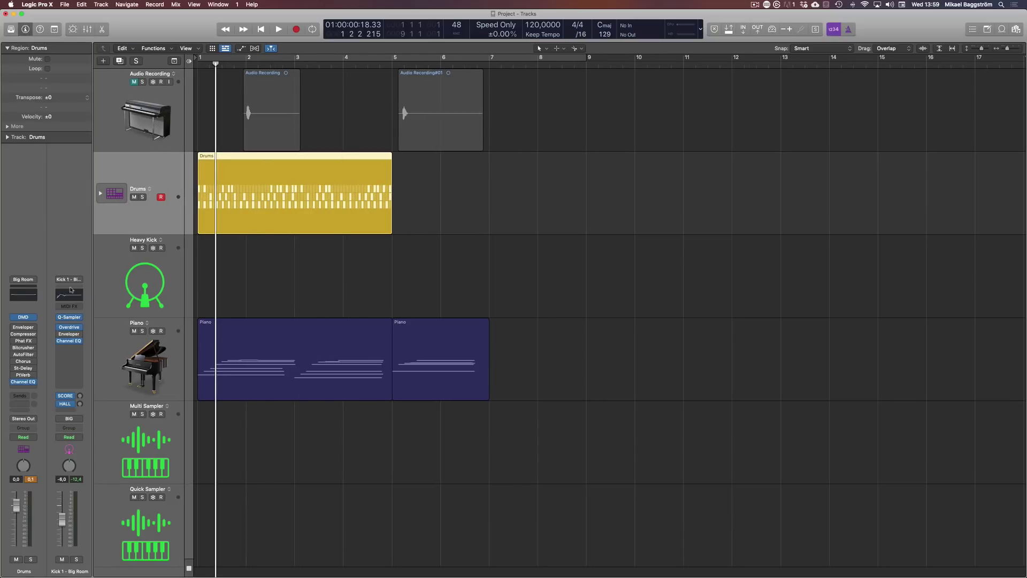
pyautogui.press('i')
pyautogui.click(8, 193)
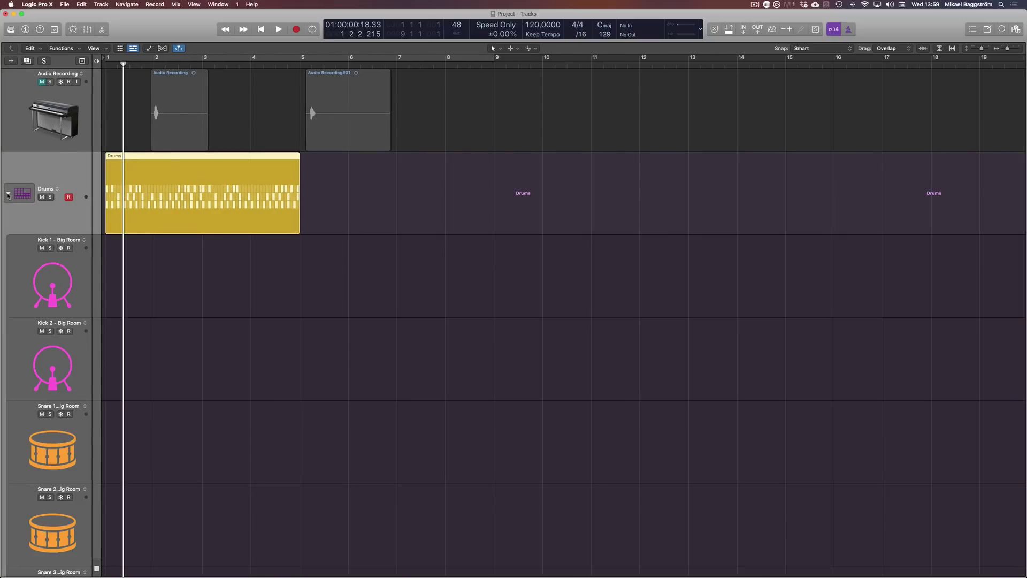
# - Examine the sampler and channel strips of the Kick 1, Kick 2 and Snare 1 subtracks and collapse the Drums stack
pyautogui.doubleClick(59, 281)
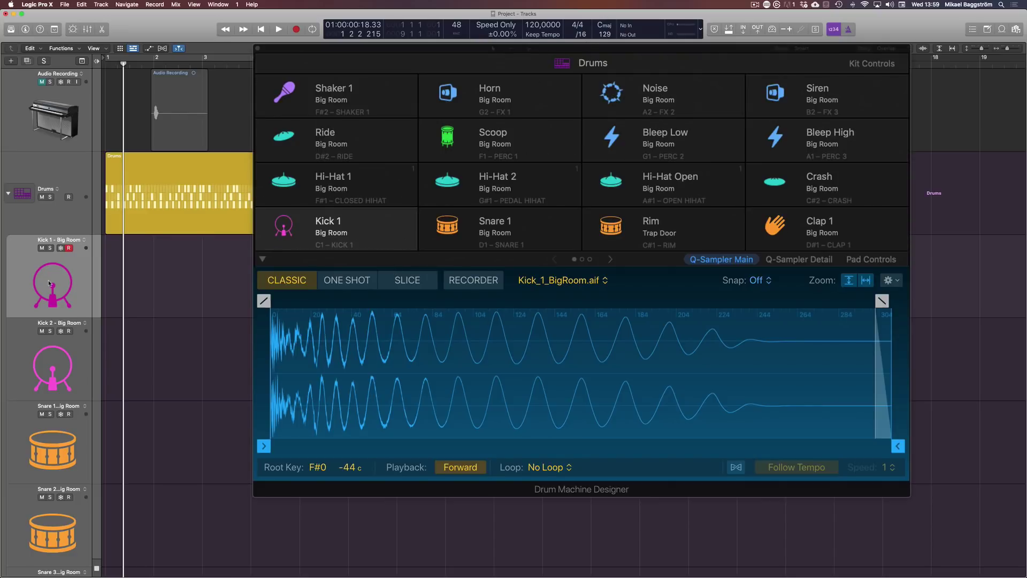
pyautogui.press('i')
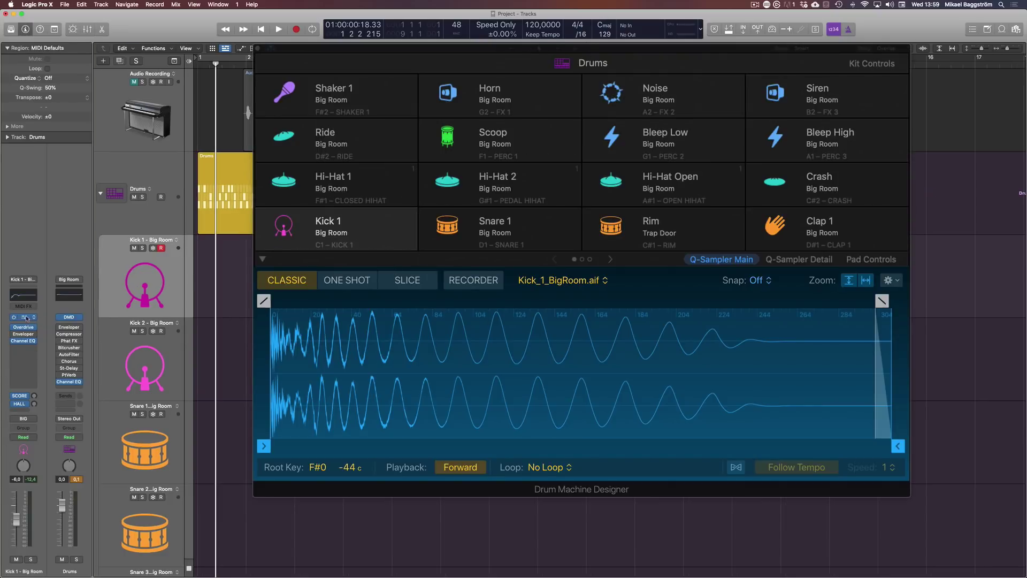
pyautogui.click(164, 376)
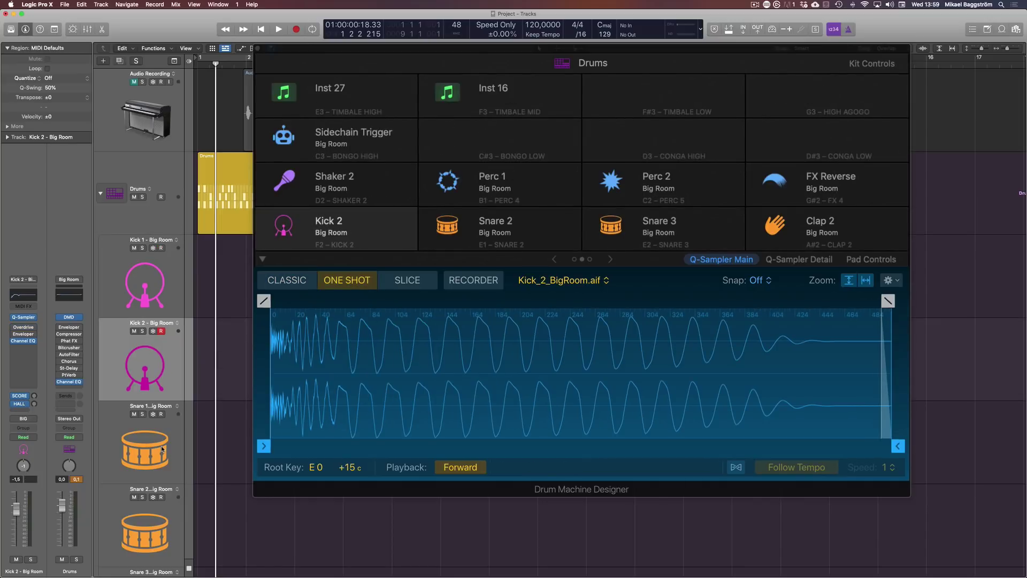
pyautogui.click(161, 449)
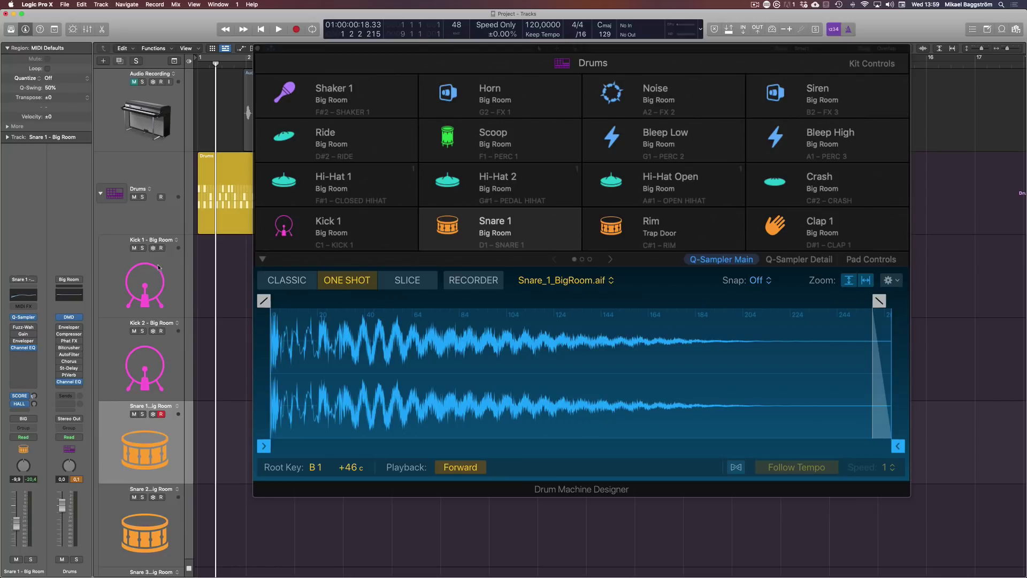
pyautogui.click(175, 290)
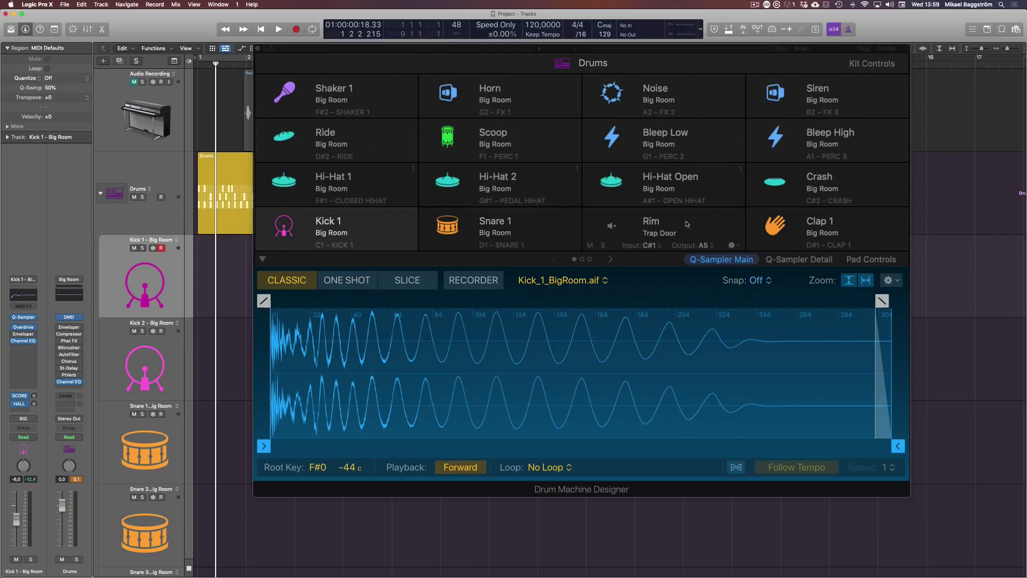
pyautogui.click(100, 194)
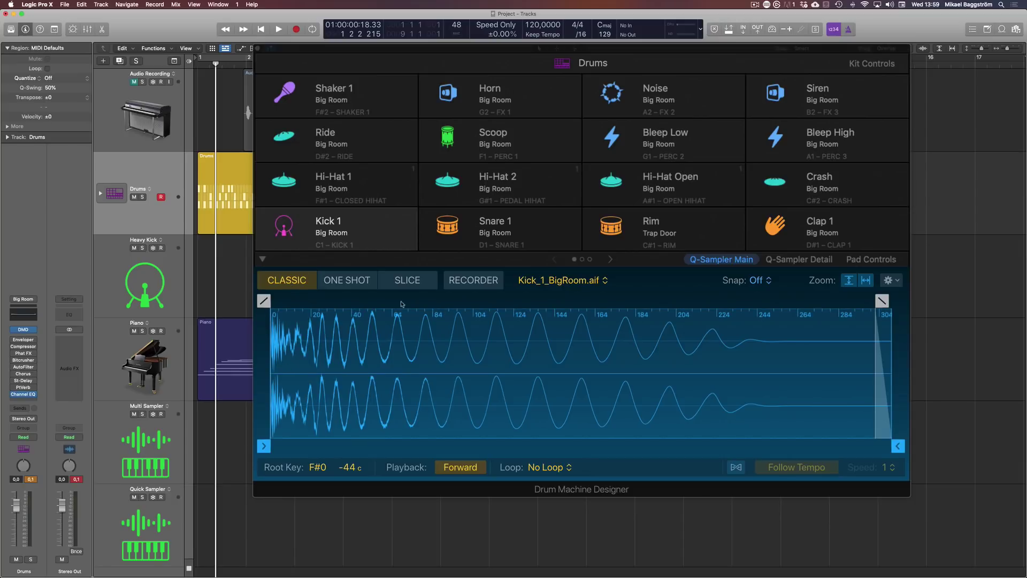
# - Switch Kick 1's Quick Sampler through Slice, One Shot and Recorder modes, toggle its playback direction, and return it to Classic mode
pyautogui.click(407, 280)
pyautogui.click(347, 280)
pyautogui.click(287, 280)
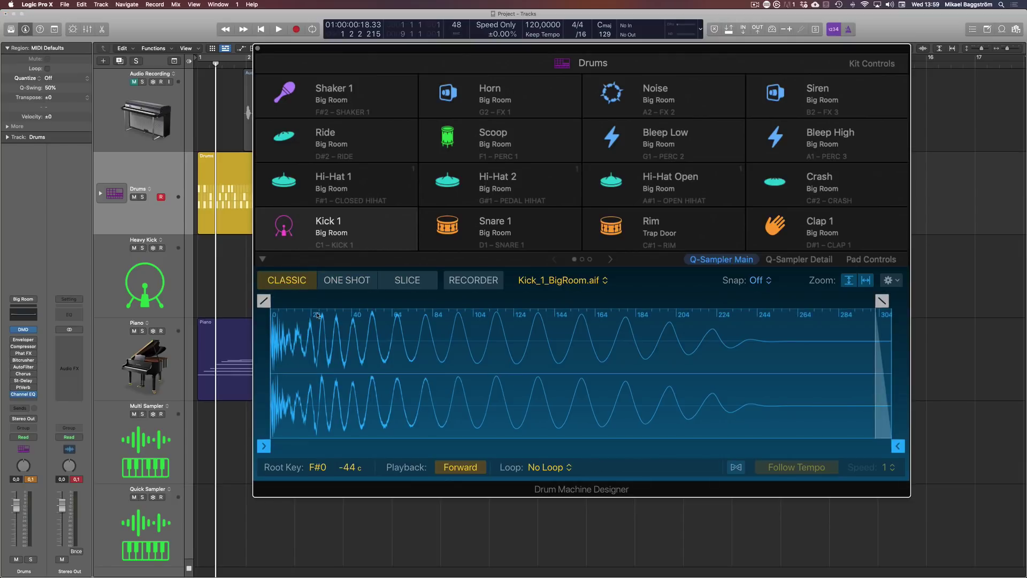
pyautogui.click(460, 467)
pyautogui.click(460, 467)
pyautogui.click(354, 279)
pyautogui.click(407, 280)
pyautogui.click(462, 281)
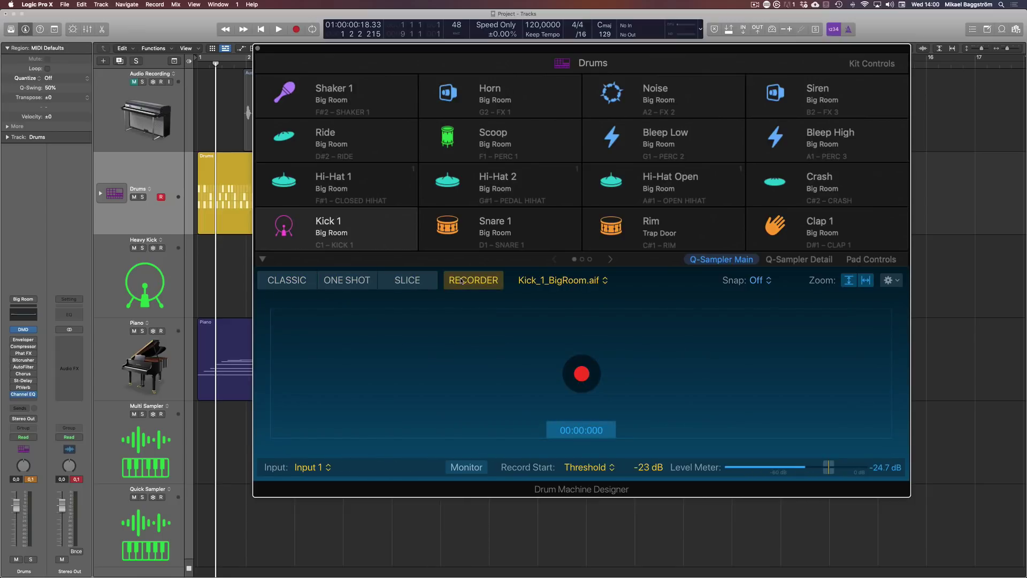
pyautogui.click(301, 286)
# - Record a new sample from Input 1 onto the Rim pad using Quick Sampler's Recorder mode
pyautogui.click(690, 225)
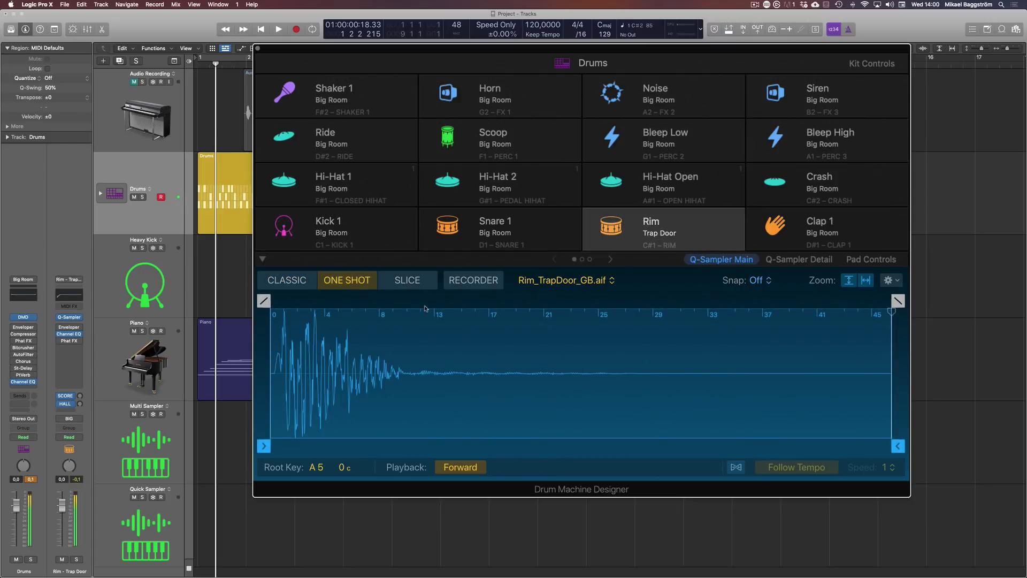
pyautogui.click(464, 281)
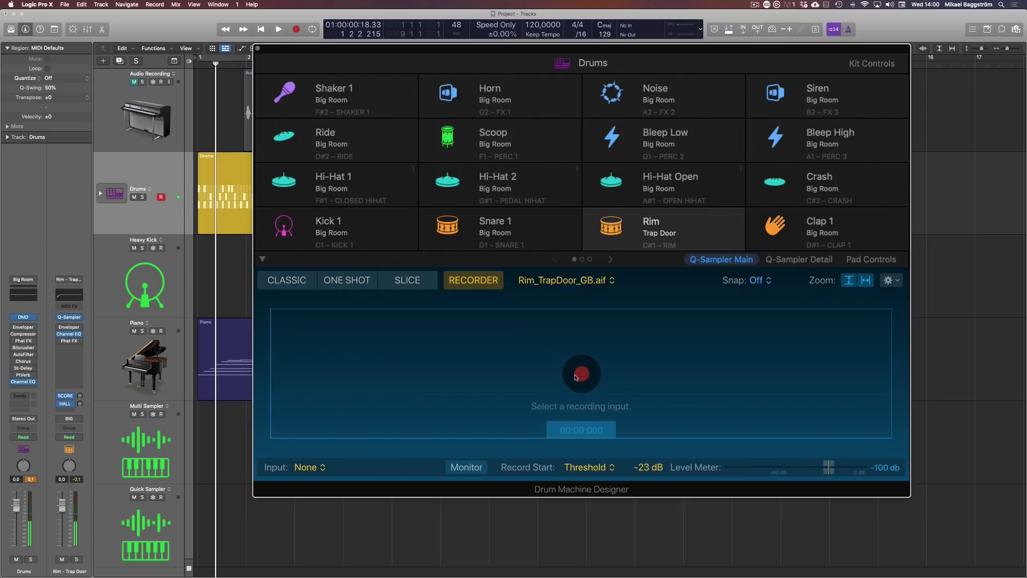
pyautogui.click(307, 467)
pyautogui.moveTo(316, 481)
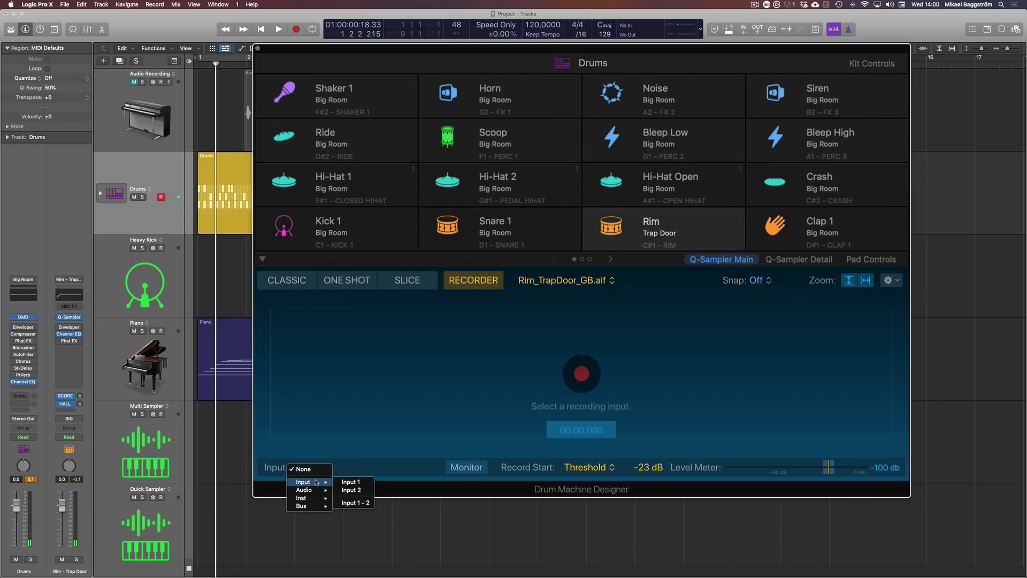
pyautogui.click(352, 482)
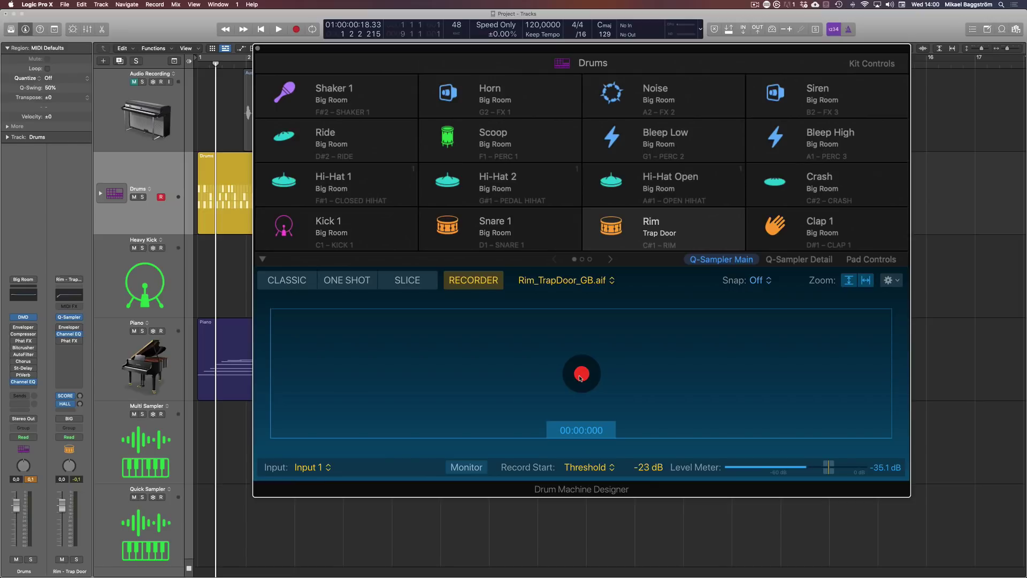
pyautogui.click(580, 376)
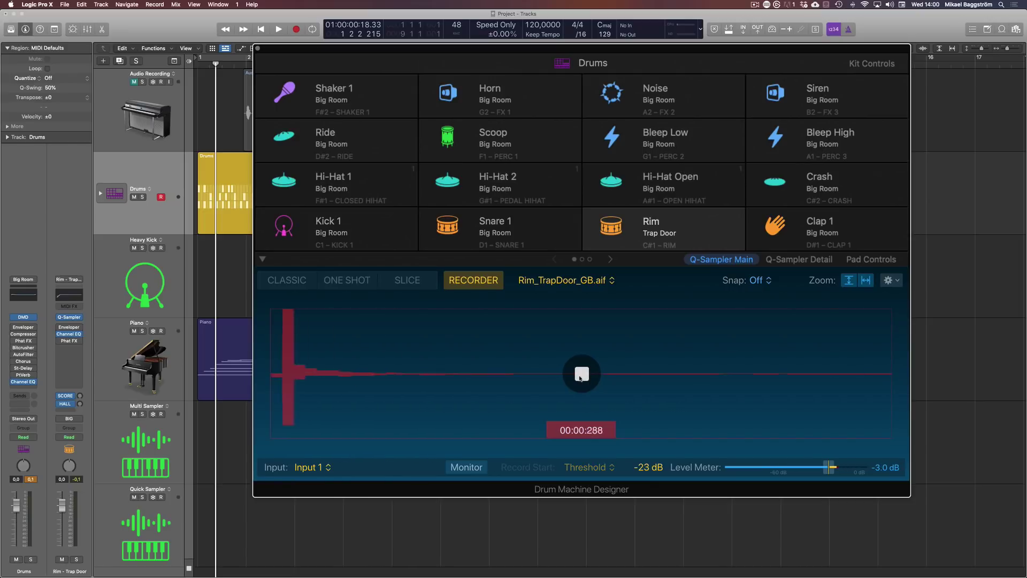
pyautogui.click(581, 374)
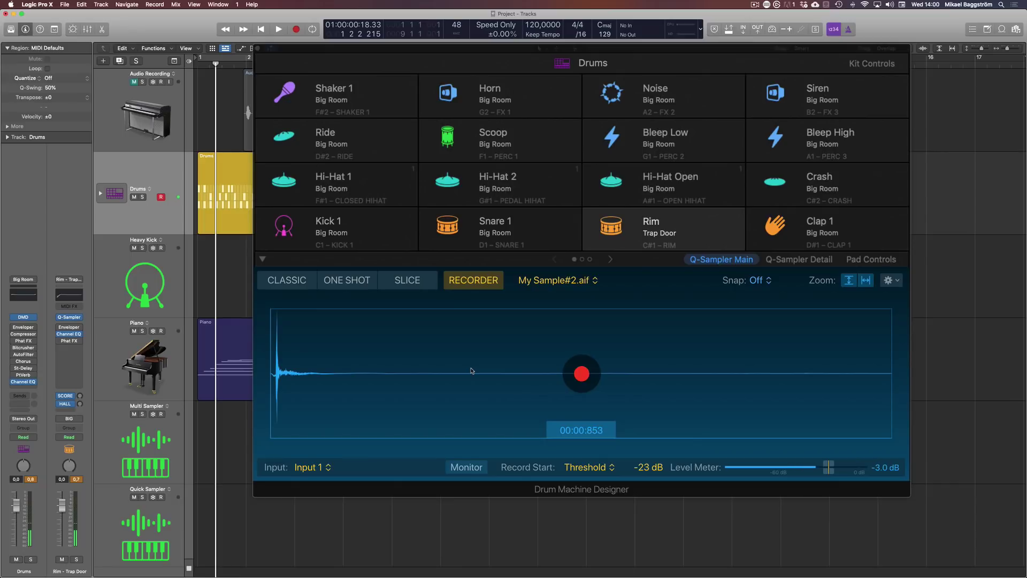
# - Show the project's audio files, audition the Audio Recording region and load Untitled 3_1#01.aif onto the Rim pad
pyautogui.moveTo(710, 53); pyautogui.dragTo(574, 57)
pyautogui.press('f')
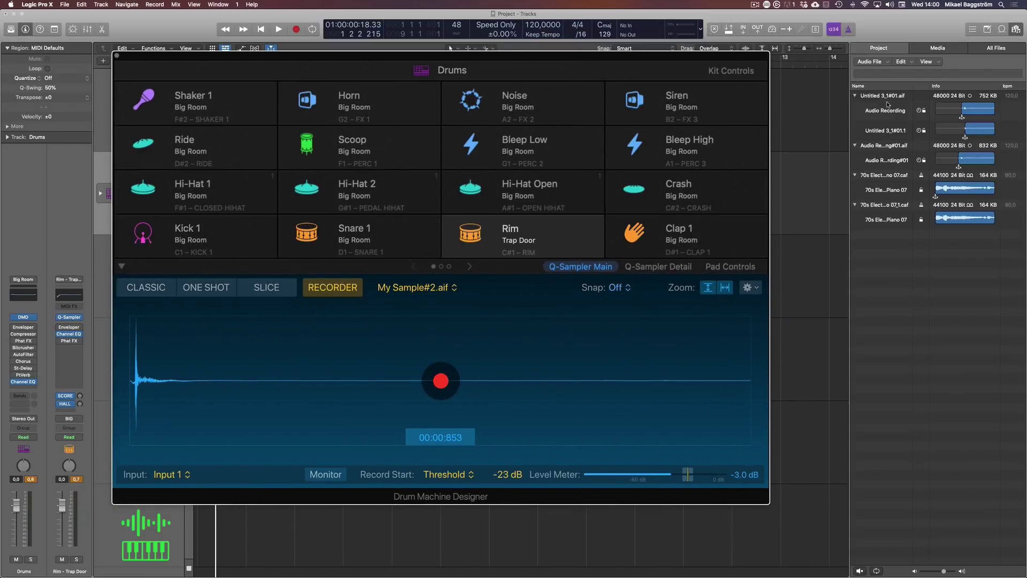
pyautogui.click(960, 116)
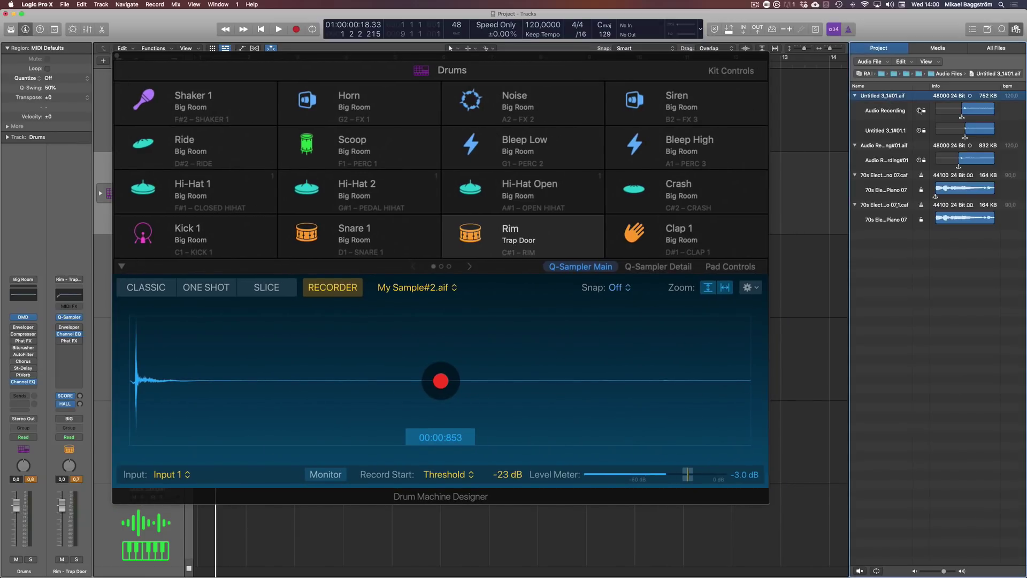
pyautogui.click(956, 110)
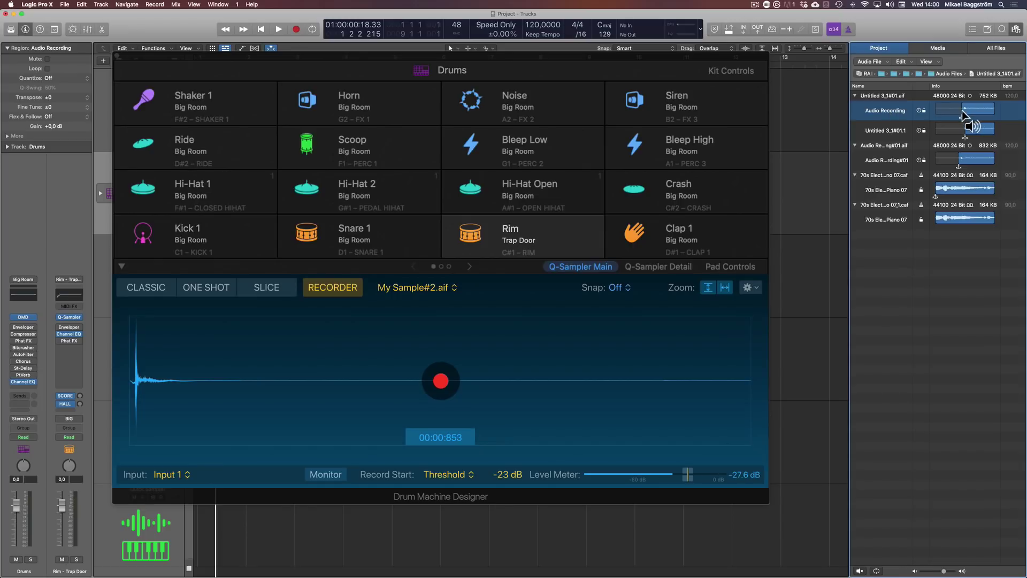
pyautogui.moveTo(898, 95); pyautogui.dragTo(497, 242)
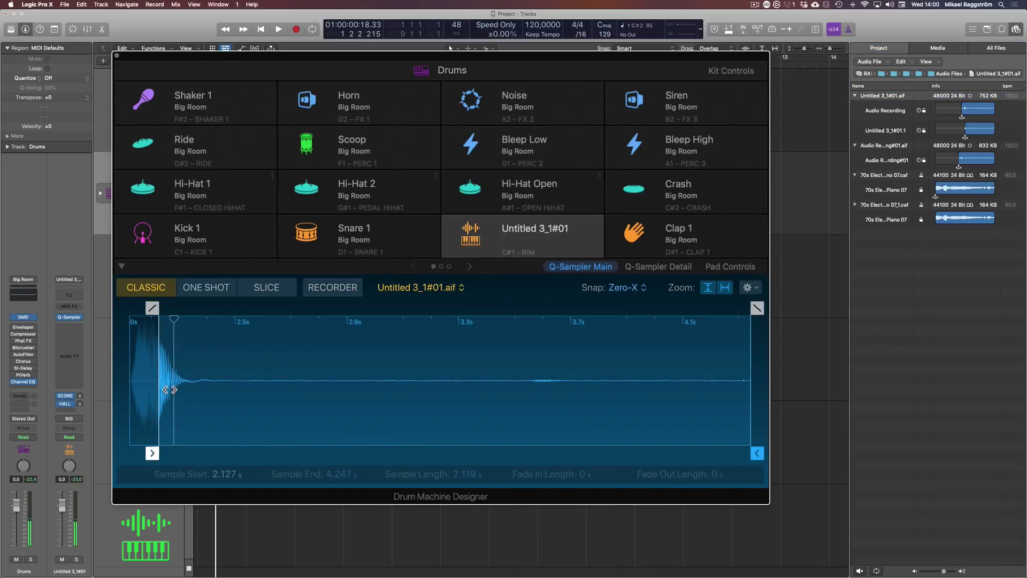
# - Set the Untitled 3_1#01 sample's start to about 2.04 s and select the Kick 1 pad
pyautogui.moveTo(166, 380)
pyautogui.mouseDown()
pyautogui.moveTo(156, 393)
pyautogui.moveTo(124, 396)
pyautogui.moveTo(172, 393)
pyautogui.mouseUp()
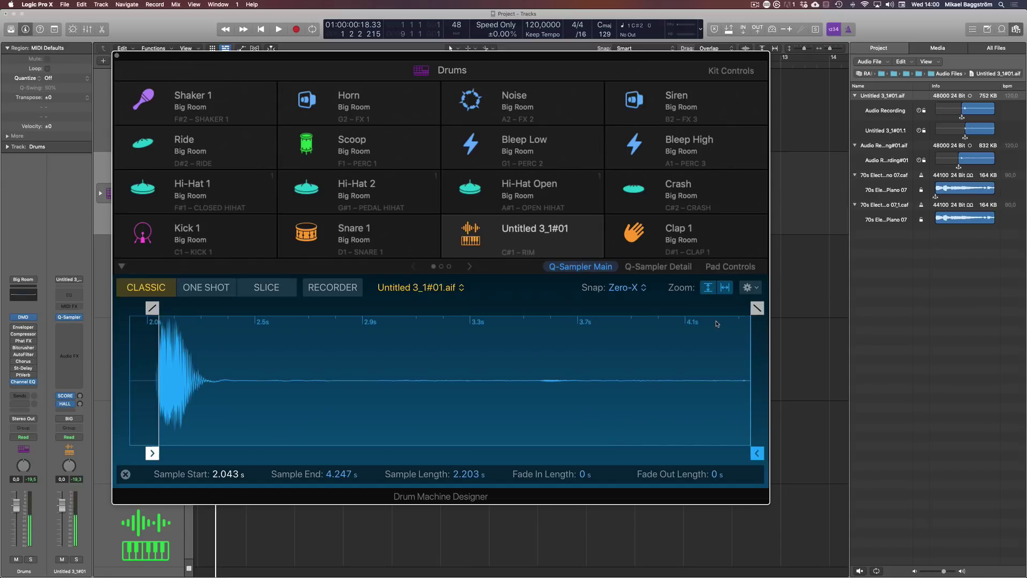
pyautogui.click(410, 229)
pyautogui.click(255, 229)
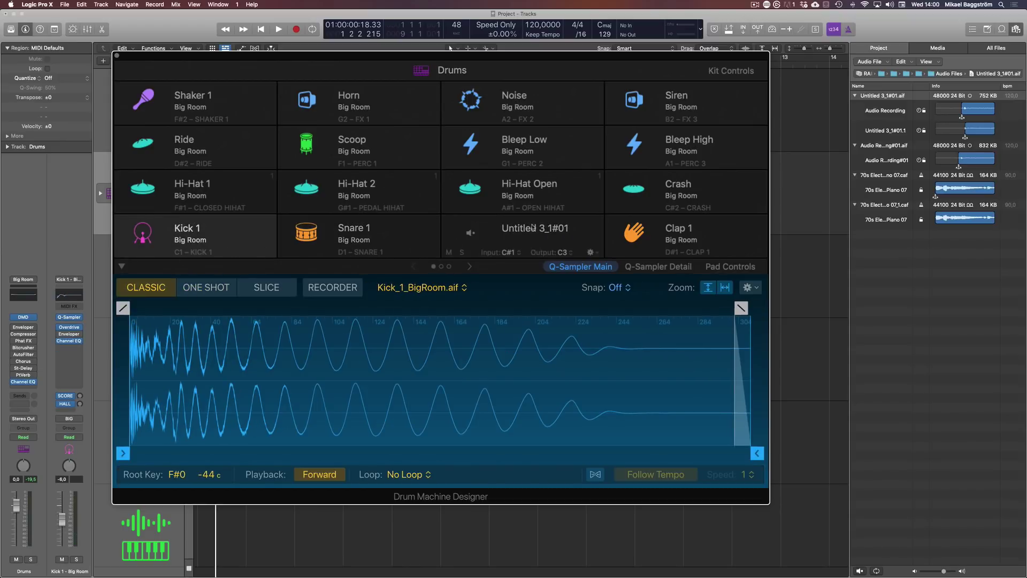
# - Audition the Untitled 3_1#01, Snare 1 and Kick 1 pads in the Drums kit
pyautogui.click(588, 229)
pyautogui.click(393, 231)
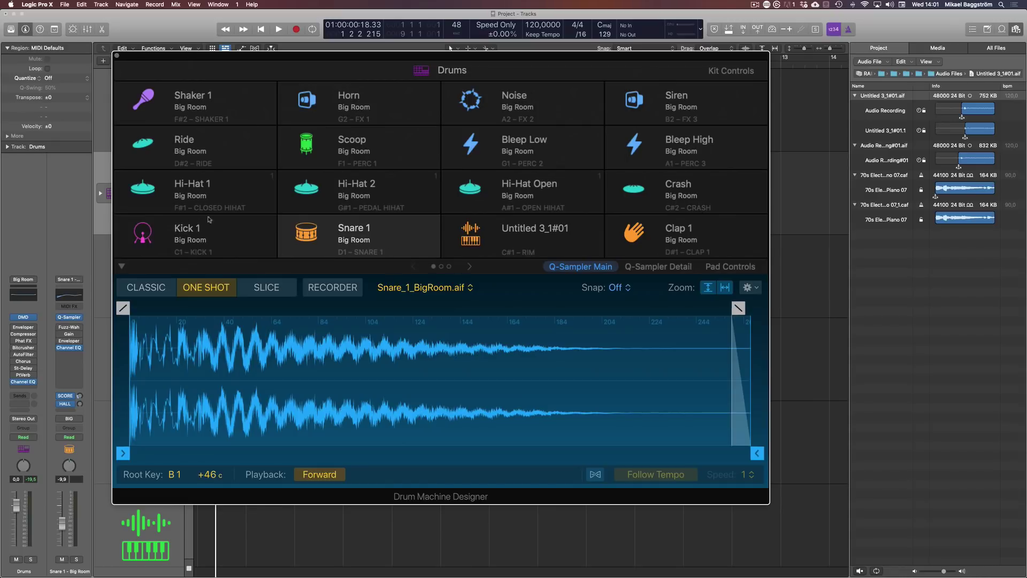
pyautogui.click(243, 225)
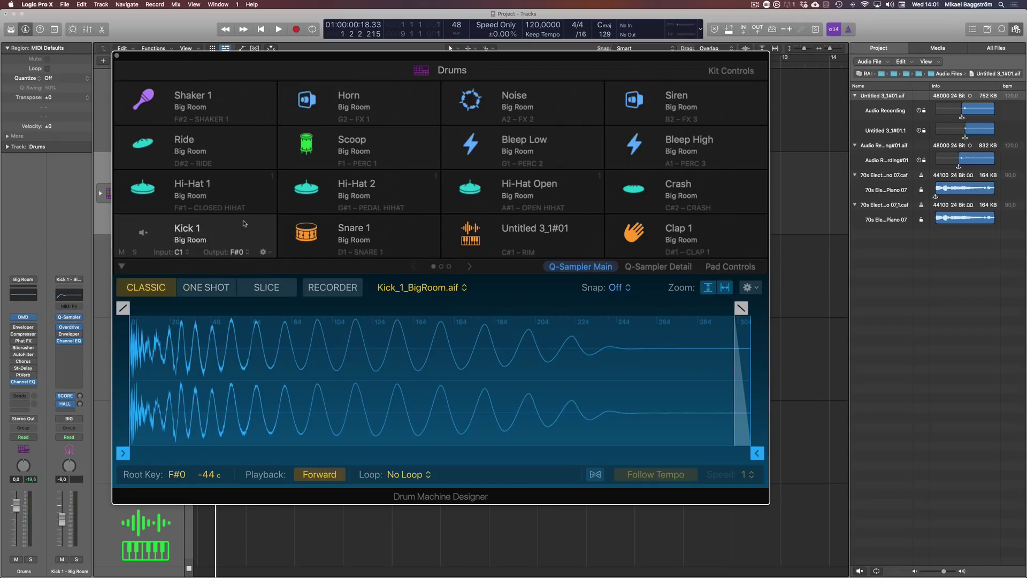
pyautogui.click(595, 229)
pyautogui.click(225, 238)
pyautogui.moveTo(551, 58); pyautogui.dragTo(606, 54)
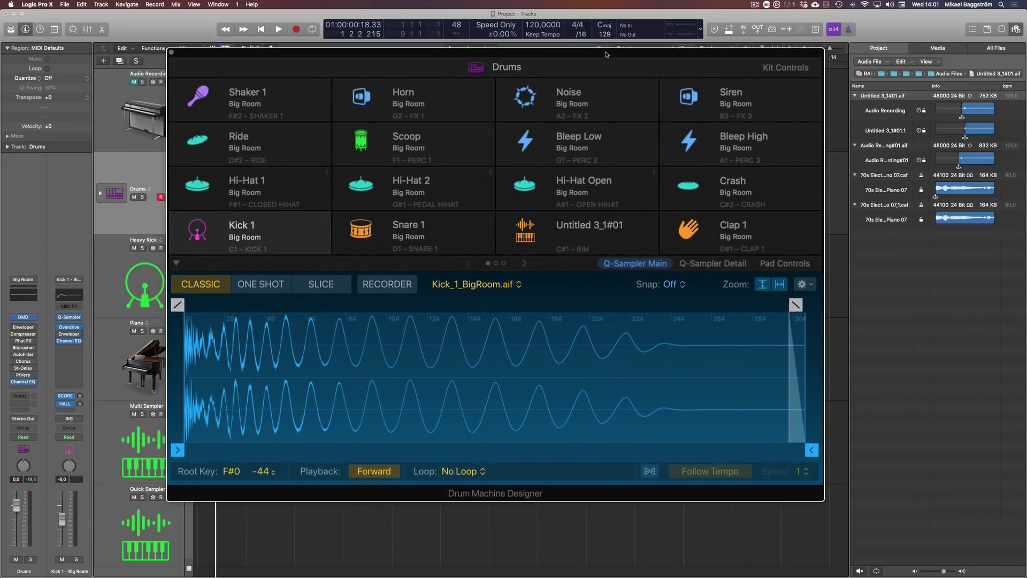
# - Show the Apple Loops browser in place of the project's audio files, alongside the Drum Machine Designer window
pyautogui.click(126, 167)
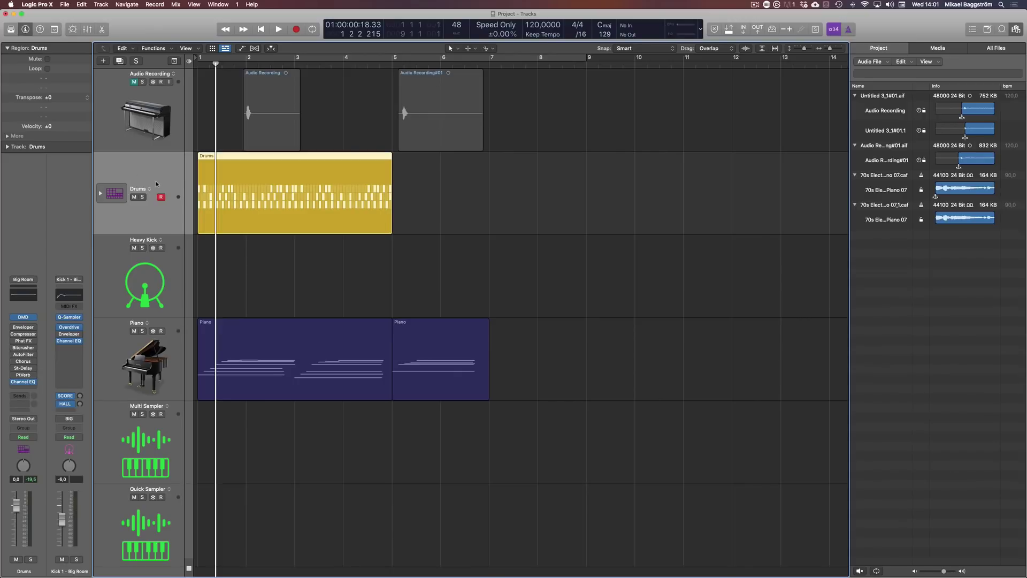
pyautogui.press('y')
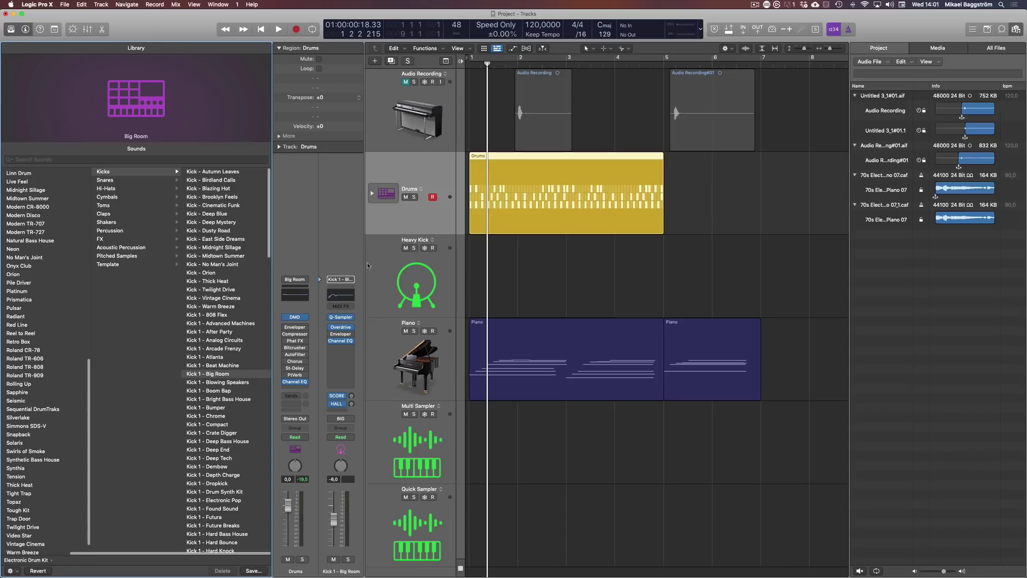
pyautogui.press('y')
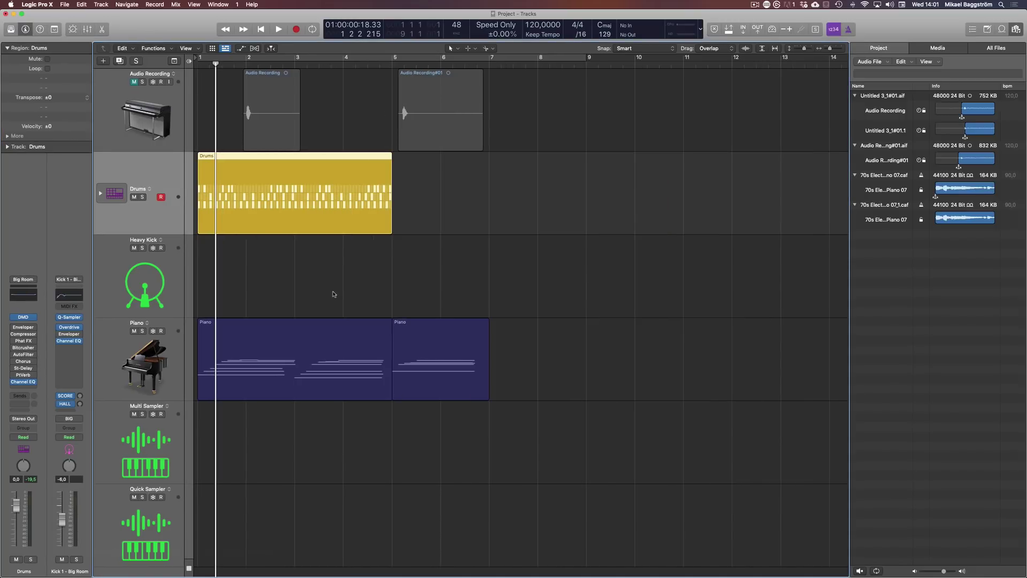
pyautogui.click(634, 250)
pyautogui.press('o')
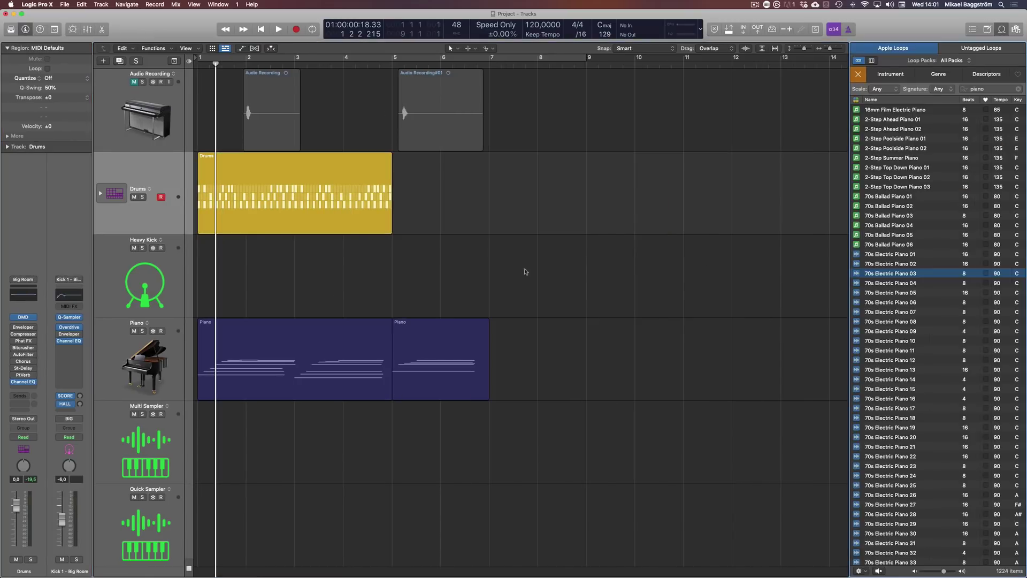
pyautogui.press('v')
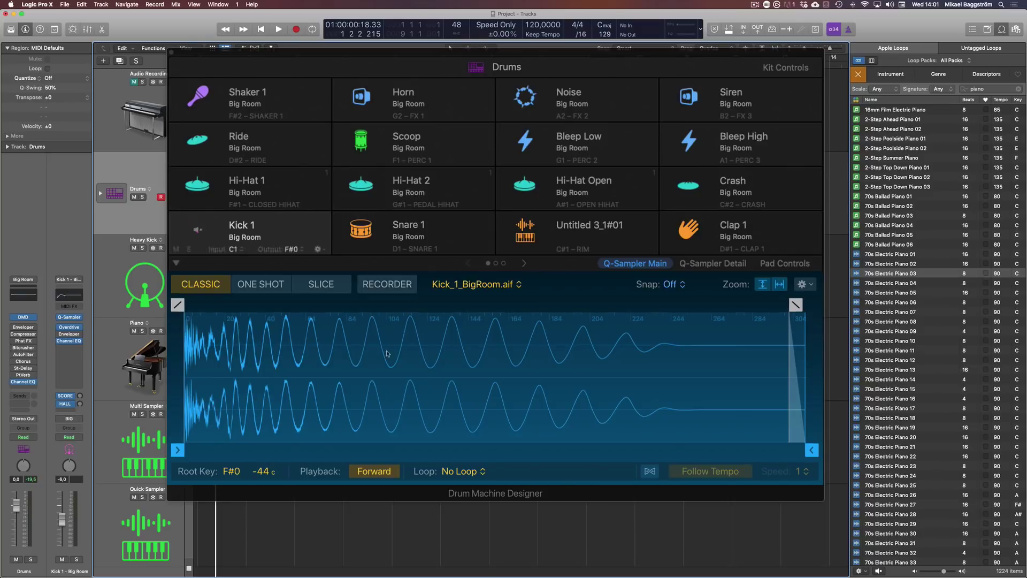
# - Replace the Untitled 3_1#01 pad's sound with the library patch Rim - Hard Knock and audition the pad
pyautogui.click(634, 224)
pyautogui.doubleClick(644, 222)
pyautogui.click(644, 235)
pyautogui.press('y')
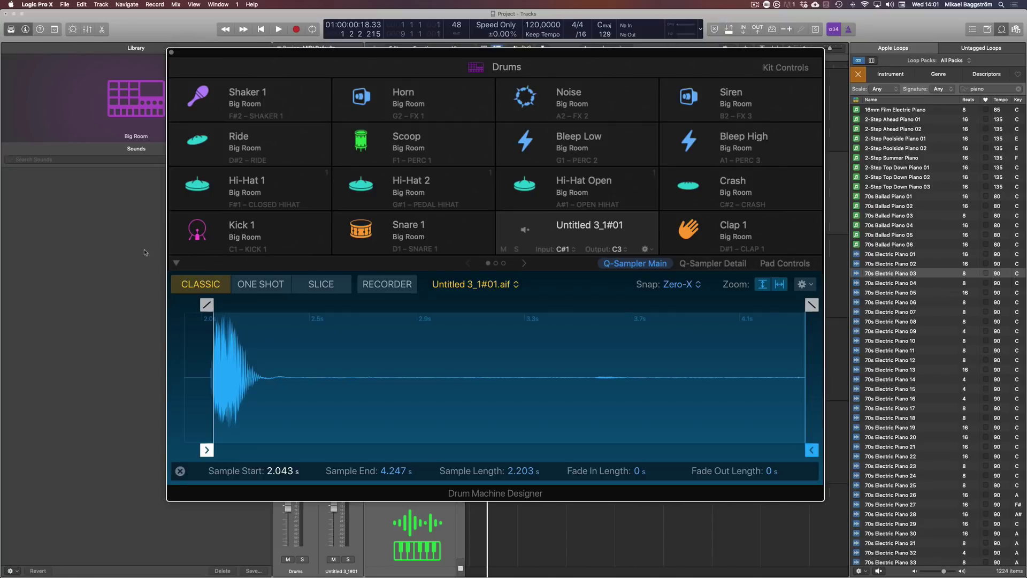
pyautogui.moveTo(495, 54); pyautogui.dragTo(614, 52)
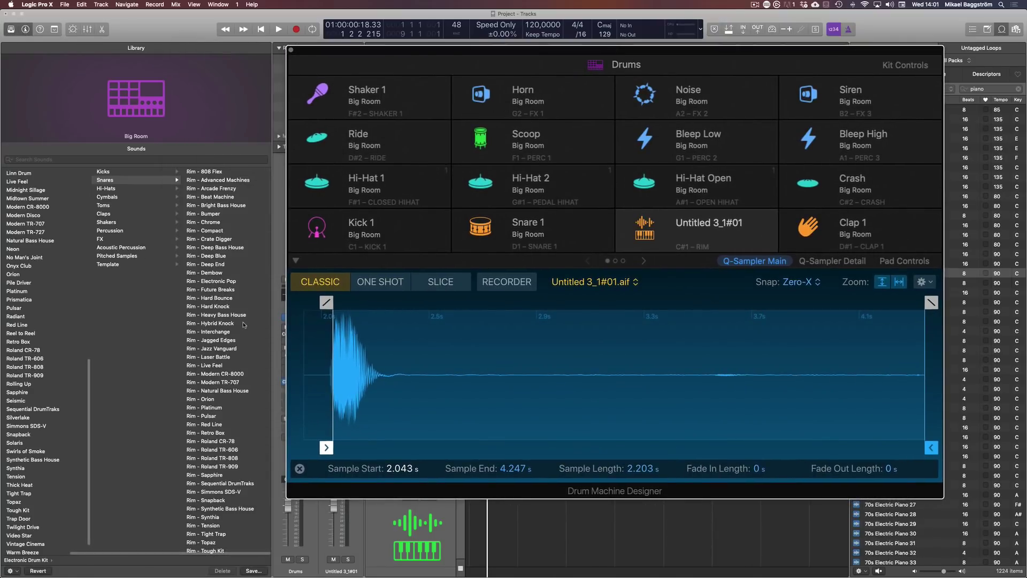
pyautogui.click(213, 307)
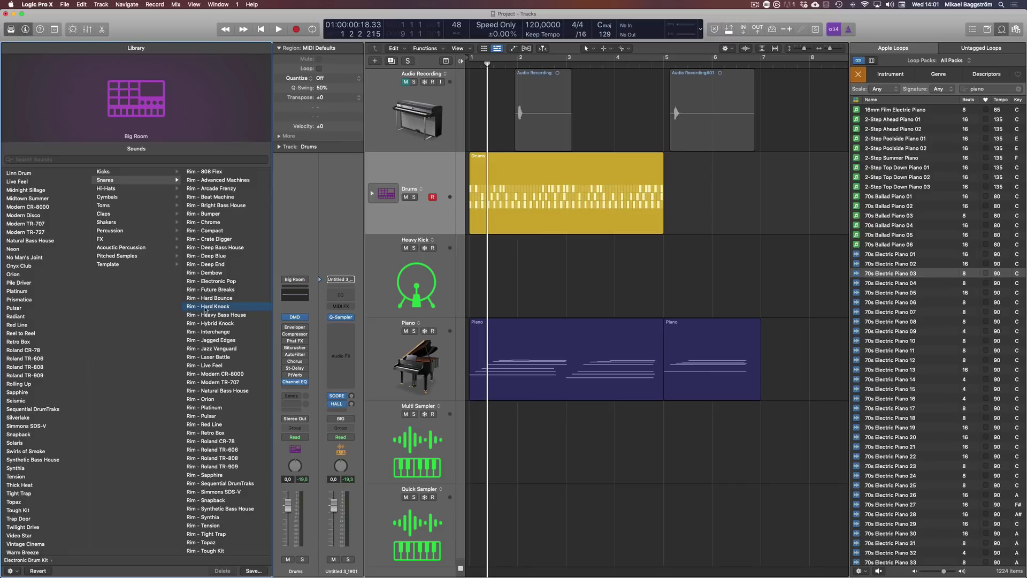
pyautogui.click(624, 288)
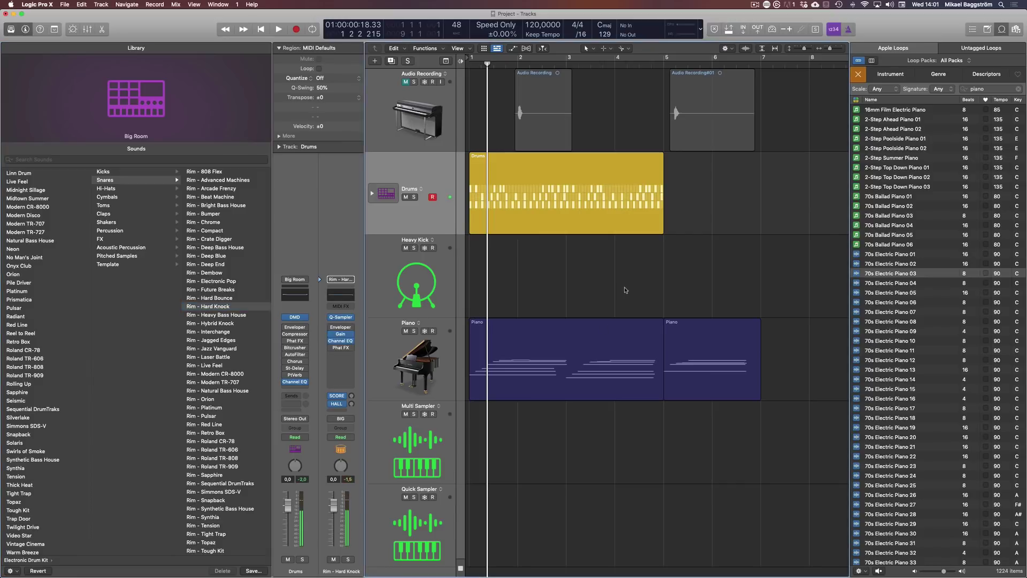
pyautogui.press('v')
pyautogui.click(742, 223)
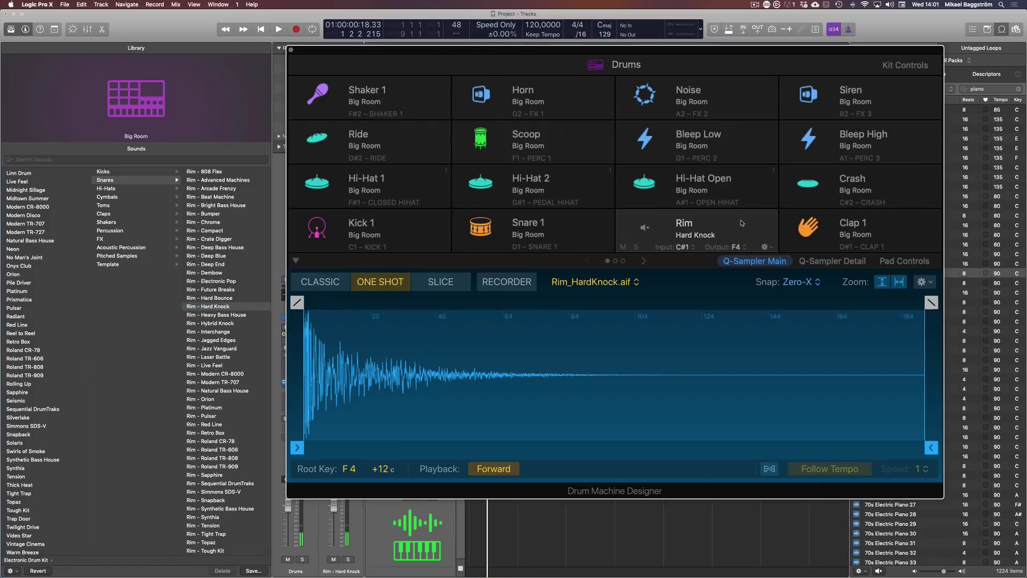
# - Review the Rim pad's options and its Rim_HardKnock.aif file options without choosing anything
pyautogui.click(742, 222)
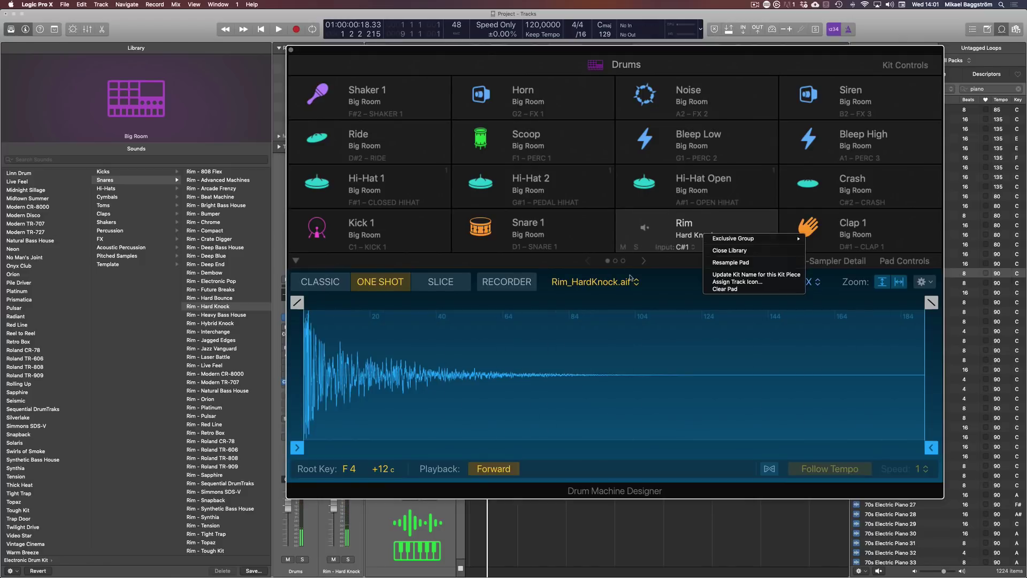
pyautogui.click(626, 285)
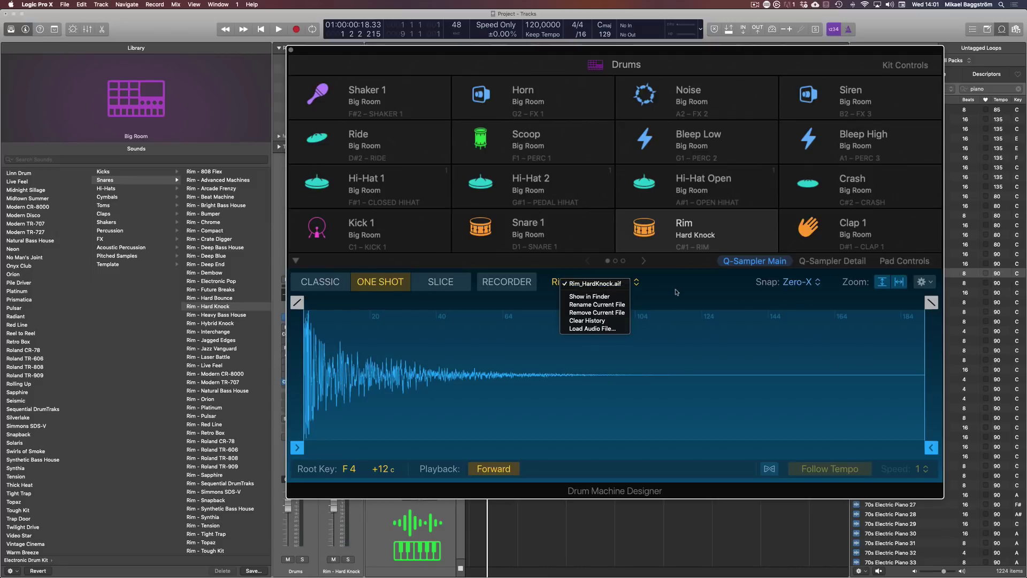
pyautogui.click(676, 292)
# - Load the 70s Electric Piano 03 loop onto the Rim pad and set its sample end to about 0.204 s
pyautogui.moveTo(771, 55); pyautogui.dragTo(538, 60)
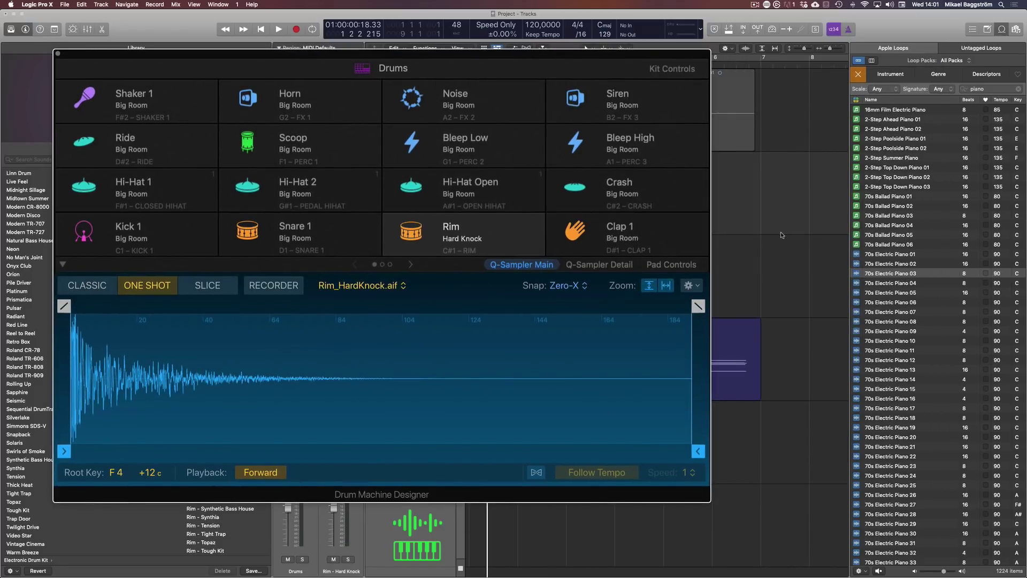
pyautogui.press('super+w')
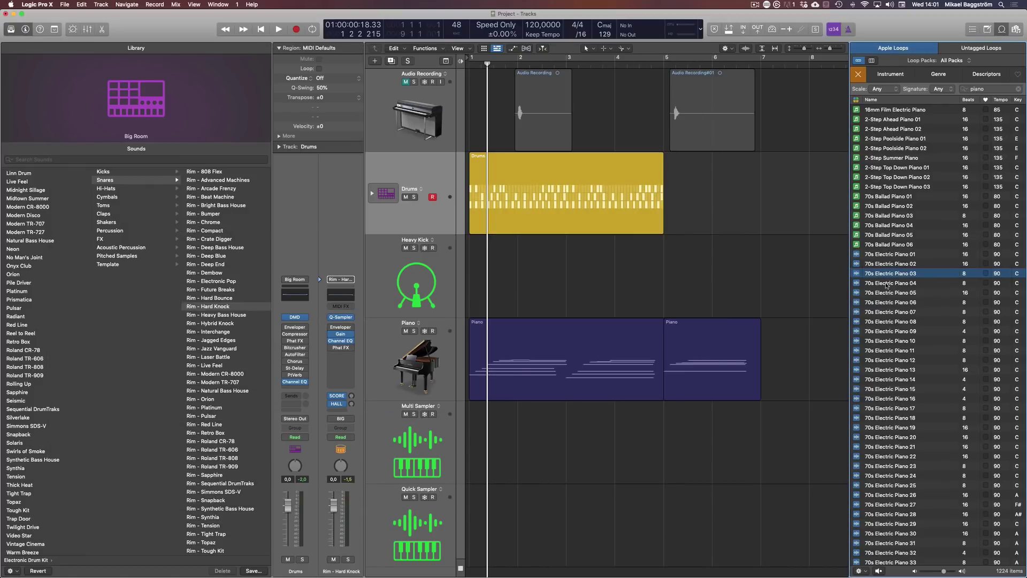
pyautogui.press('v')
pyautogui.moveTo(890, 274); pyautogui.dragTo(527, 373)
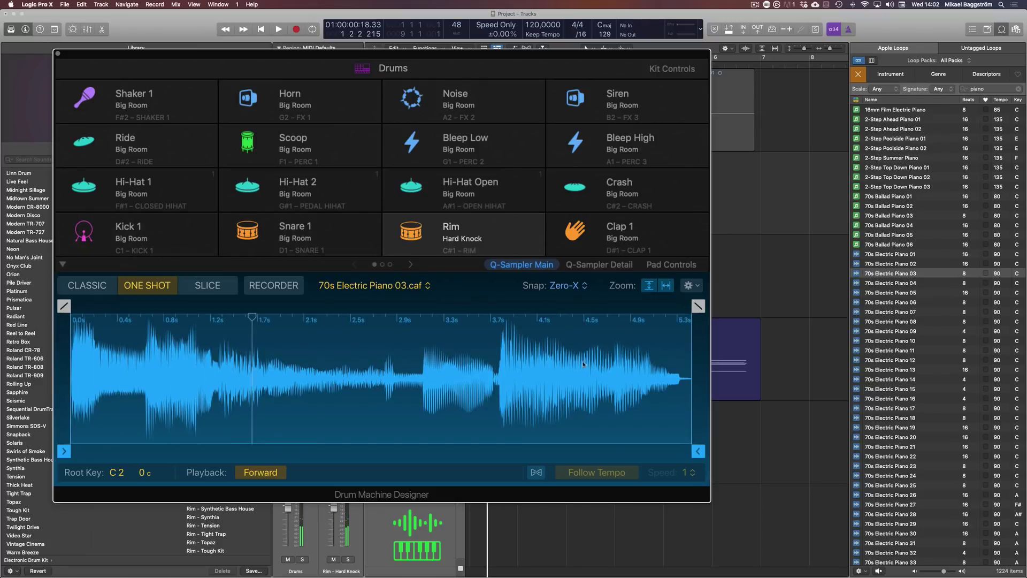
pyautogui.moveTo(695, 371)
pyautogui.mouseDown()
pyautogui.moveTo(355, 375)
pyautogui.moveTo(94, 416)
pyautogui.mouseUp()
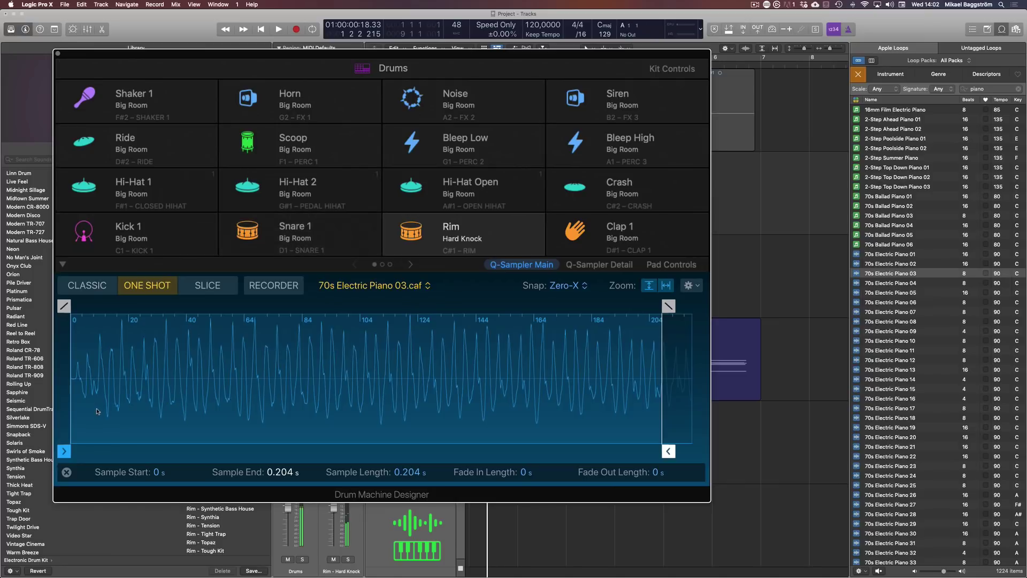
# - Audition the Rim and Snare 1 pads, and briefly collapse and expand the pad detail area
pyautogui.moveTo(496, 229)
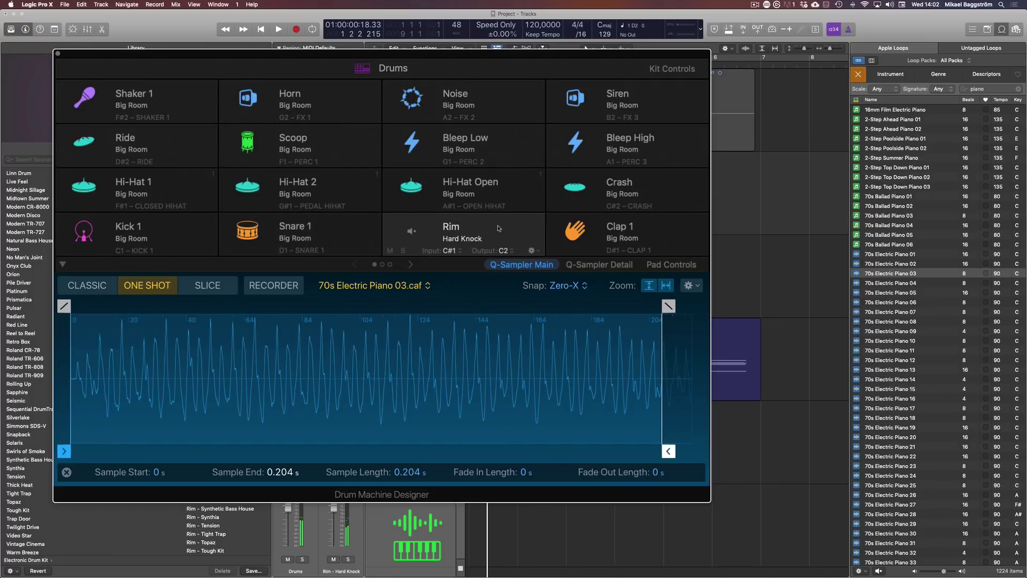
pyautogui.click(337, 227)
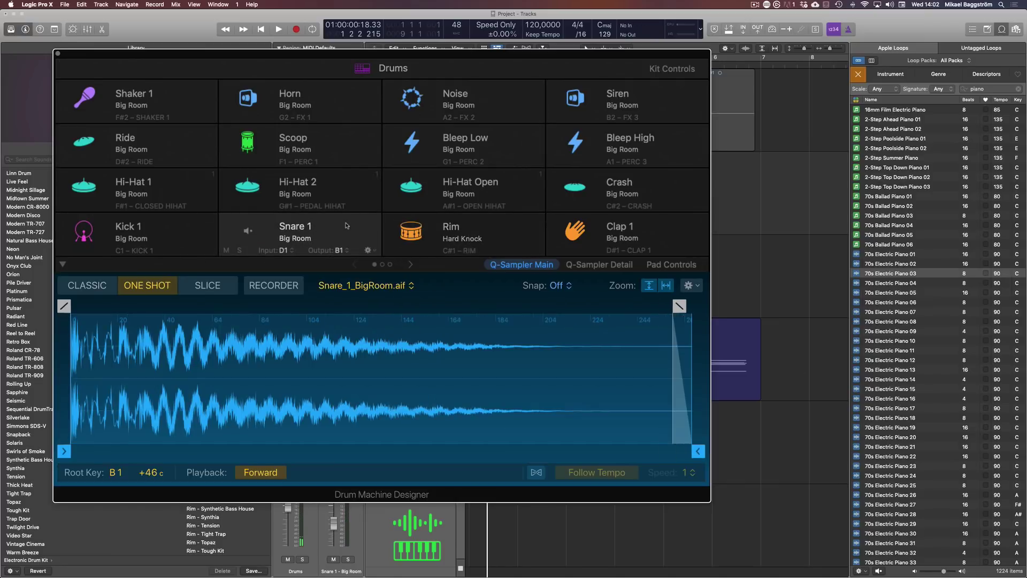
pyautogui.click(208, 230)
pyautogui.click(285, 242)
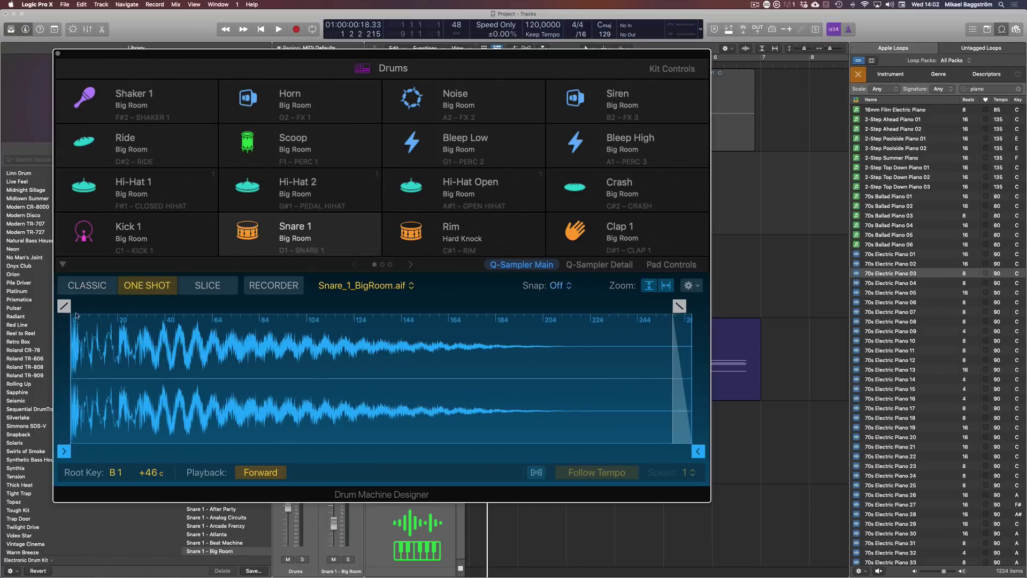
pyautogui.click(62, 264)
pyautogui.click(62, 265)
pyautogui.click(498, 226)
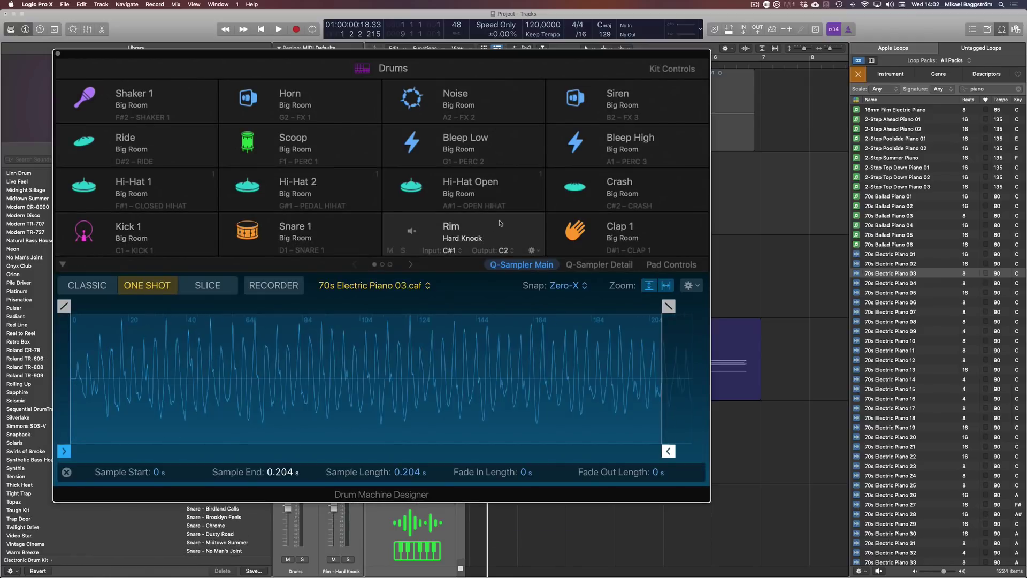
# - Set the Kick 1 pad's input note to C0 using Learn Note
pyautogui.moveTo(173, 260); pyautogui.dragTo(258, 259)
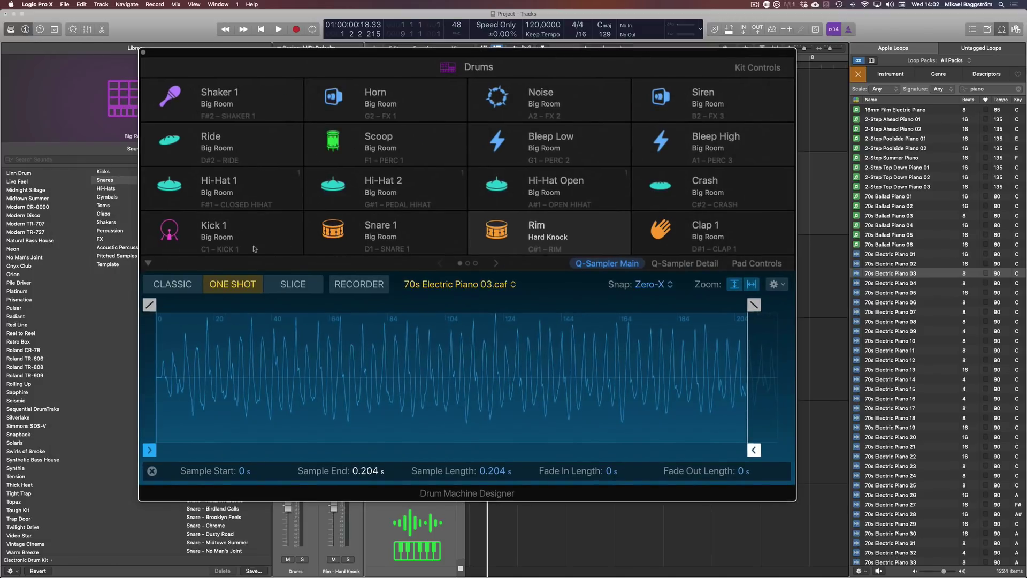
pyautogui.click(267, 225)
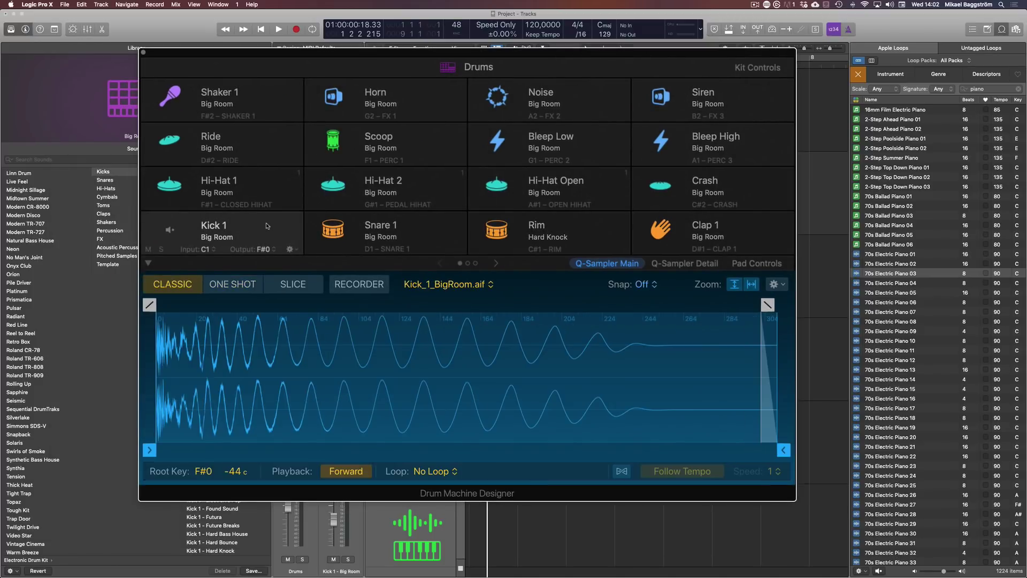
pyautogui.click(207, 251)
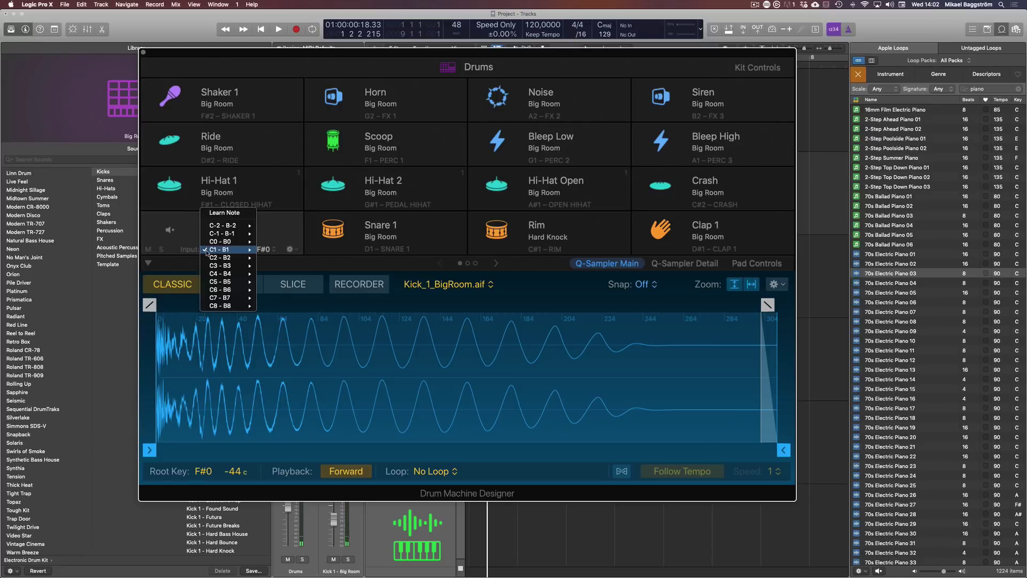
pyautogui.click(234, 213)
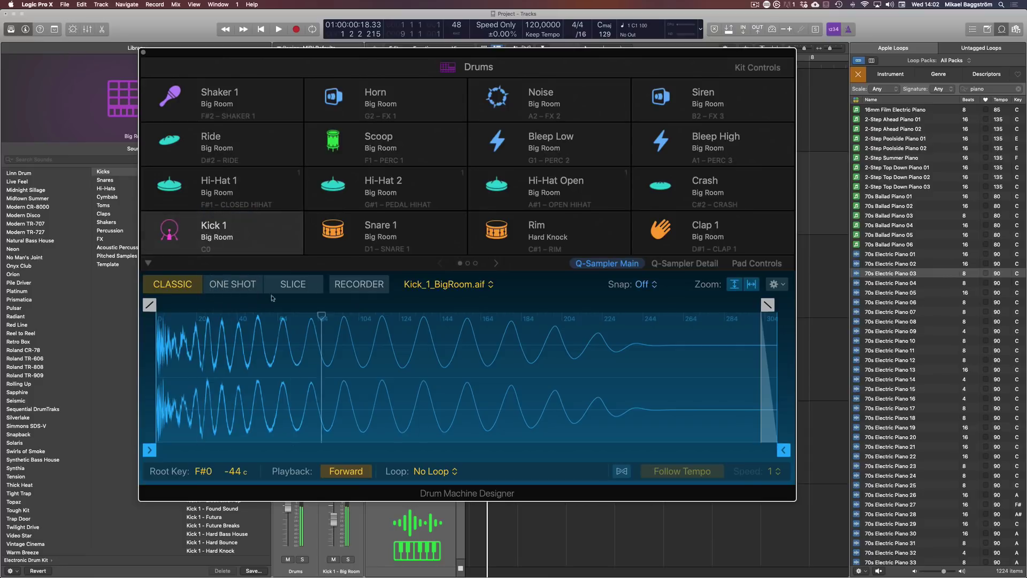
# - Rearrange the pads so Clap 1 is on A2, Noise on C#1, Rim on D1, Snare 1 on G#1 and Hi-Hat 1 on D#1; hide the kit window
pyautogui.moveTo(408, 242); pyautogui.dragTo(498, 105)
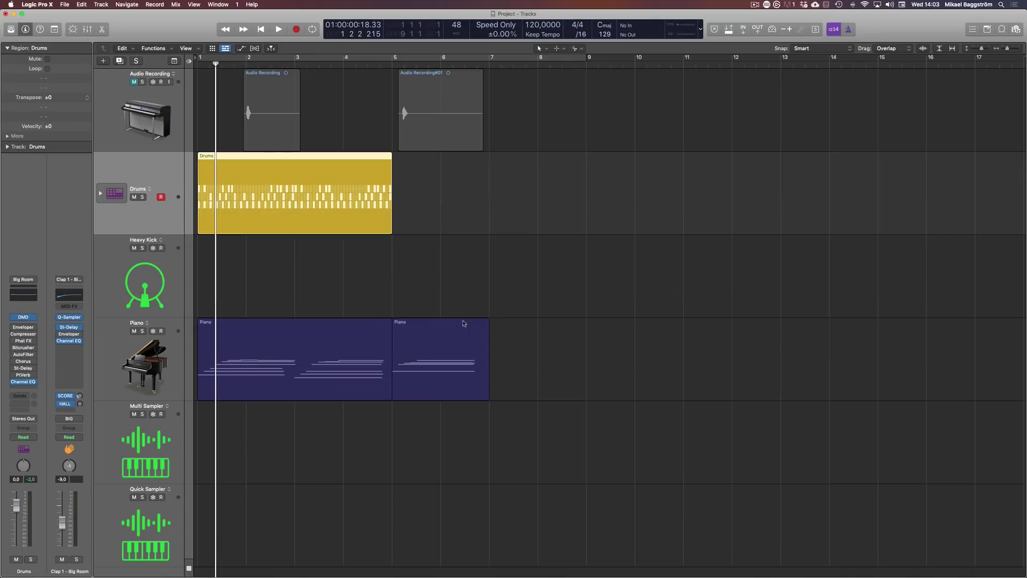
pyautogui.press('v')
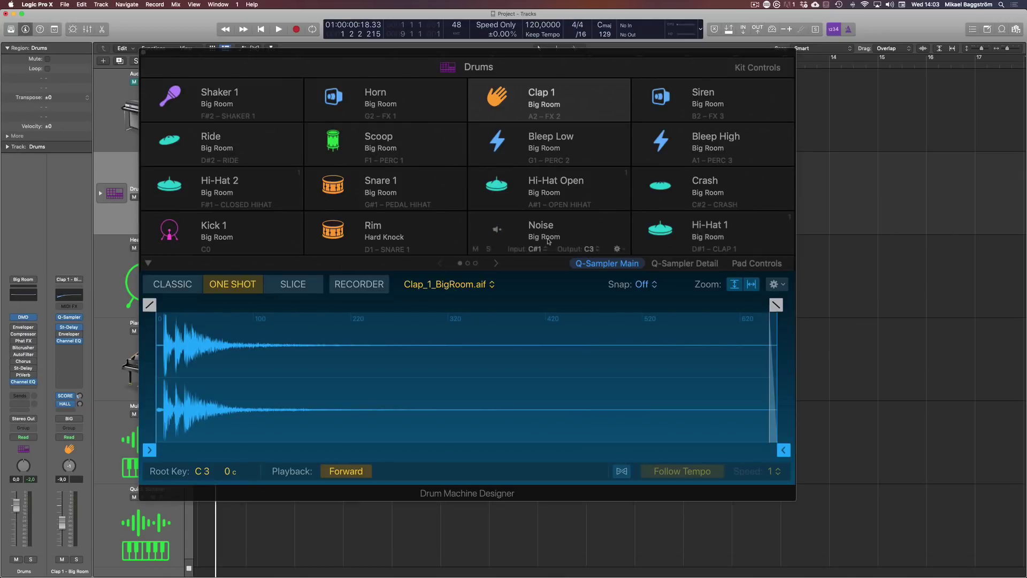
pyautogui.press('v')
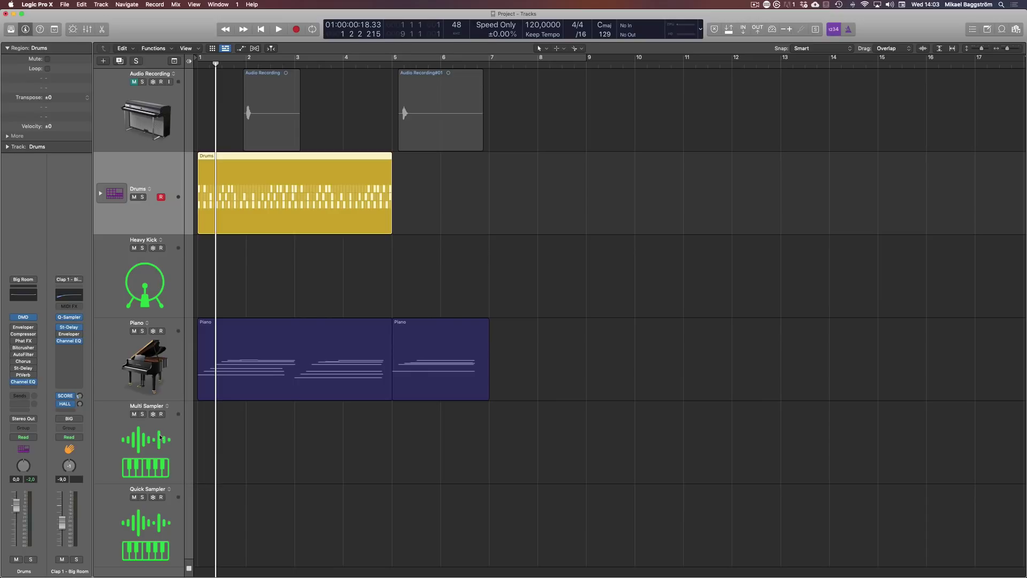
pyautogui.click(335, 505)
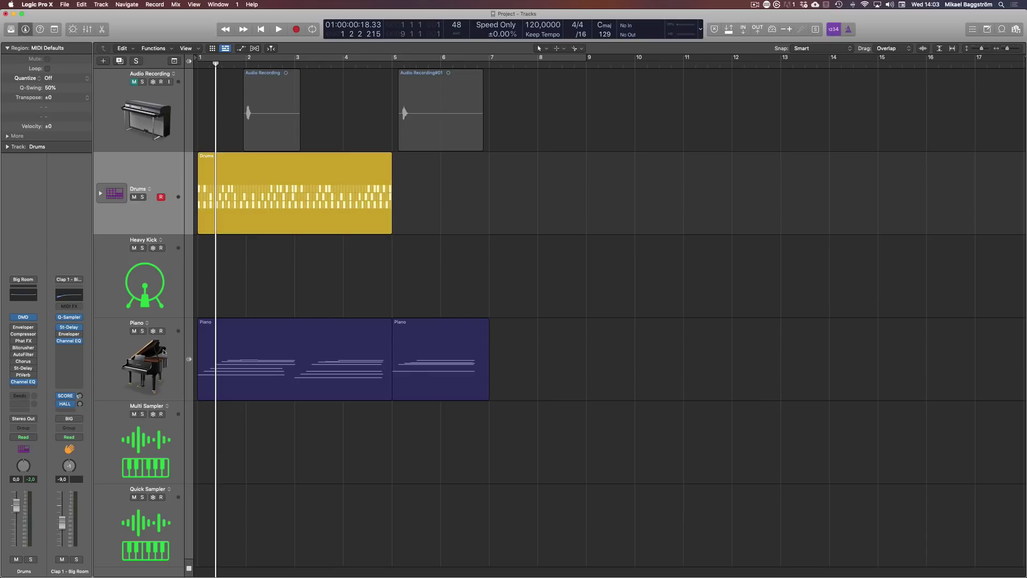
# - Select the Heavy Kick track and open its Drum Synth instrument, placing the window over the tracks area
pyautogui.click(172, 162)
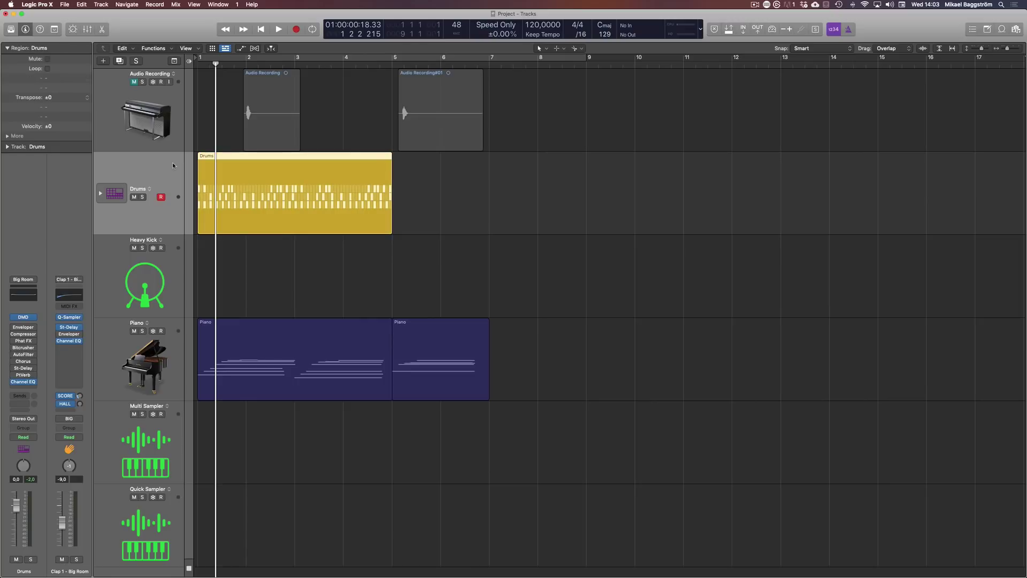
pyautogui.click(114, 257)
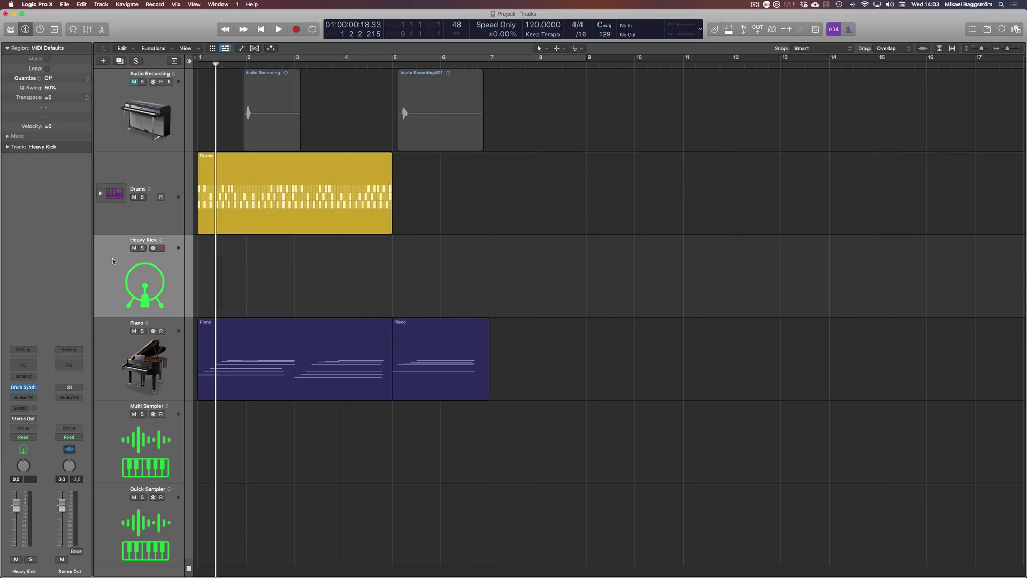
pyautogui.click(23, 389)
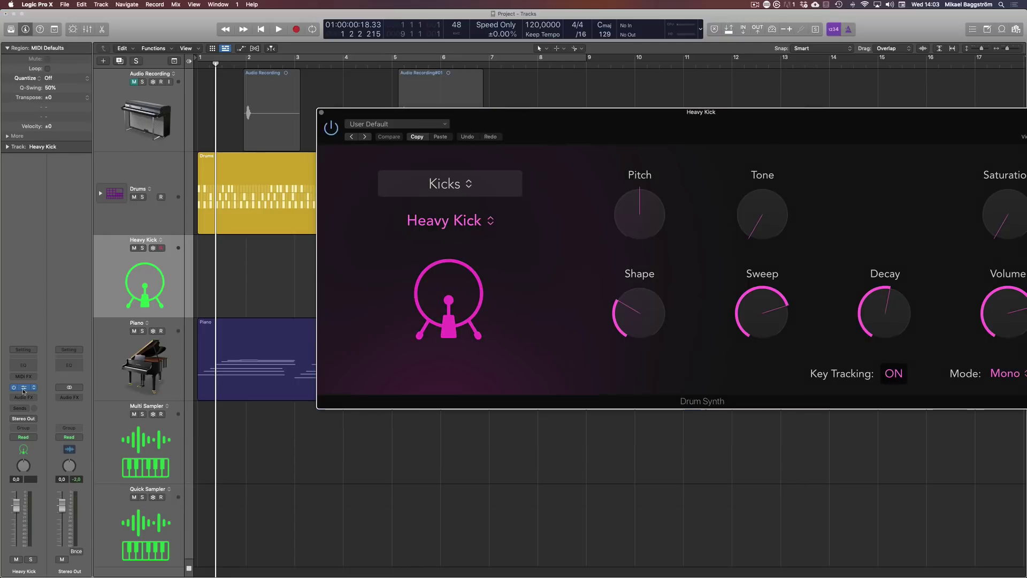
pyautogui.moveTo(698, 118); pyautogui.dragTo(427, 95)
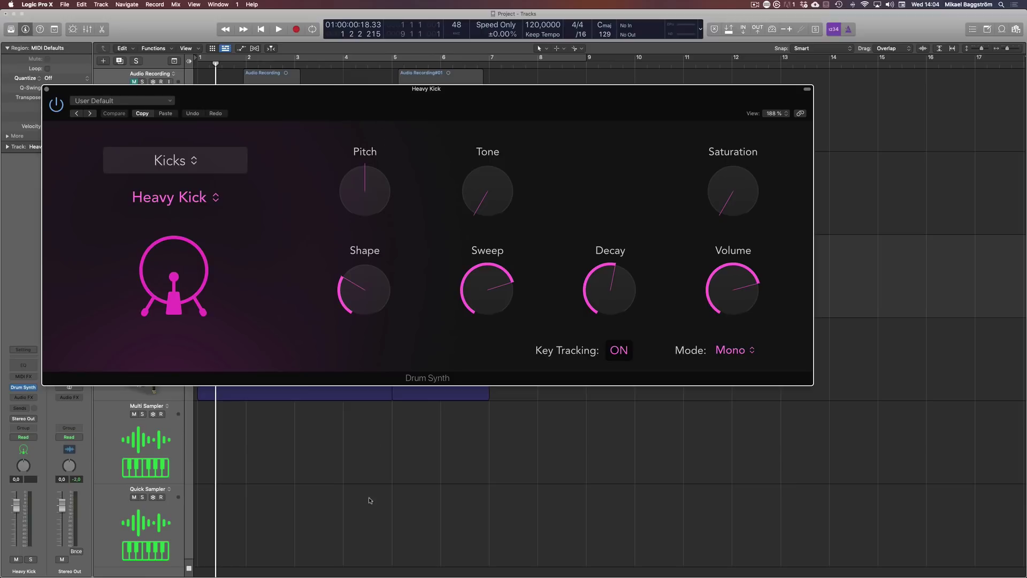
# - Duplicate the Heavy Kick track together with its instrument, and clear the leftover plug-in windows from the tracks area
pyautogui.press('super+w')
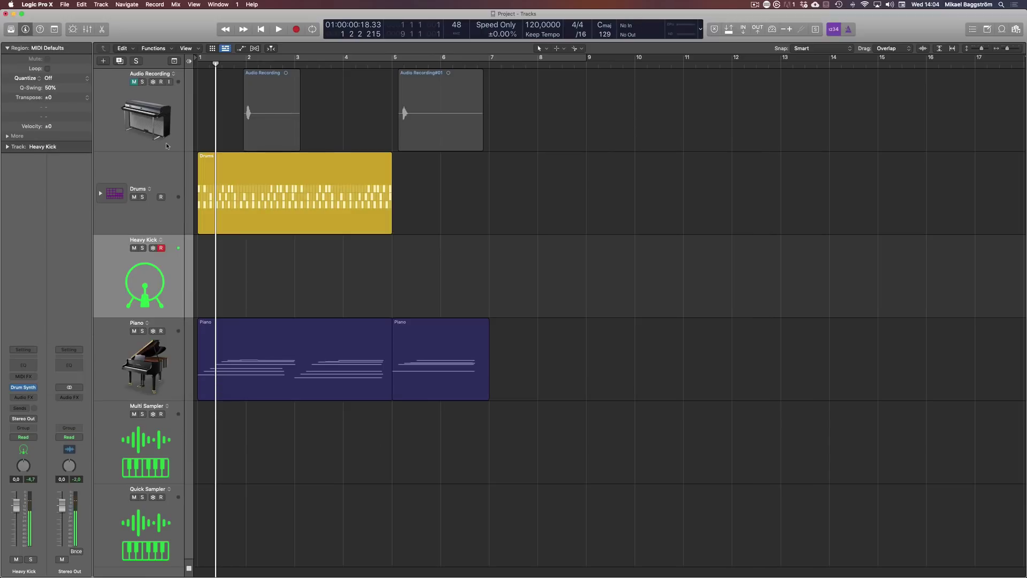
pyautogui.click(120, 61)
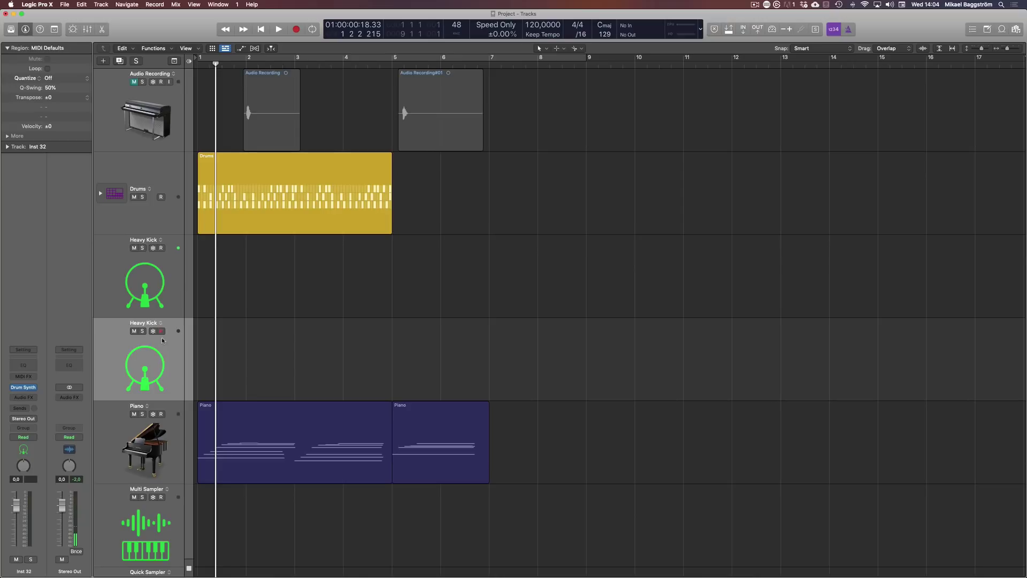
pyautogui.press('v')
pyautogui.press('v')
pyautogui.press('v')
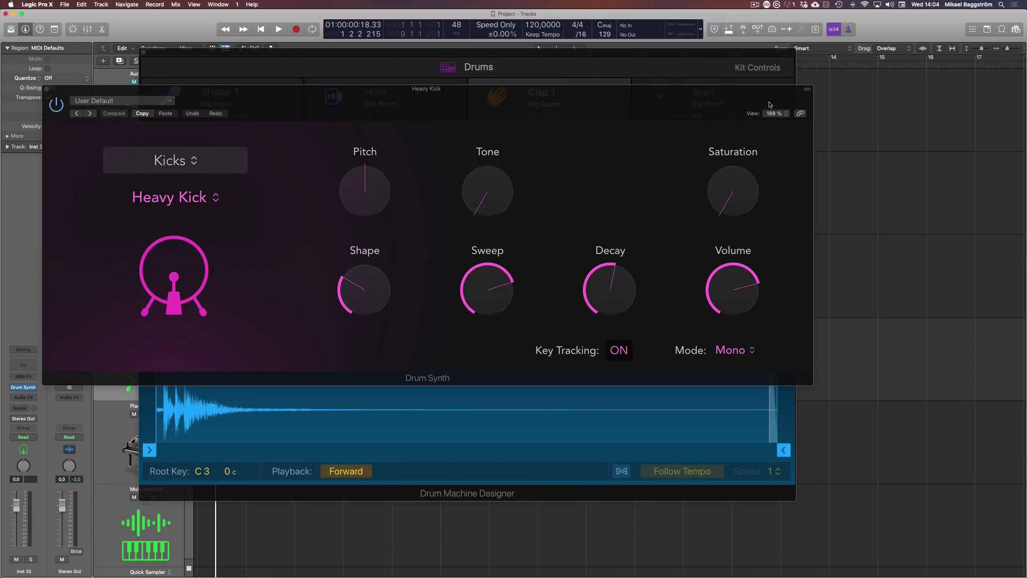
pyautogui.click(185, 67)
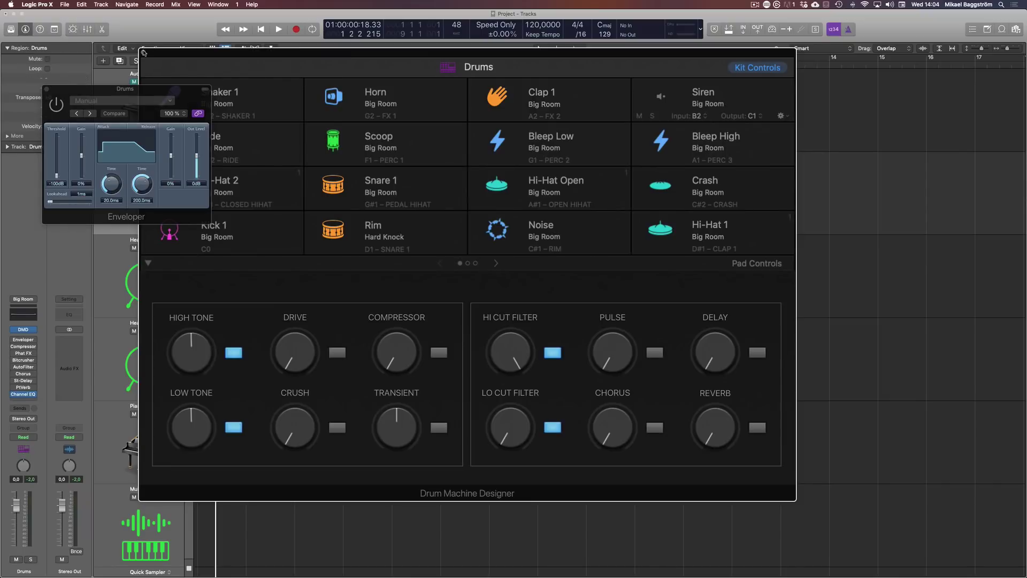
pyautogui.click(143, 52)
pyautogui.click(48, 90)
# - Open the original Heavy Kick track's Drum Synth, audition the Hard Kick and Punch Kick sounds, and return to Heavy Kick
pyautogui.click(163, 280)
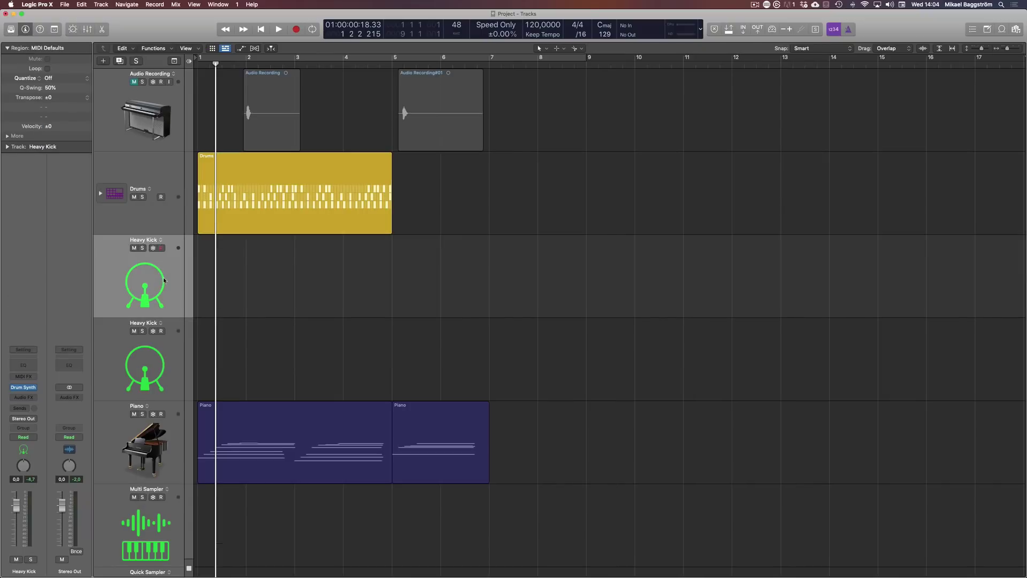
pyautogui.click(164, 278)
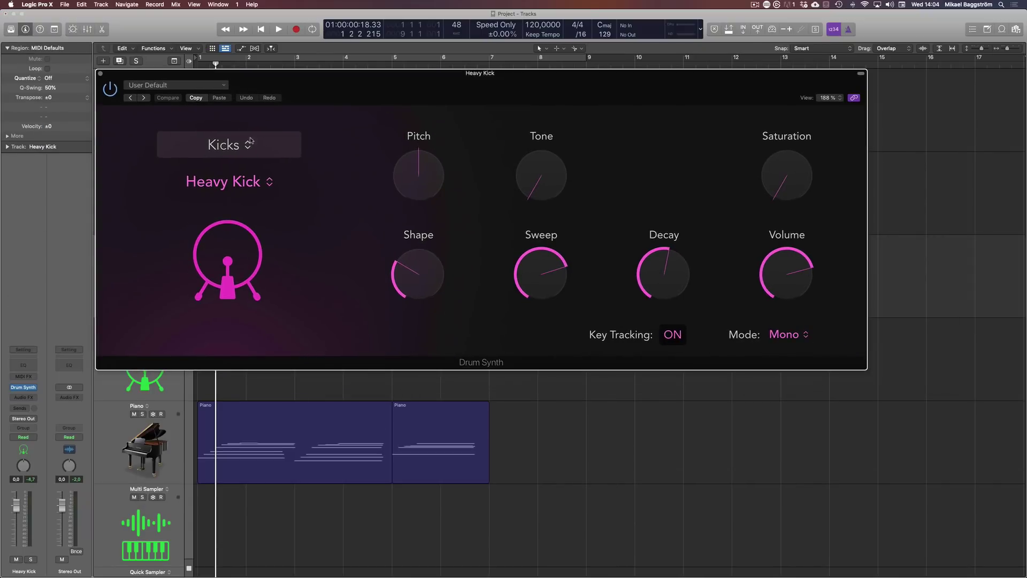
pyautogui.click(208, 182)
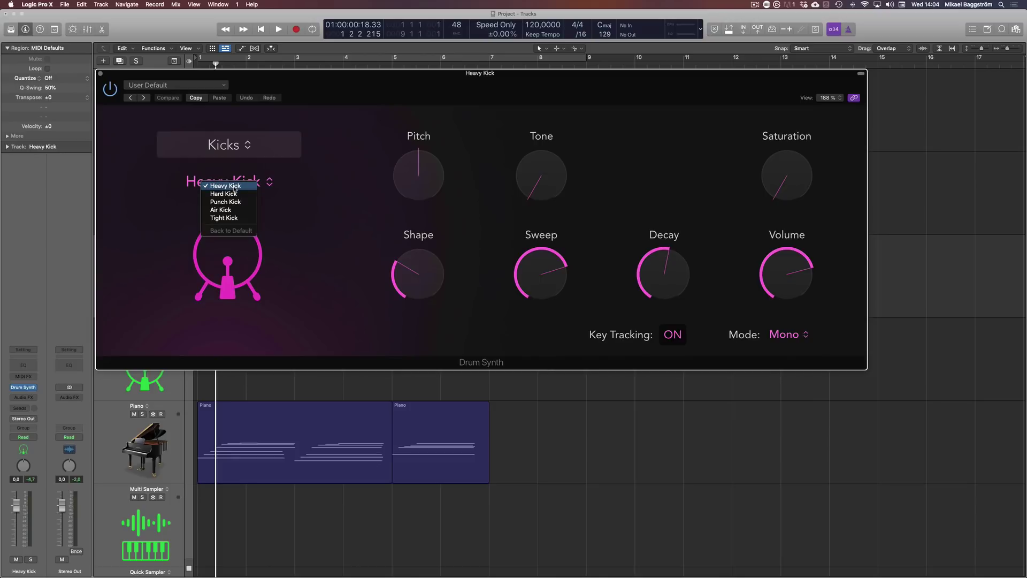
pyautogui.click(235, 194)
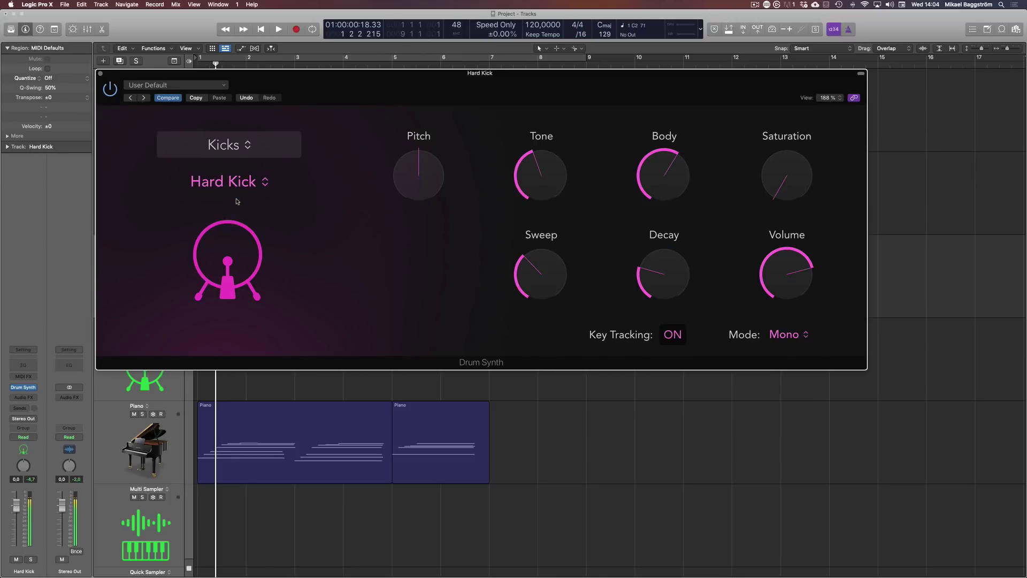
pyautogui.click(236, 188)
pyautogui.click(236, 192)
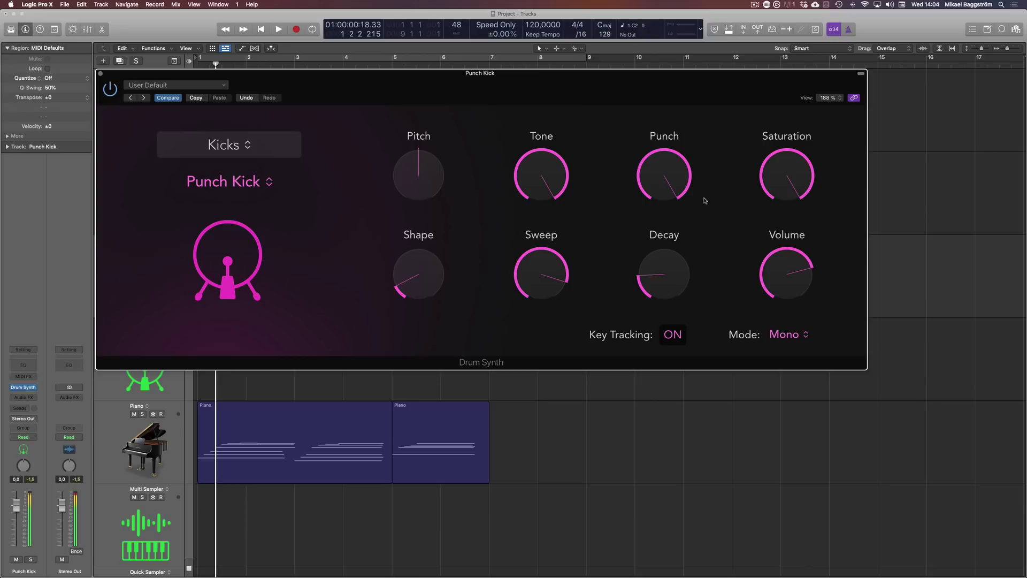
pyautogui.moveTo(794, 169); pyautogui.dragTo(793, 194)
pyautogui.click(253, 183)
pyautogui.click(225, 170)
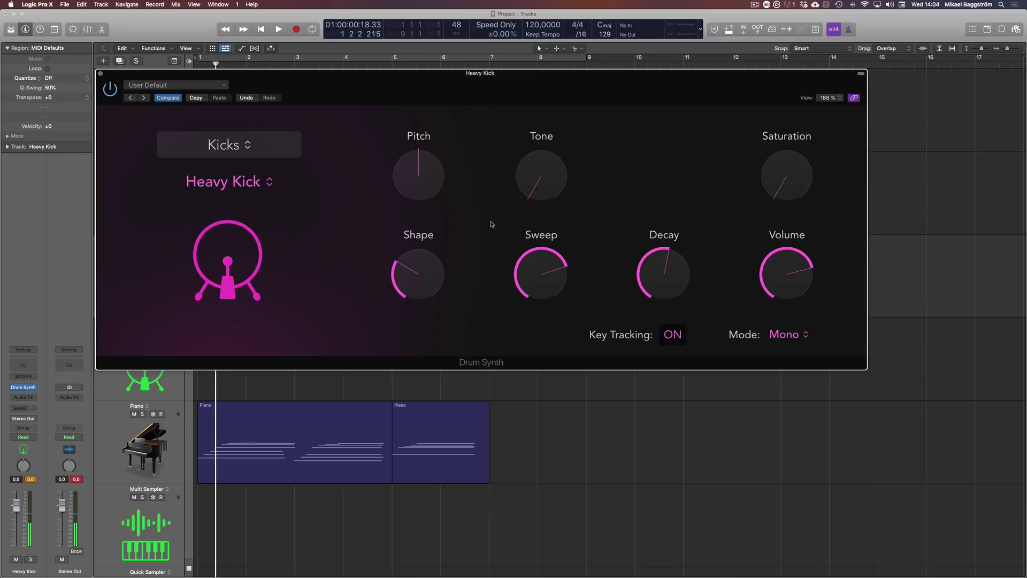
# - Shape the Heavy Kick: raise Pitch, Tone and Saturation, lower Decay to 33.1 %, reduce Sweep and raise Shape to 67.9 %
pyautogui.moveTo(429, 174)
pyautogui.mouseDown()
pyautogui.moveTo(428, 187)
pyautogui.moveTo(434, 157)
pyautogui.mouseUp()
pyautogui.moveTo(556, 186); pyautogui.dragTo(554, 103)
pyautogui.moveTo(807, 177); pyautogui.dragTo(799, 125)
pyautogui.moveTo(669, 264); pyautogui.dragTo(661, 289)
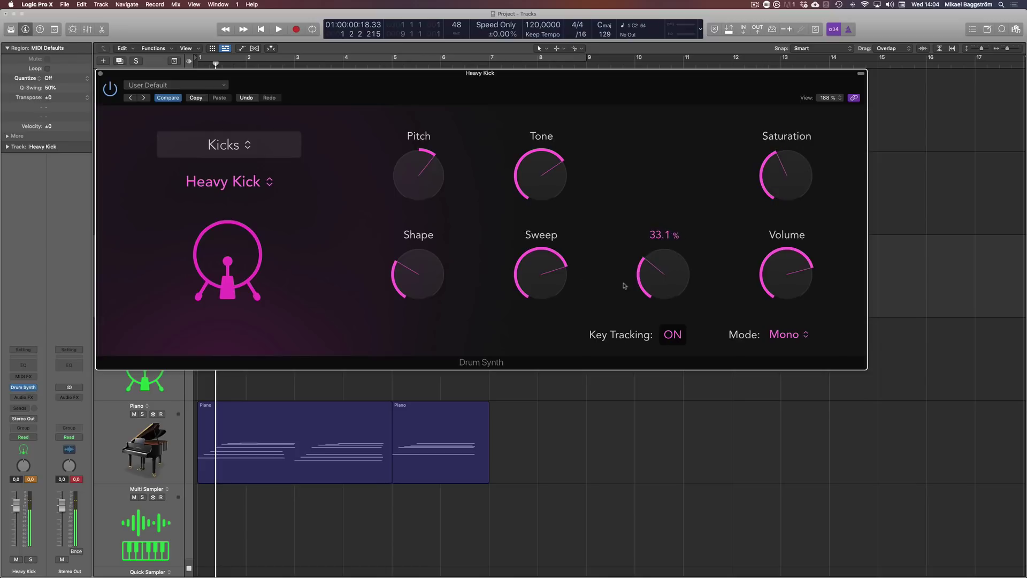
pyautogui.moveTo(551, 272); pyautogui.dragTo(552, 297)
pyautogui.moveTo(419, 274); pyautogui.dragTo(418, 230)
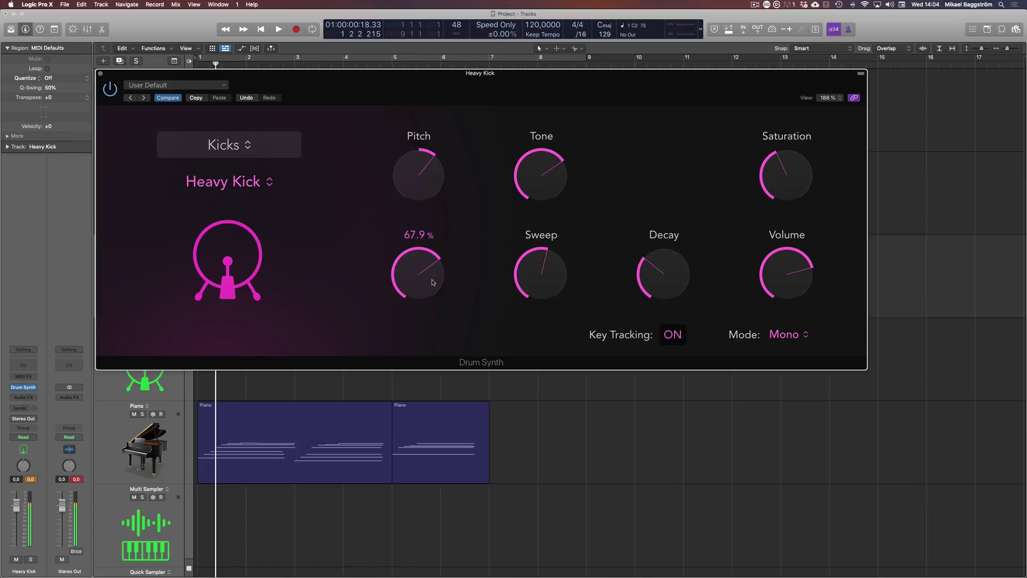
# - Switch the kick's Key Tracking off and back on, and view the available drum categories without changing the category
pyautogui.click(683, 335)
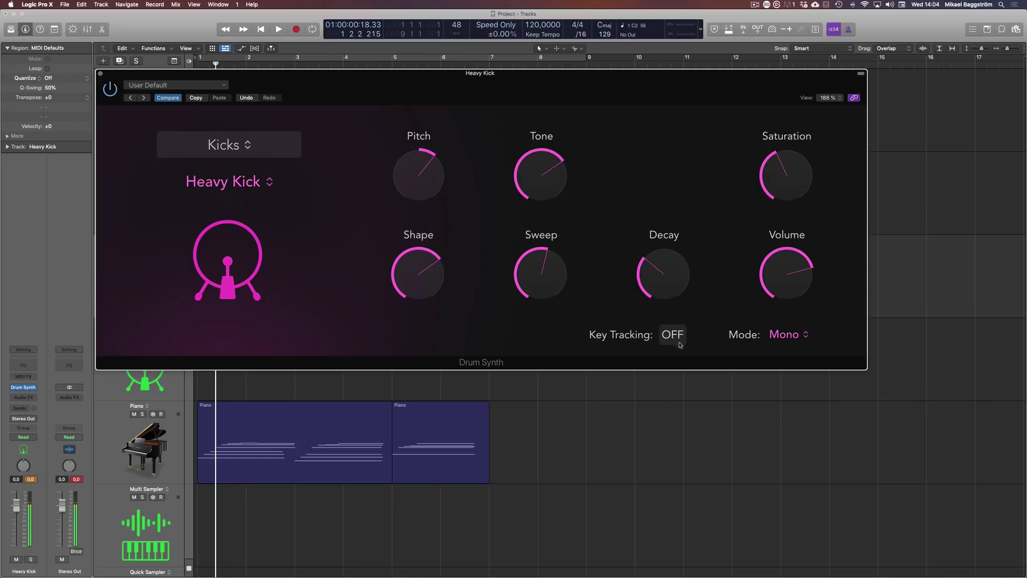
pyautogui.click(678, 337)
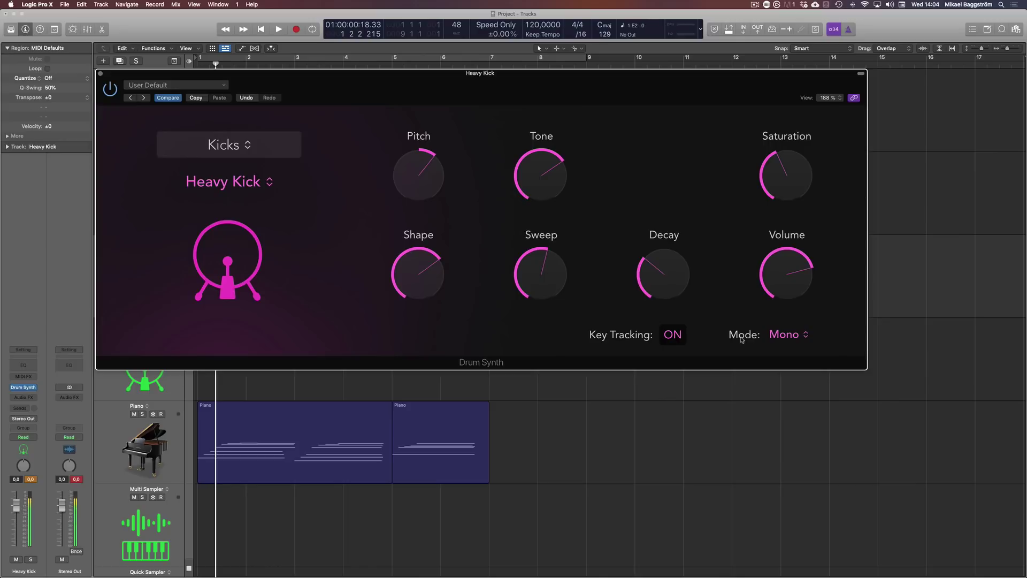
pyautogui.click(220, 151)
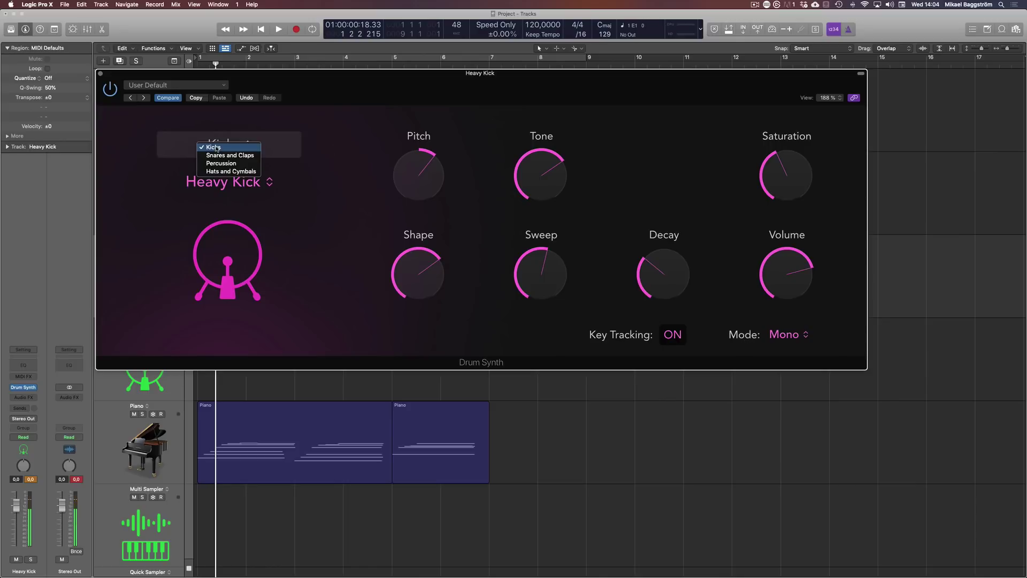
pyautogui.click(373, 111)
# - Close the Heavy Kick instrument, open the duplicated track's Drum Synth and set its category to Snares and Claps
pyautogui.press('b')
pyautogui.press('super+w')
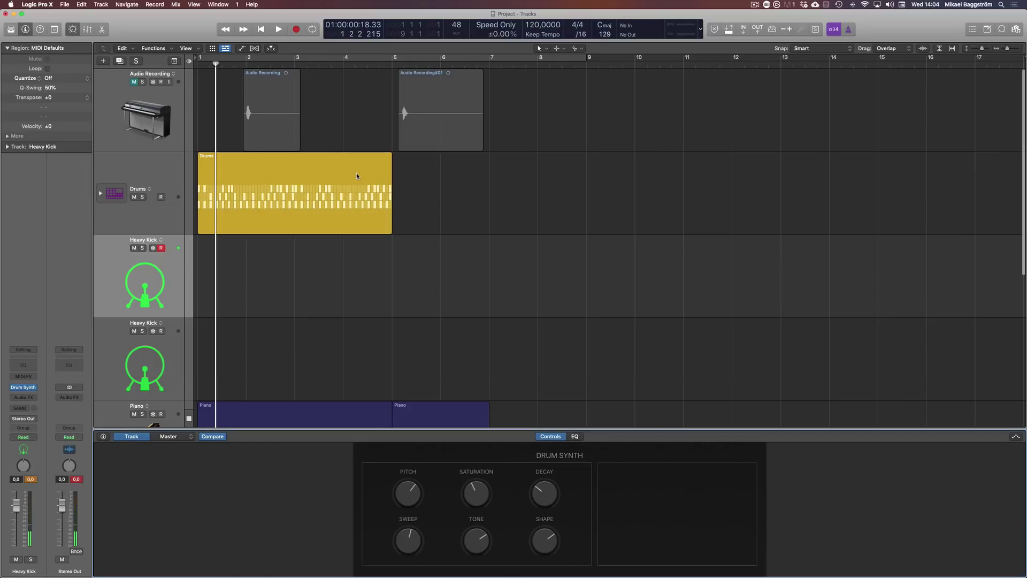
pyautogui.press('b')
pyautogui.click(163, 376)
pyautogui.click(167, 369)
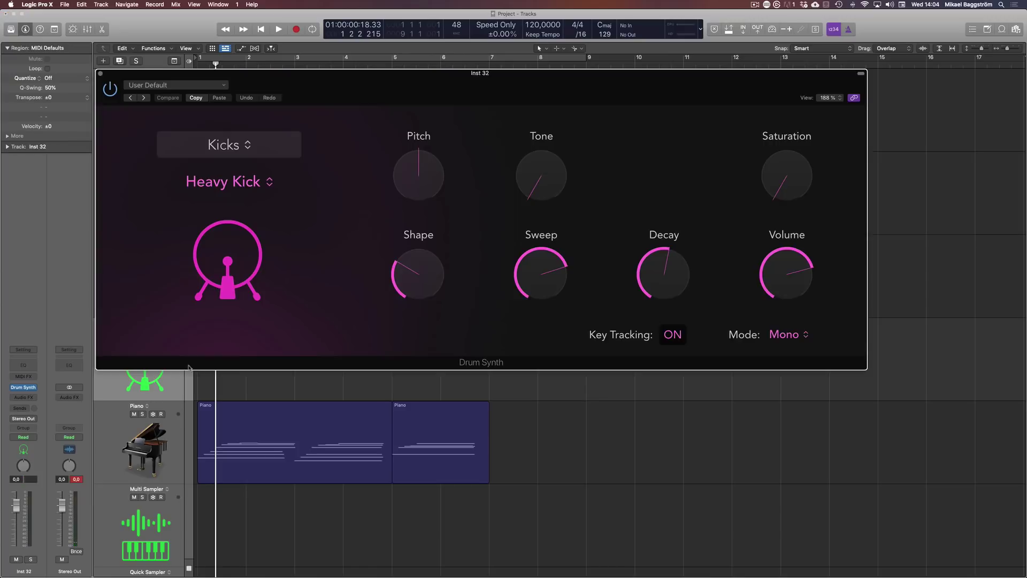
pyautogui.click(271, 178)
pyautogui.click(255, 155)
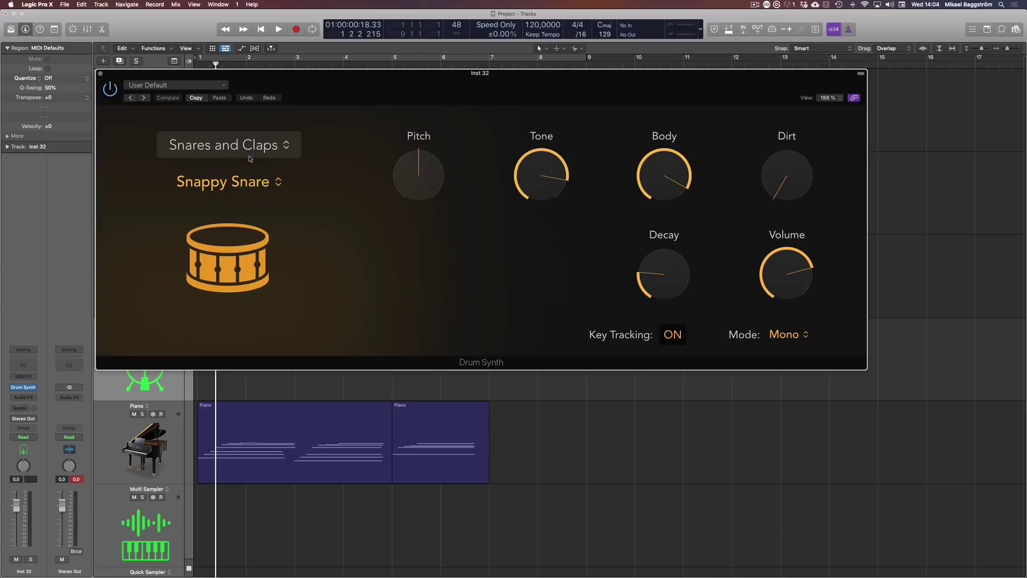
# - Lower the Pitch, Tone and Body of the Snappy Snare
pyautogui.moveTo(411, 187); pyautogui.dragTo(423, 198)
pyautogui.moveTo(542, 186); pyautogui.dragTo(544, 223)
pyautogui.moveTo(676, 172); pyautogui.dragTo(676, 192)
pyautogui.click(229, 149)
pyautogui.click(224, 148)
# - Audition other Snares and Claps sounds, including Air Snare and Electronic Snare, and end on Human Clap
pyautogui.click(215, 182)
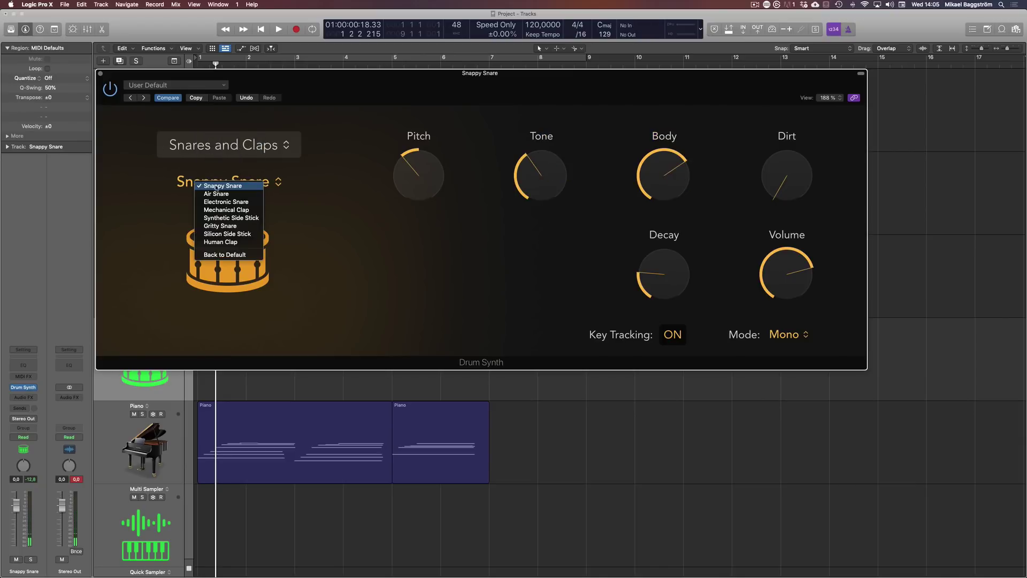
pyautogui.click(234, 194)
pyautogui.click(233, 185)
pyautogui.click(233, 194)
pyautogui.click(231, 184)
pyautogui.click(230, 195)
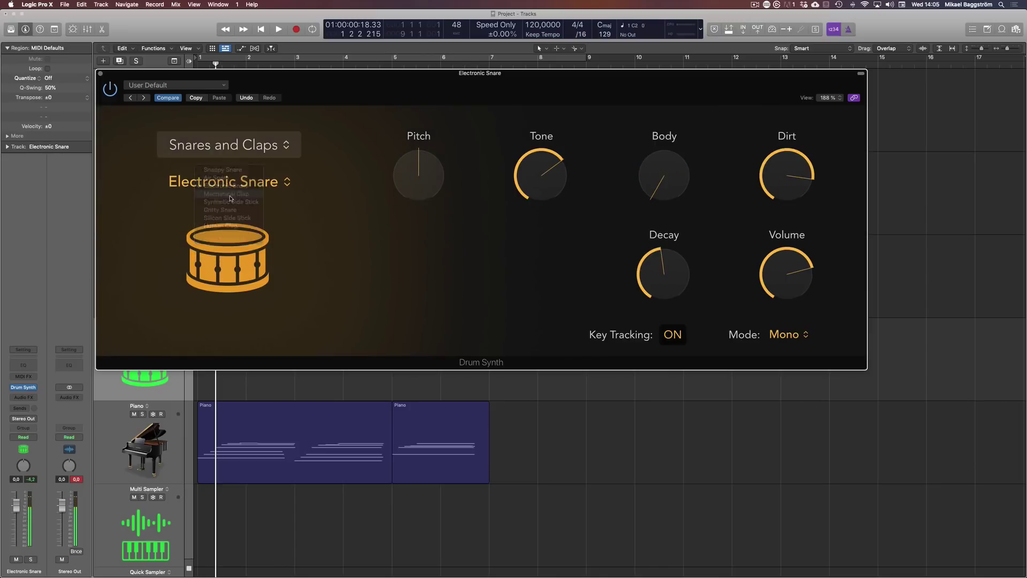
pyautogui.click(242, 180)
pyautogui.click(240, 186)
pyautogui.click(240, 187)
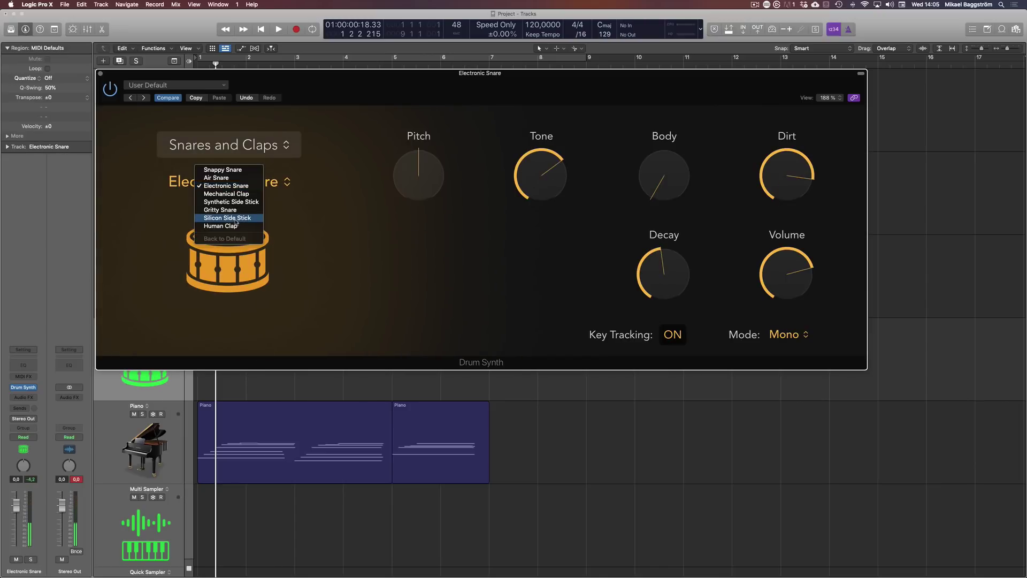
pyautogui.click(231, 201)
pyautogui.click(238, 185)
pyautogui.click(241, 211)
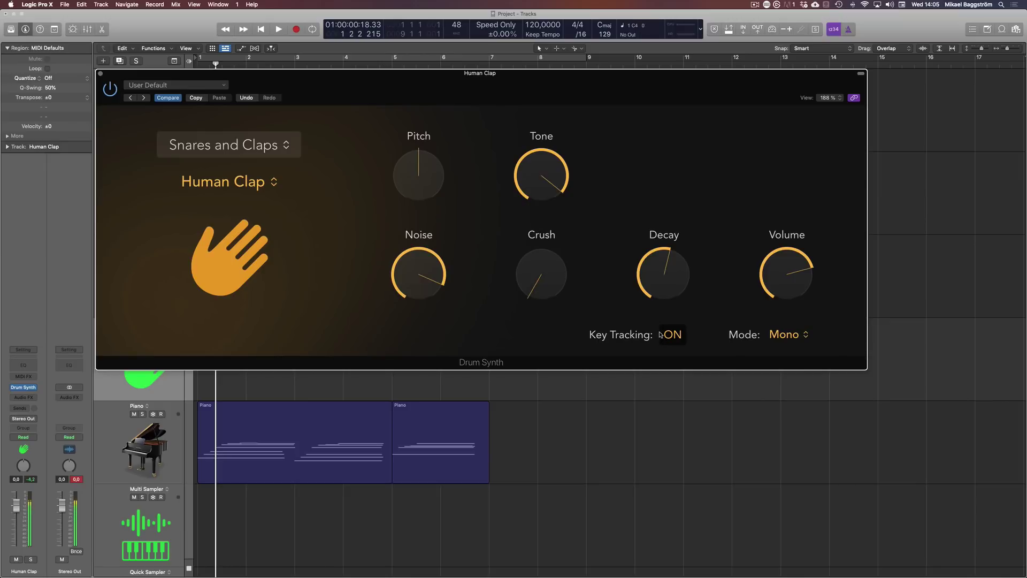
# - Hide and reshow the Drum Synth, switch its category to Percussion and choose the Membrane sound
pyautogui.press('super+w')
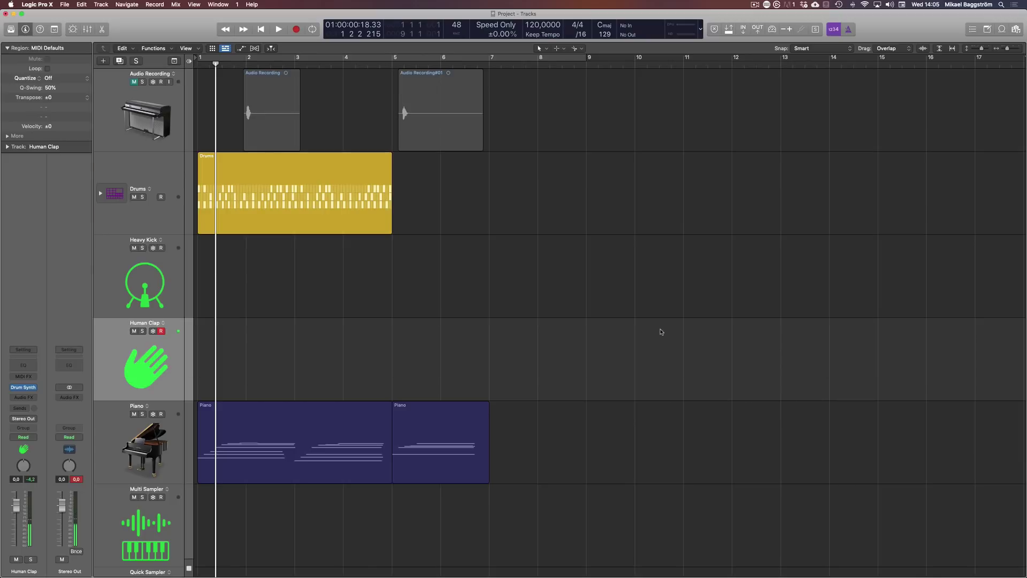
pyautogui.press('v')
pyautogui.click(254, 153)
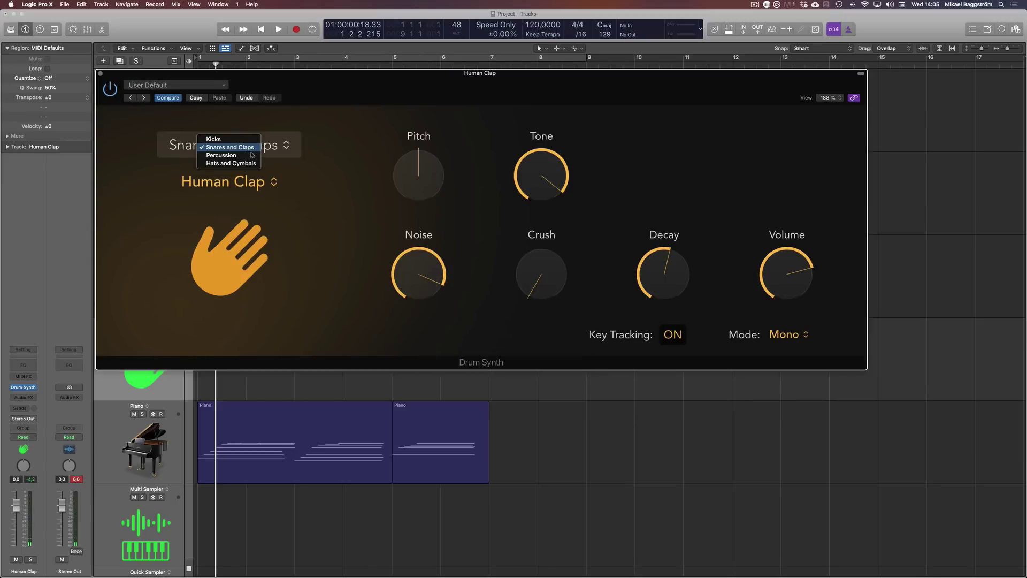
pyautogui.click(252, 155)
pyautogui.click(246, 185)
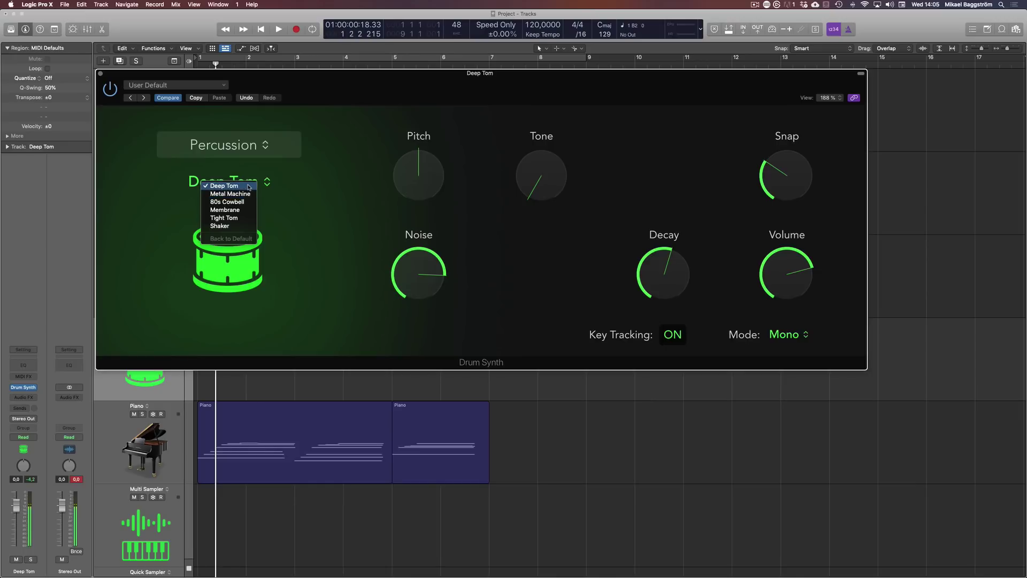
pyautogui.click(235, 209)
# - Try the Tight Tom percussion sound, and select Shaker as the track's sound
pyautogui.click(233, 187)
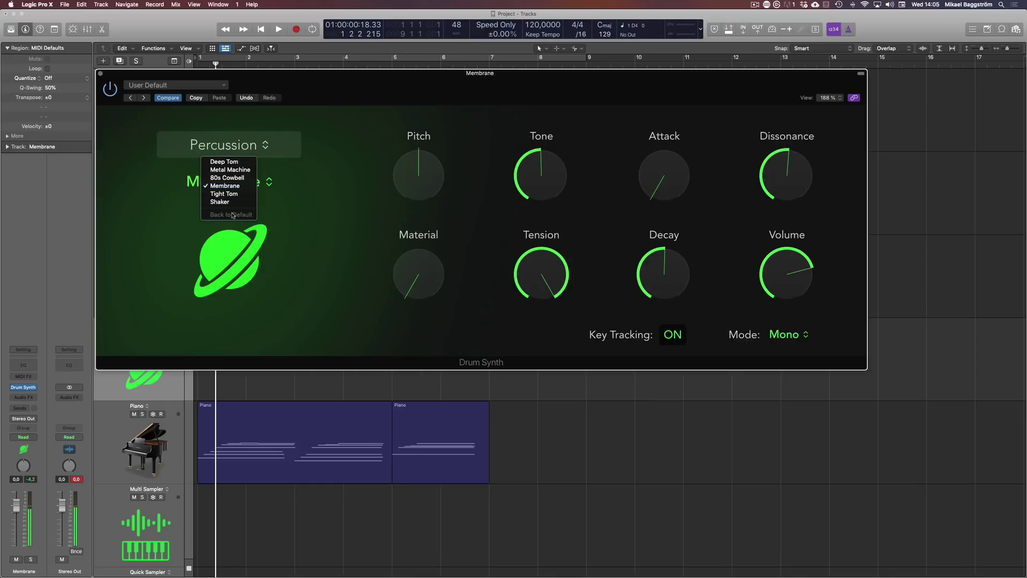
pyautogui.click(224, 194)
pyautogui.press('super+w')
pyautogui.click(244, 184)
pyautogui.click(239, 195)
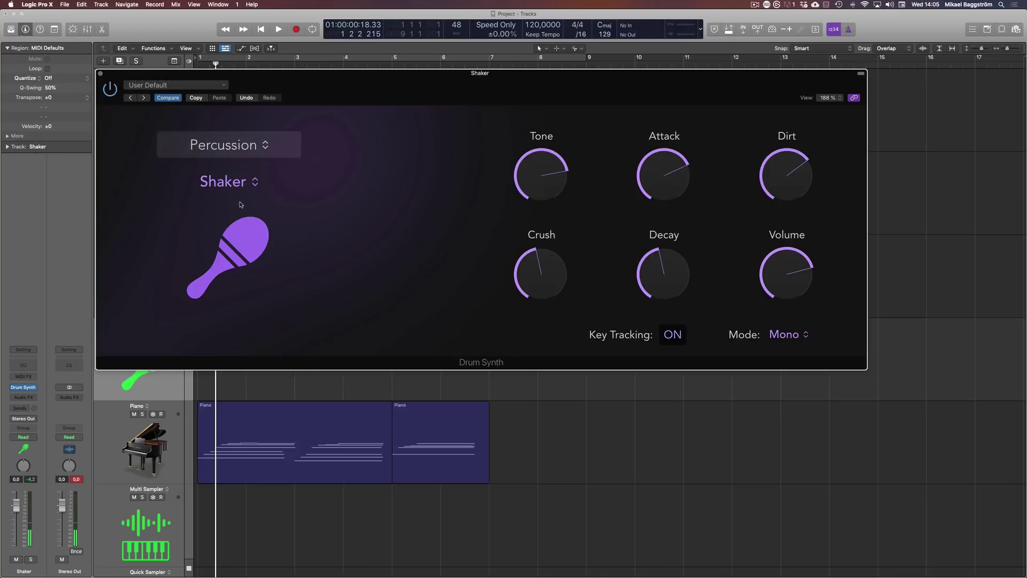
pyautogui.click(245, 183)
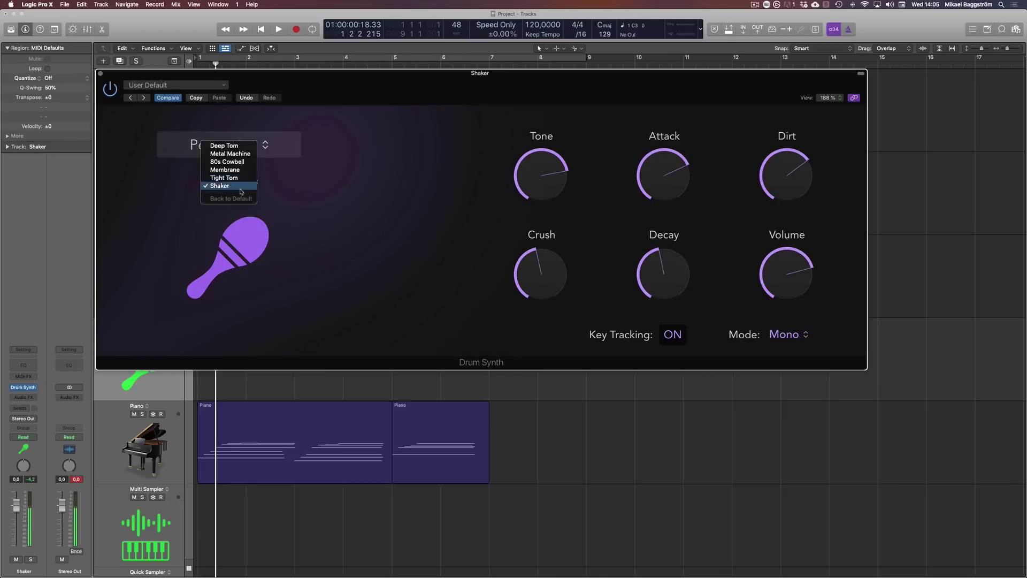
pyautogui.click(351, 190)
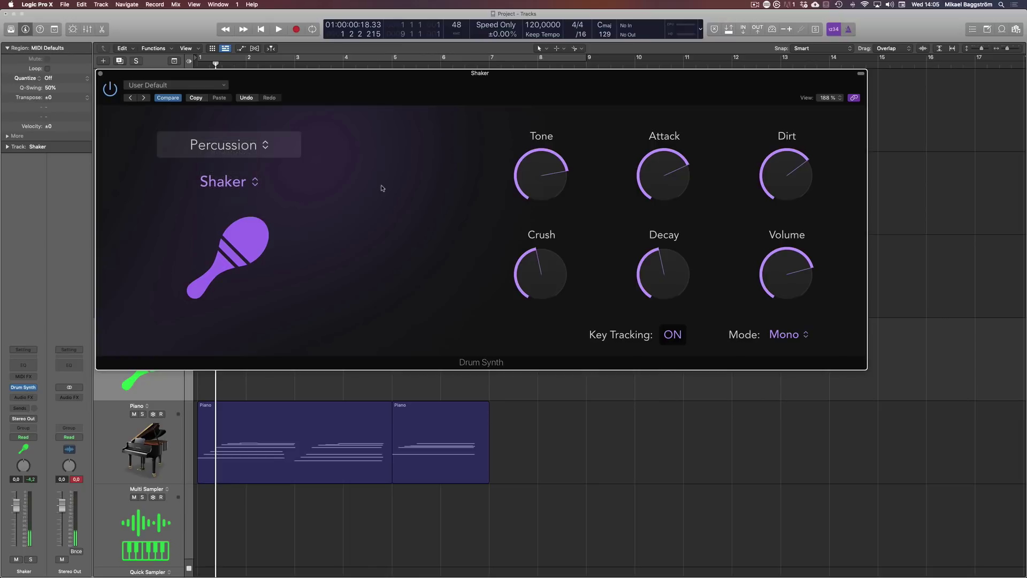
# - Shape the Shaker: lower Tone and Dirt, raise Crush and Decay, and reduce Attack to 47.9 %
pyautogui.press('super+w')
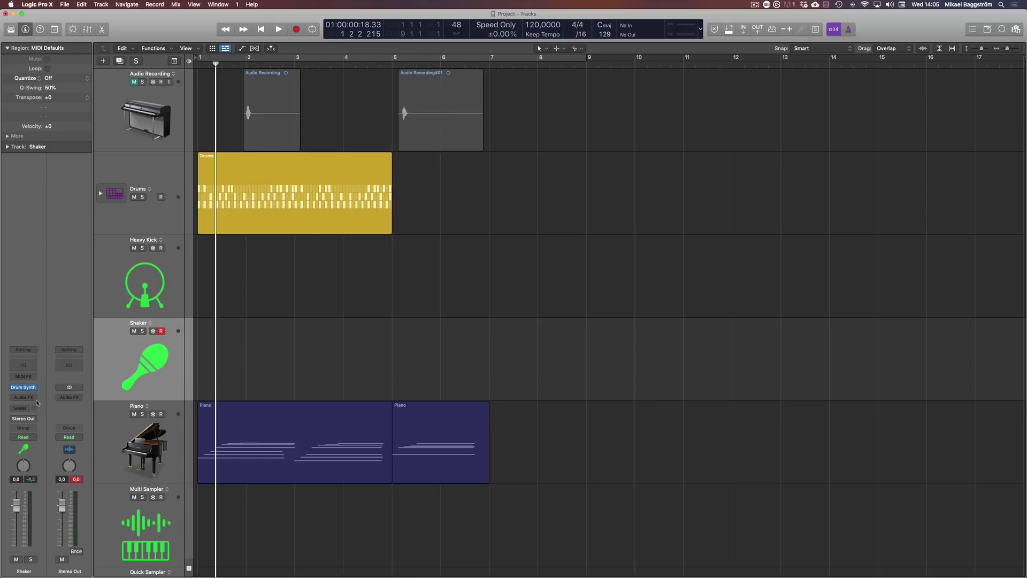
pyautogui.press('v')
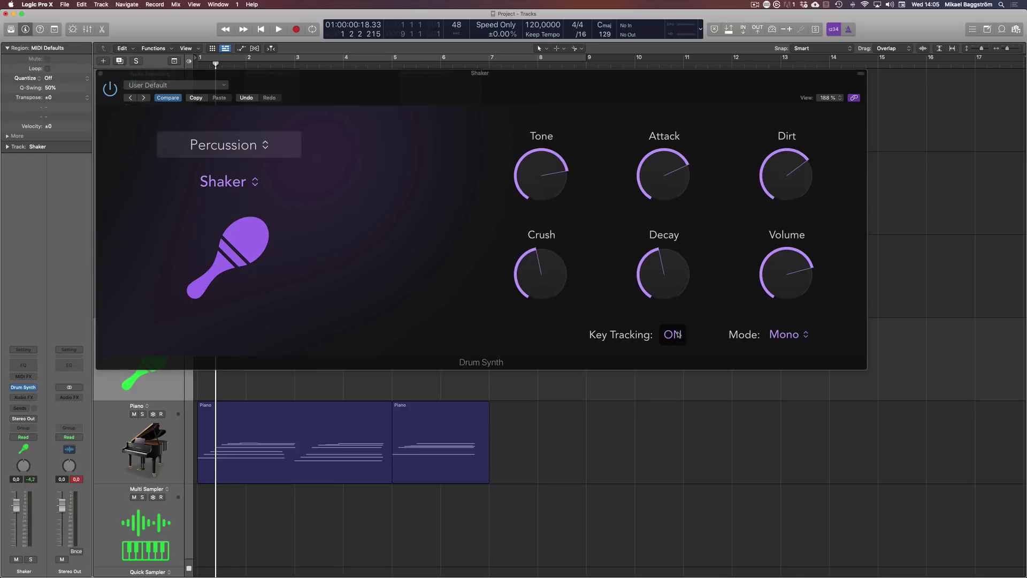
pyautogui.moveTo(542, 172); pyautogui.dragTo(541, 190)
pyautogui.moveTo(545, 281); pyautogui.dragTo(549, 268)
pyautogui.moveTo(671, 280); pyautogui.dragTo(672, 232)
pyautogui.moveTo(797, 178); pyautogui.dragTo(797, 198)
pyautogui.moveTo(673, 169); pyautogui.dragTo(672, 199)
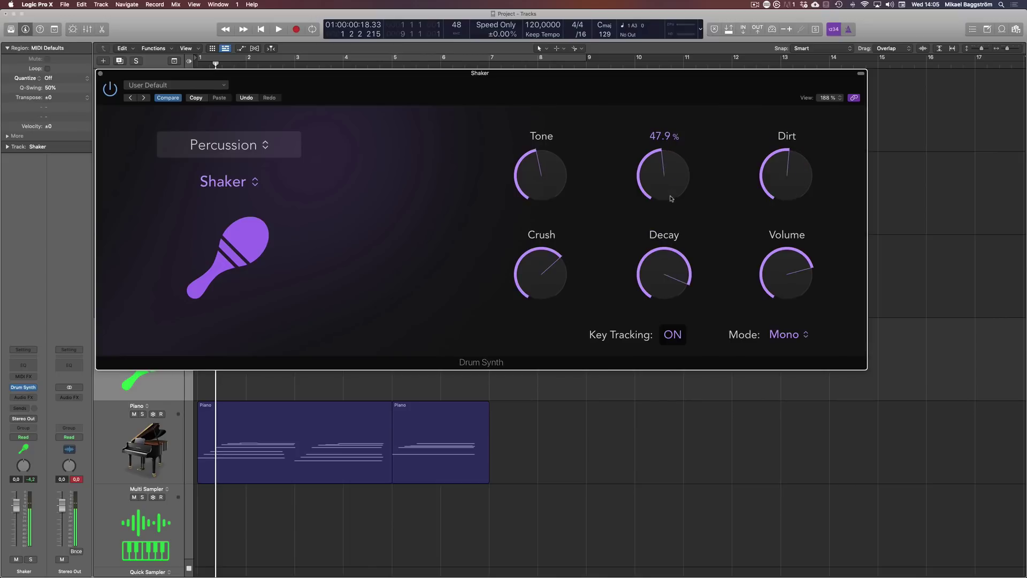
# - Close the Shaker's Drum Synth window and select the Drums track
pyautogui.press('super+w')
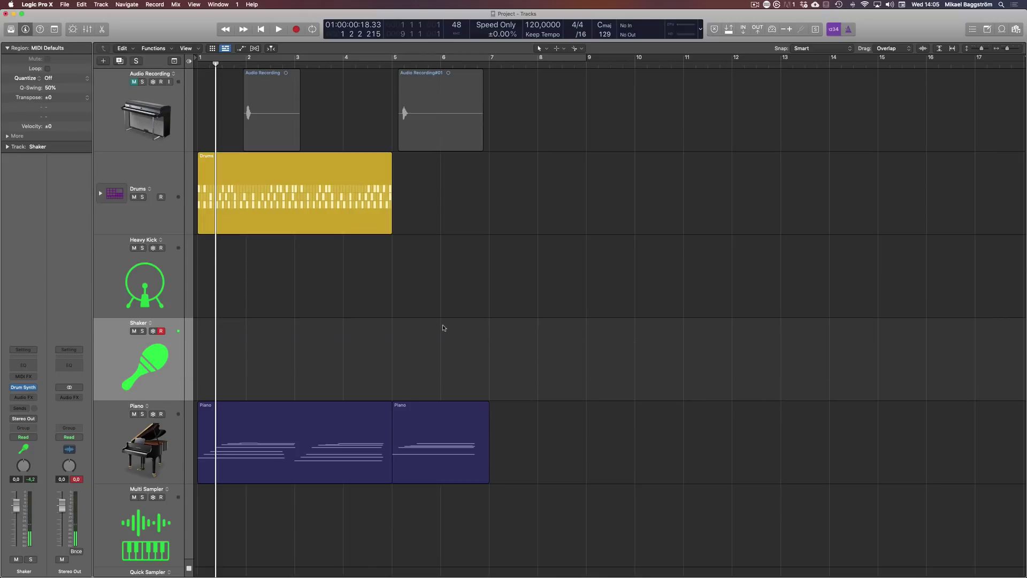
pyautogui.click(167, 279)
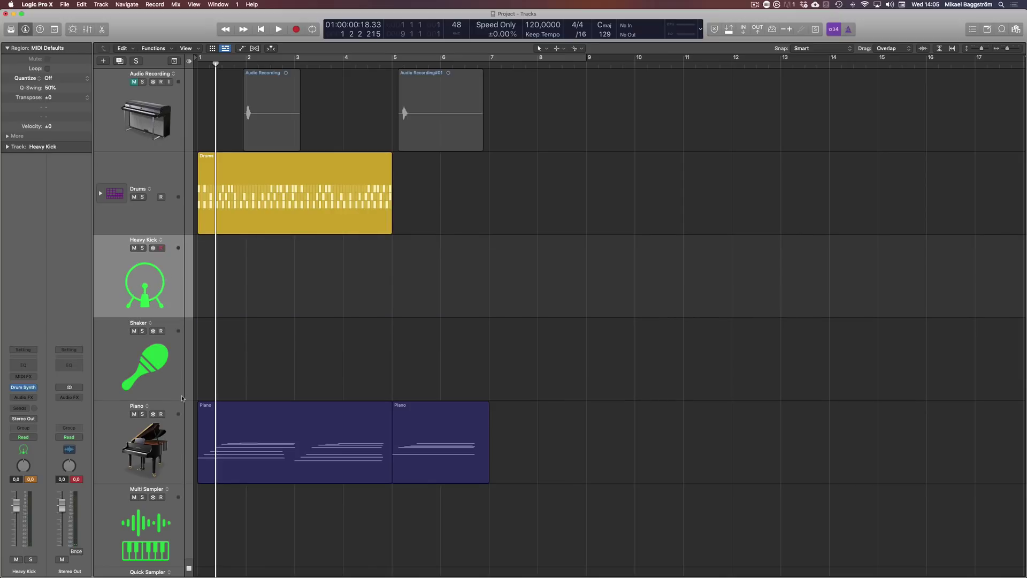
pyautogui.click(172, 170)
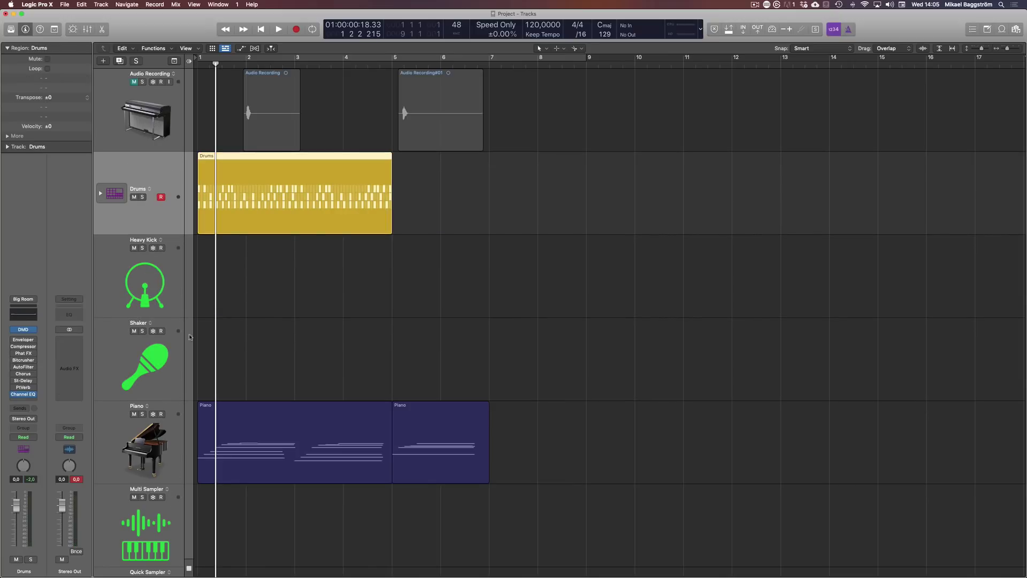
# - Open the Drum Synth of the Heavy Kick track and slightly adjust its Pitch
pyautogui.click(171, 356)
pyautogui.click(170, 290)
pyautogui.click(169, 289)
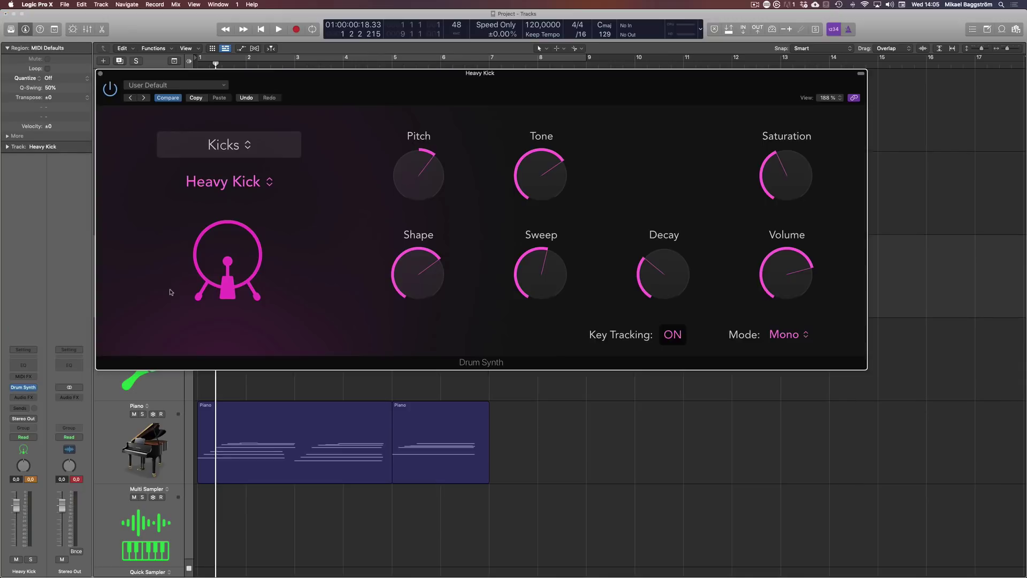
pyautogui.moveTo(428, 174)
pyautogui.mouseDown()
pyautogui.moveTo(428, 185)
pyautogui.moveTo(429, 176)
pyautogui.mouseUp()
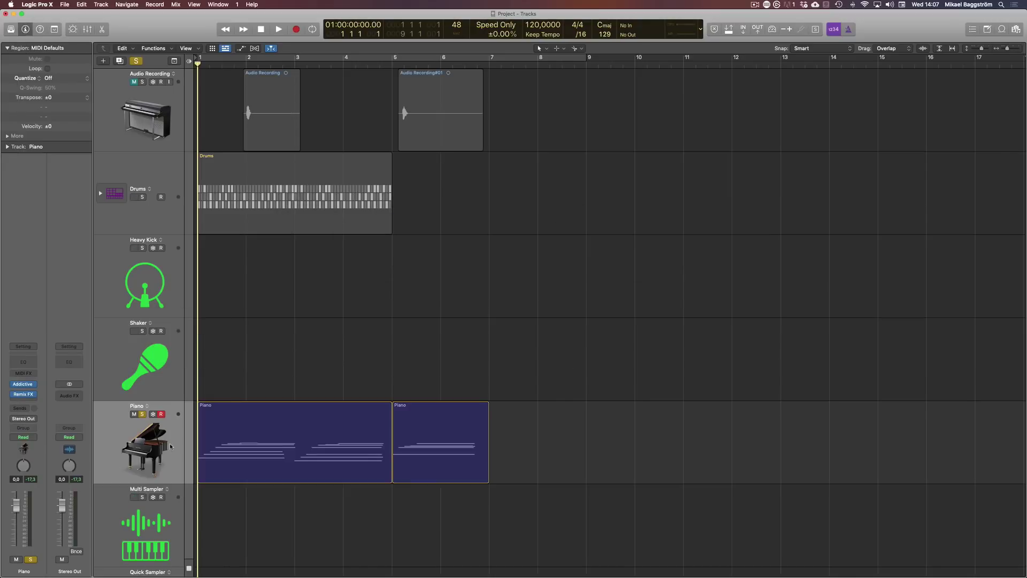
# - Select the Piano track and audition its two soloed regions from the project start
pyautogui.click(170, 446)
pyautogui.press('space')
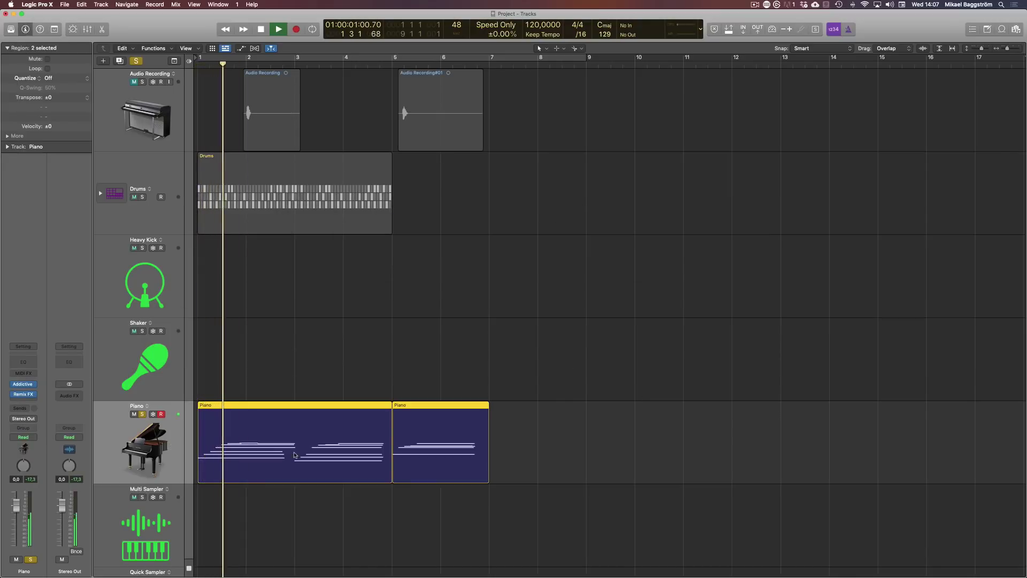
pyautogui.press('space')
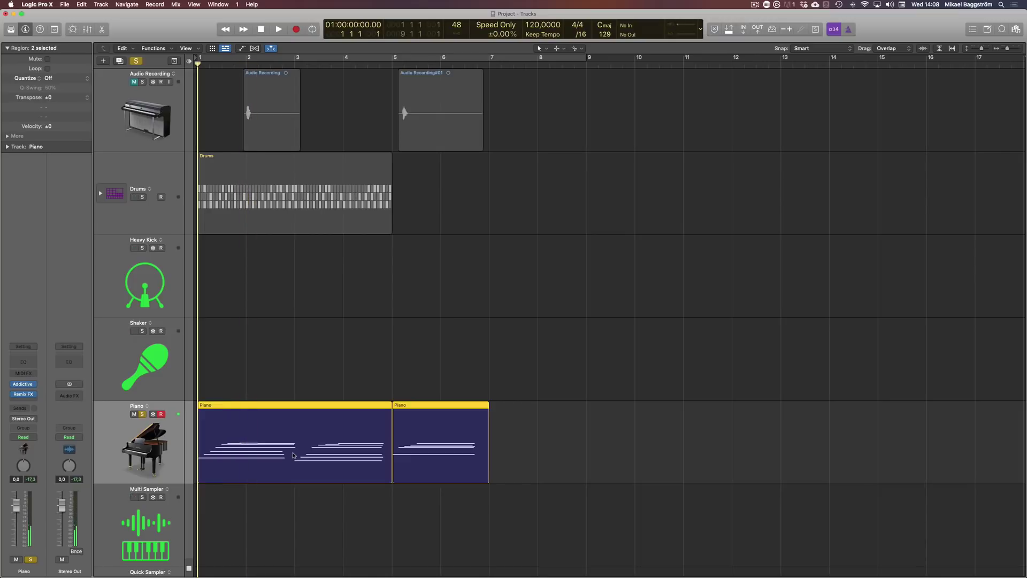
# - Load the Remix FX multi-effect in the Piano track's audio effect slot and reposition its window
pyautogui.click(35, 397)
pyautogui.moveTo(64, 572)
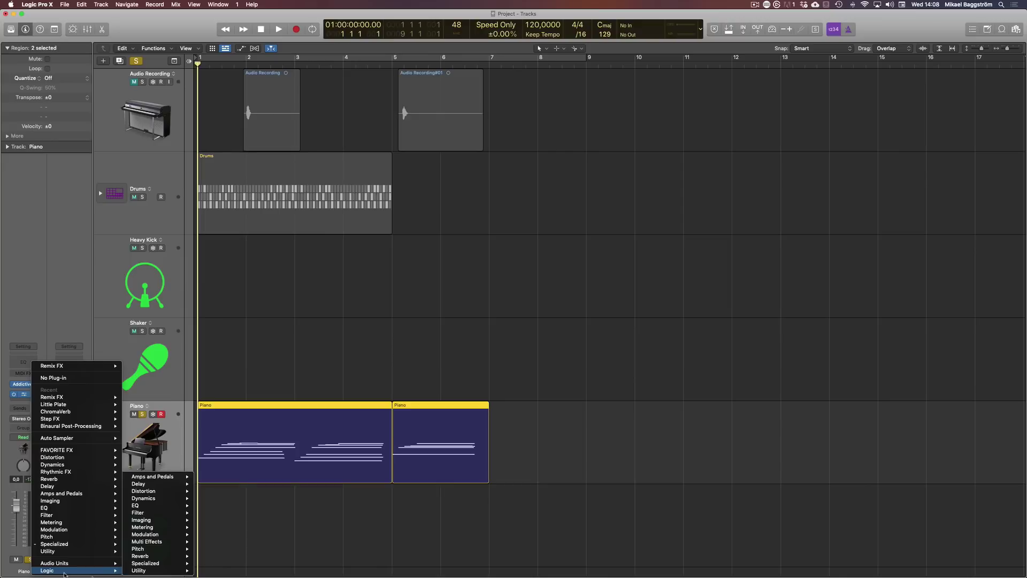
pyautogui.moveTo(146, 558)
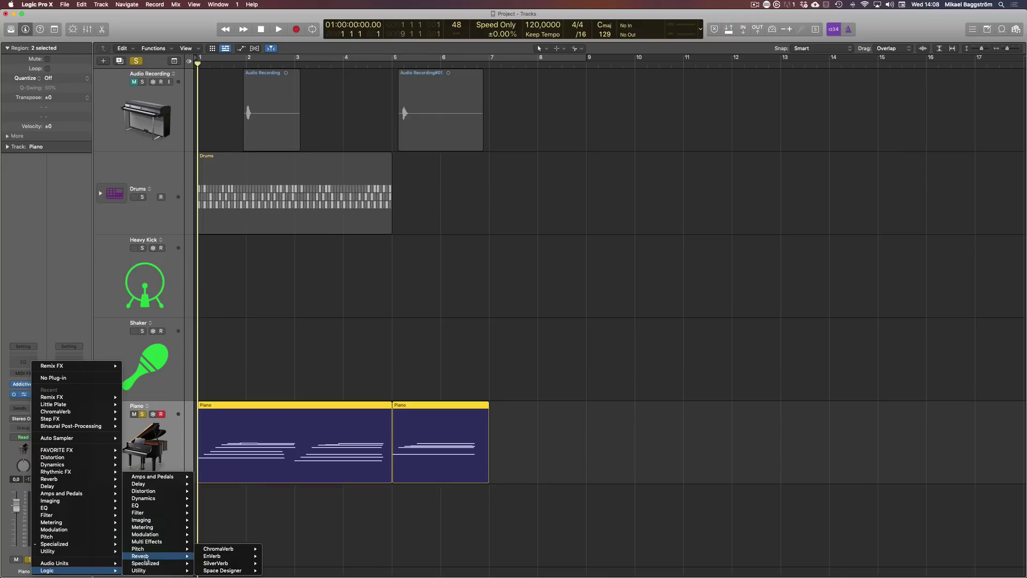
pyautogui.moveTo(224, 550)
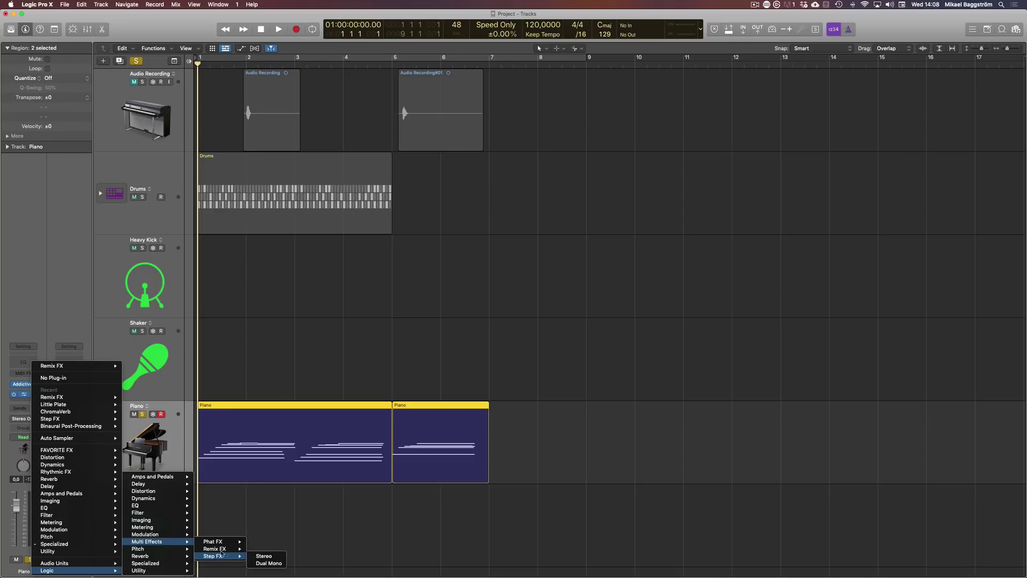
pyautogui.click(264, 549)
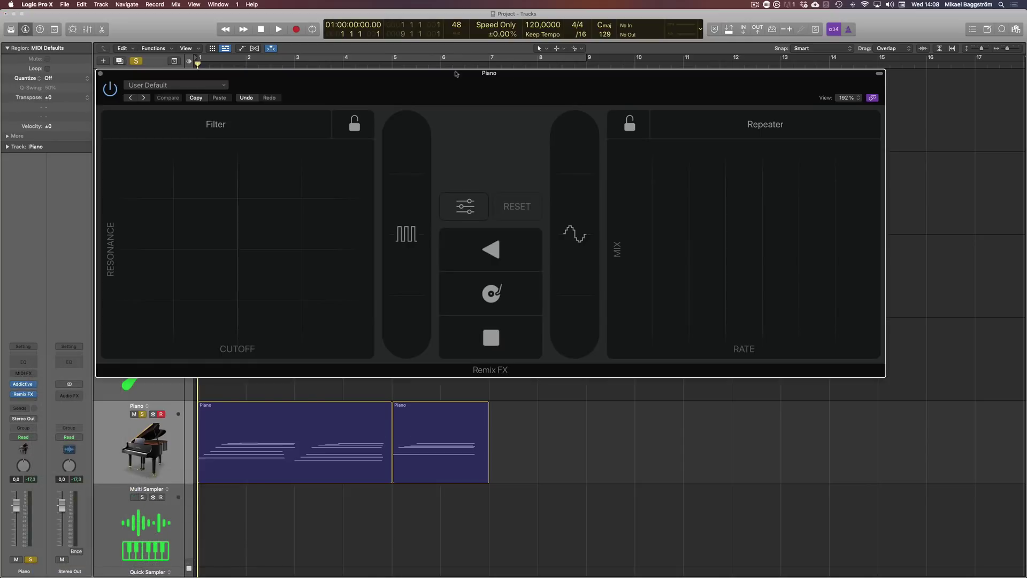
pyautogui.moveTo(455, 74); pyautogui.dragTo(429, 97)
# - Audition the Piano with the Remix FX controls untouched, return to the project start and reposition the effect window
pyautogui.press('space')
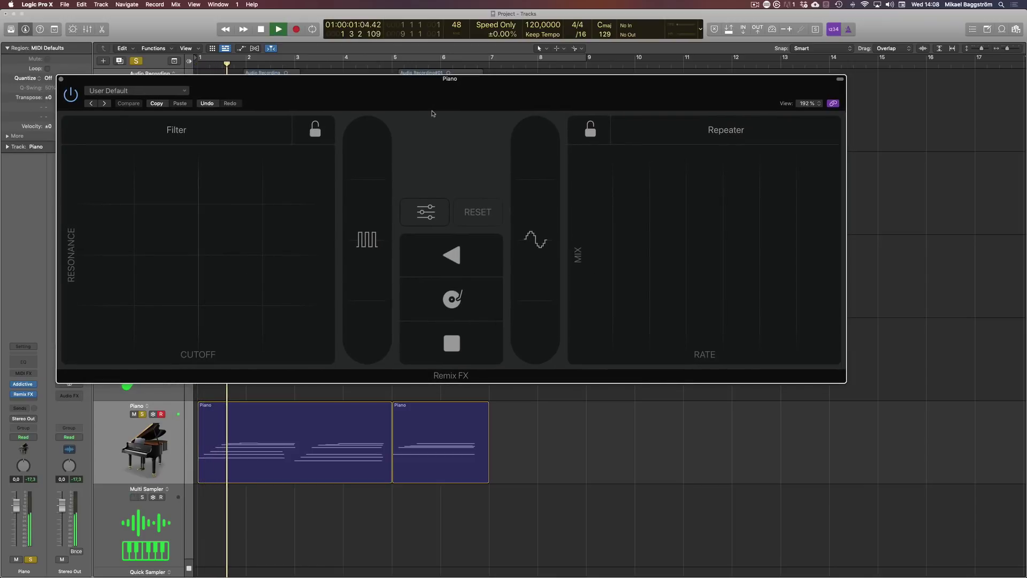
pyautogui.press('space')
pyautogui.press('Return')
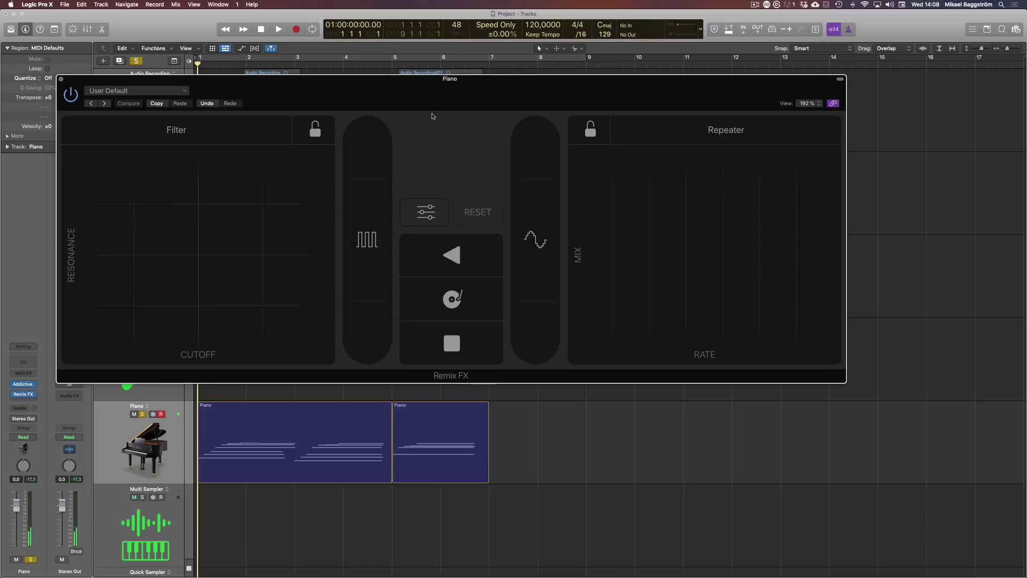
pyautogui.moveTo(431, 81); pyautogui.dragTo(428, 90)
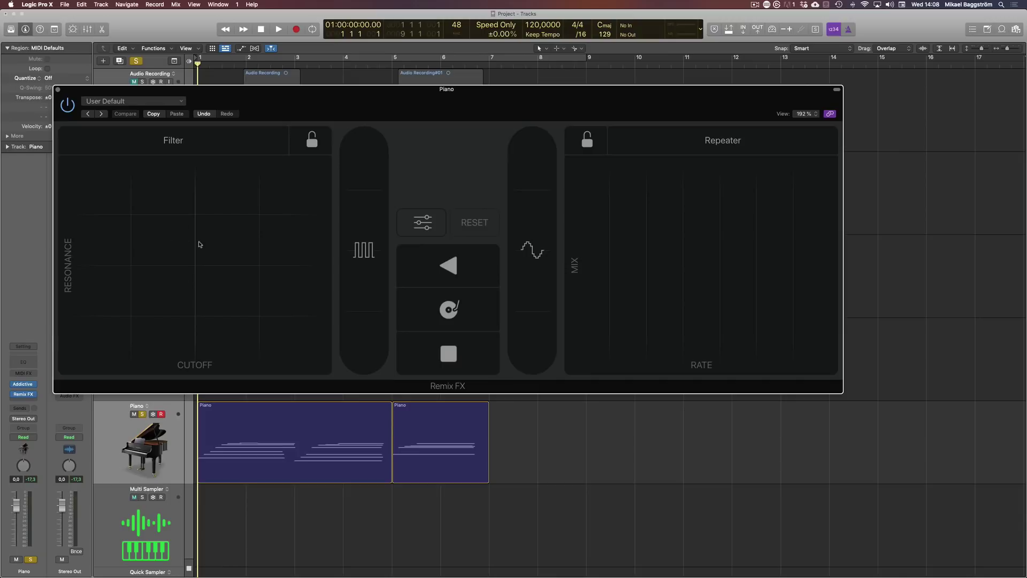
pyautogui.moveTo(376, 102); pyautogui.dragTo(367, 86)
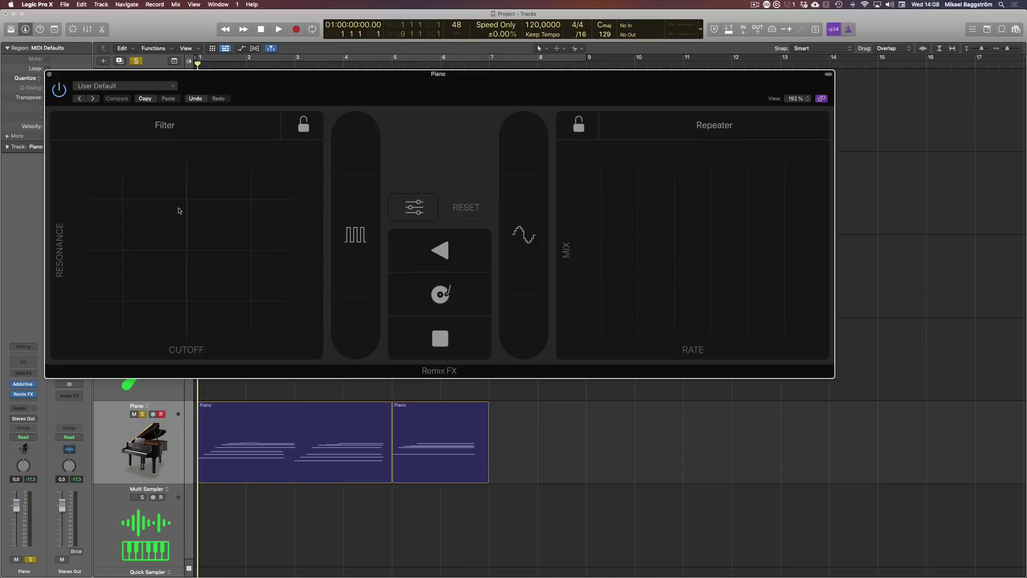
# - Play the Piano while sweeping cutoff and resonance across the Filter pad, and return to the project start
pyautogui.press('space')
pyautogui.moveTo(120, 308); pyautogui.dragTo(209, 230)
pyautogui.moveTo(147, 221); pyautogui.dragTo(209, 239)
pyautogui.press('space')
pyautogui.press('Return')
# - View the Filter pad's effect choices and assign Reverb to the Repeater pad
pyautogui.click(165, 126)
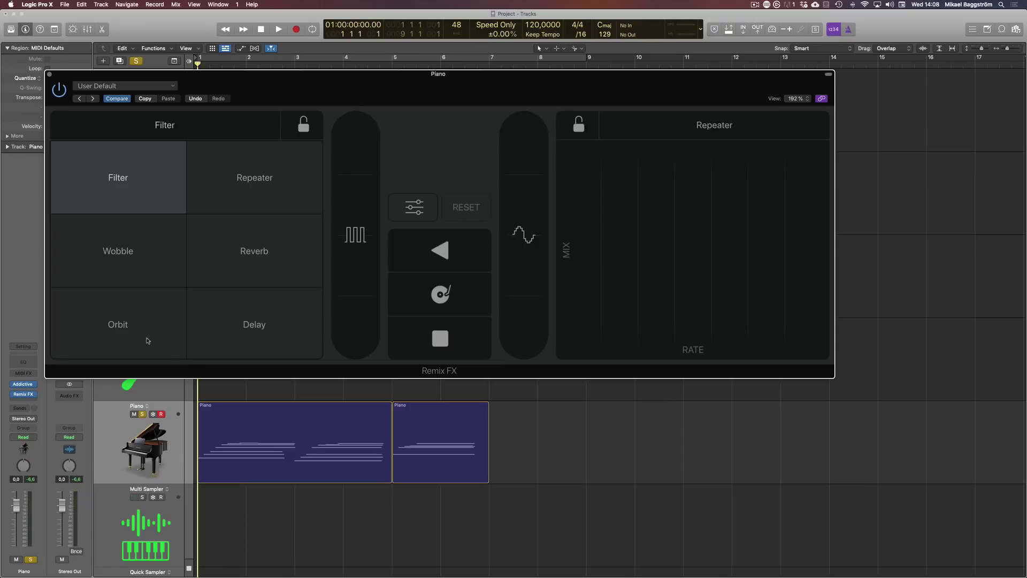
pyautogui.click(183, 123)
pyautogui.click(727, 133)
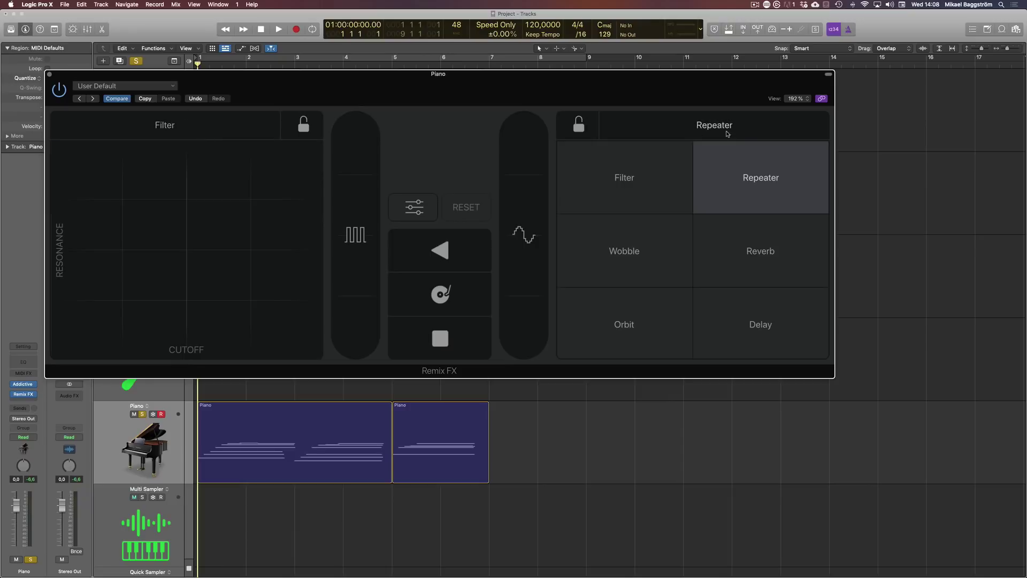
pyautogui.click(716, 243)
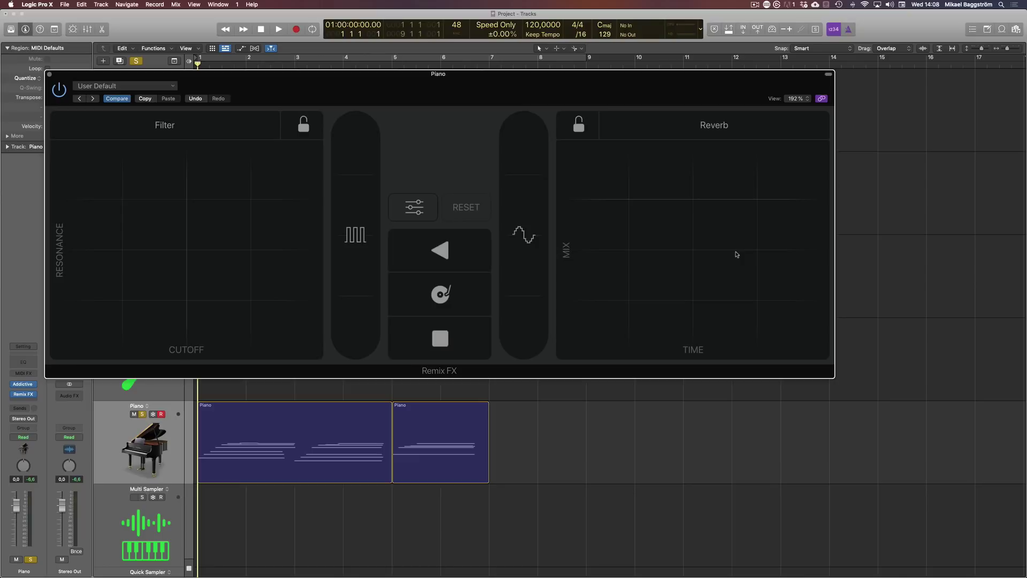
# - Play the Piano while sweeping mix and time on the Reverb pad, and return to the project start
pyautogui.press('space')
pyautogui.moveTo(613, 316); pyautogui.dragTo(659, 293)
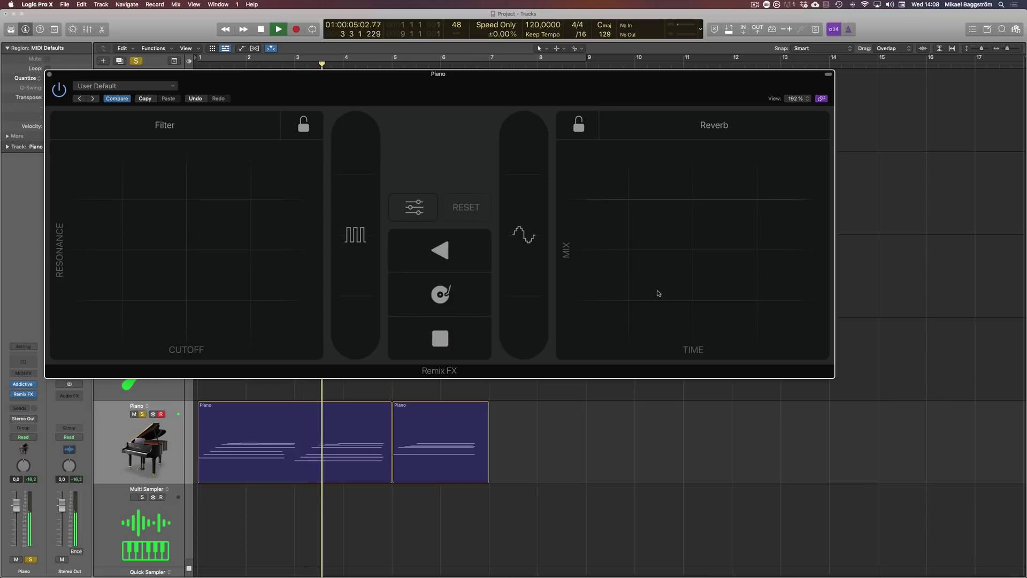
pyautogui.press('space')
pyautogui.press('Return')
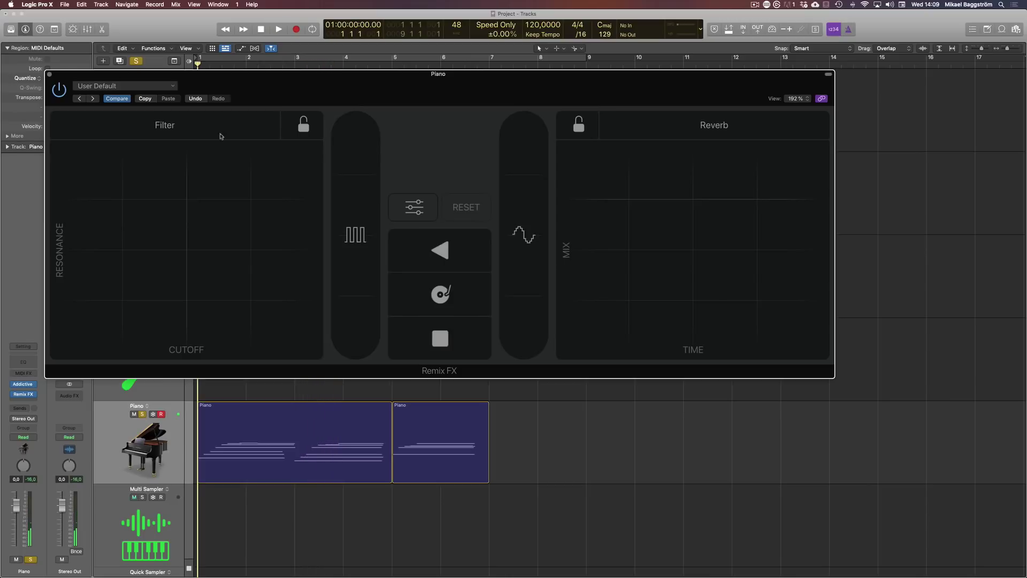
# - Lock the Filter pad, sweep its low-cutoff area during playback, and unlock the pad again
pyautogui.click(303, 129)
pyautogui.press('space')
pyautogui.moveTo(104, 338); pyautogui.dragTo(133, 301)
pyautogui.click(304, 125)
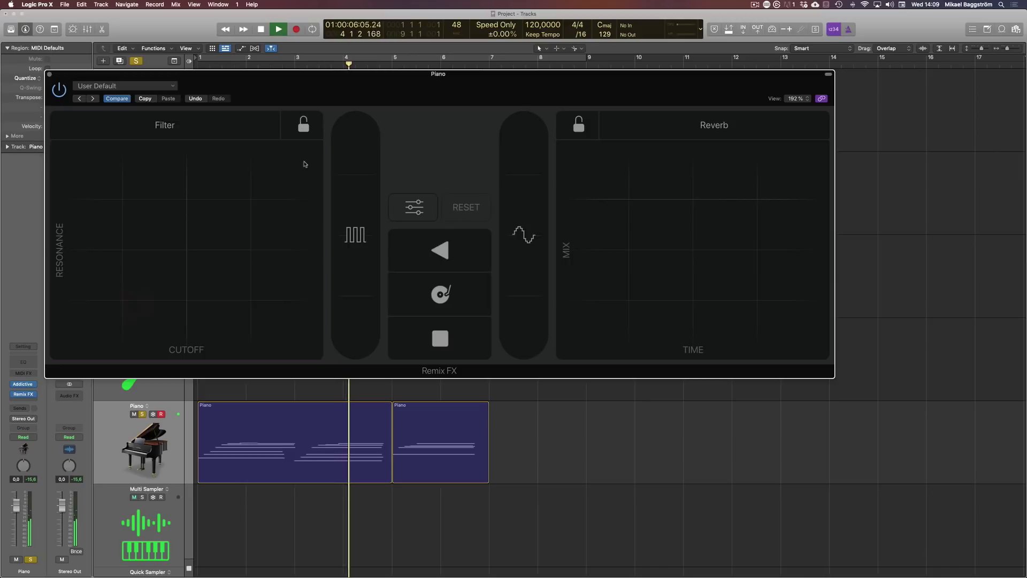
pyautogui.press('space')
# - Audition the unlocked Filter pad by sweeping from low to high cutoff during playback
pyautogui.press('space')
pyautogui.moveTo(129, 300); pyautogui.dragTo(235, 230)
pyautogui.press('space')
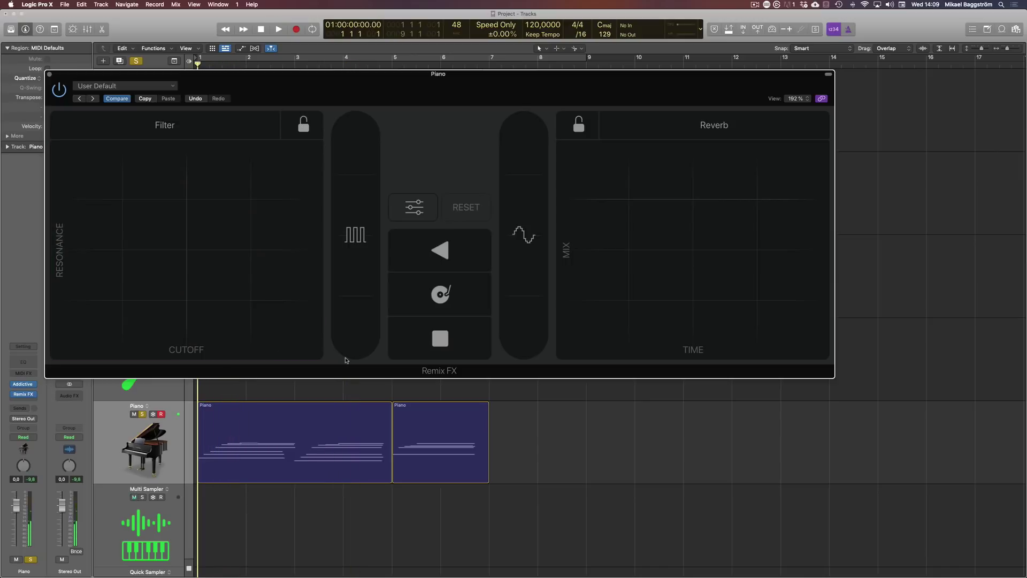
# - Move the Remix FX window and audition the Gater strip with an upward sweep during playback
pyautogui.moveTo(477, 97); pyautogui.dragTo(454, 95)
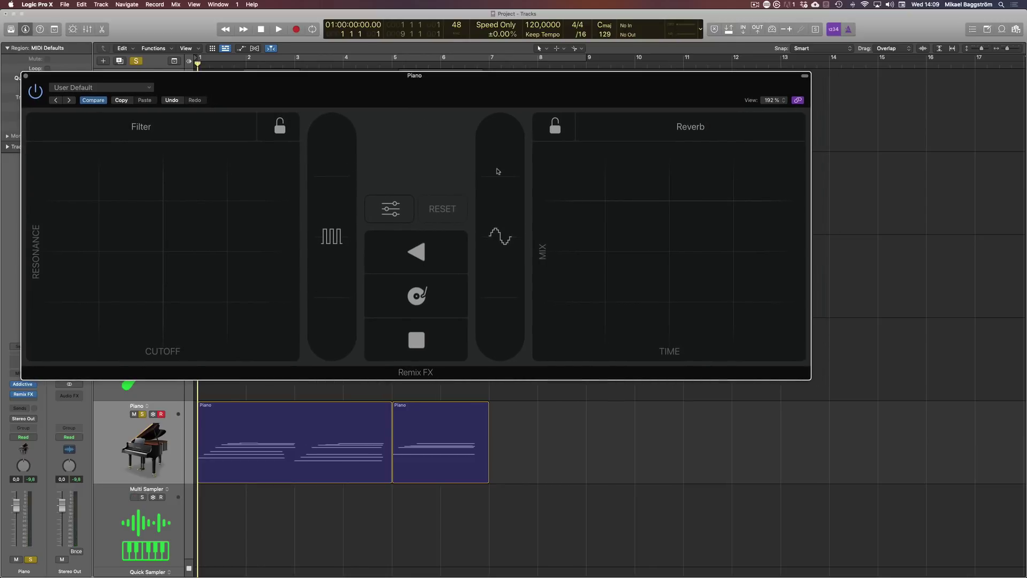
pyautogui.press('space')
pyautogui.moveTo(332, 294); pyautogui.dragTo(345, 237)
pyautogui.press('space')
pyautogui.press('Return')
# - Audition the Downsampler strip with an upward sweep during playback, and return to the project start
pyautogui.press('space')
pyautogui.moveTo(501, 291); pyautogui.dragTo(506, 150)
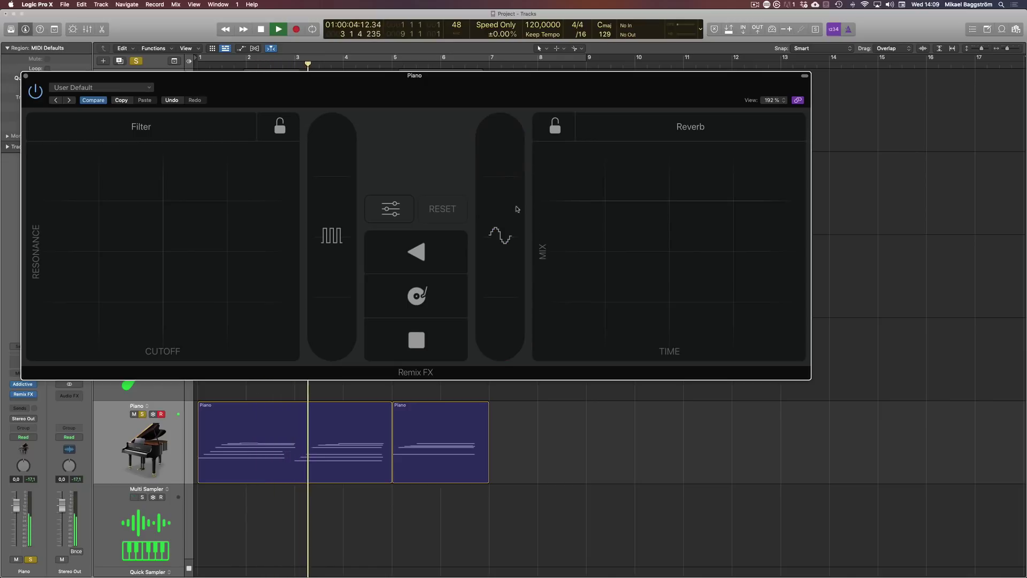
pyautogui.press('space')
pyautogui.press('Return')
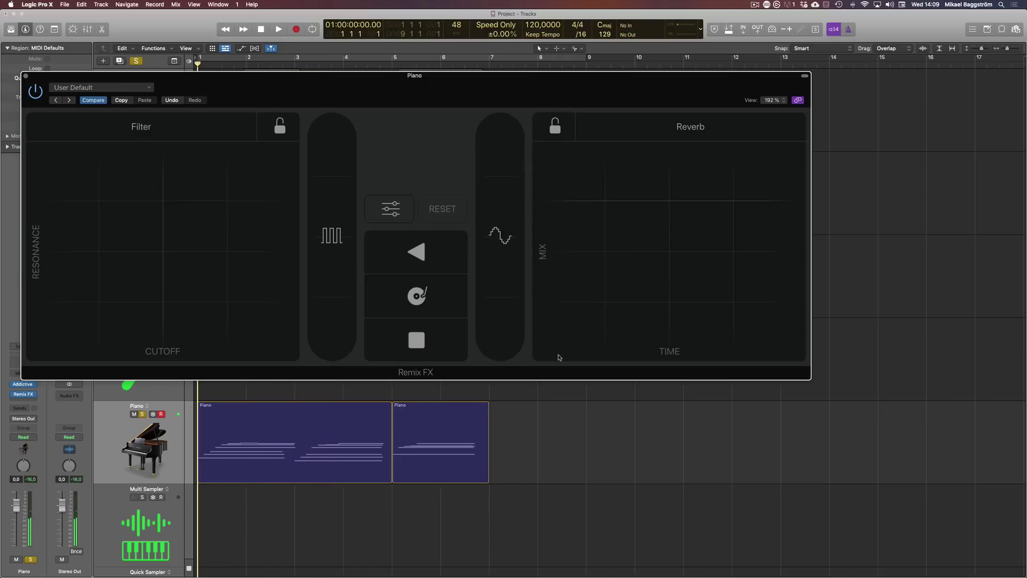
# - Show the extra Remix FX settings, set the Reverse Time to 1/16 and briefly play the Piano
pyautogui.click(396, 213)
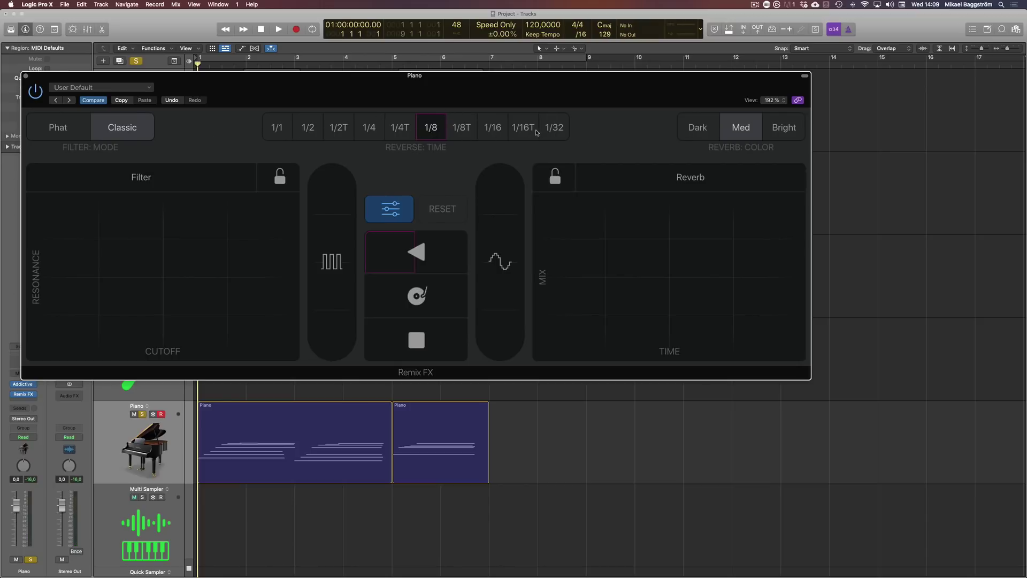
pyautogui.click(491, 129)
pyautogui.press('space')
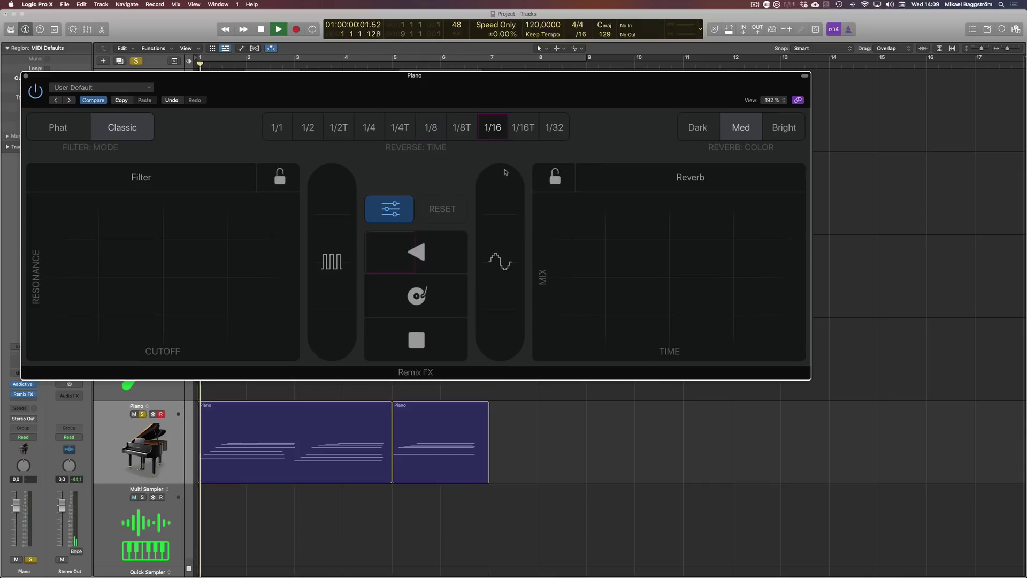
pyautogui.press('Return')
# - Play the Piano while sweeping the Downsampler strip downward and the Gater strip upward
pyautogui.press('space')
pyautogui.moveTo(513, 241); pyautogui.dragTo(512, 292)
pyautogui.moveTo(336, 268); pyautogui.dragTo(347, 201)
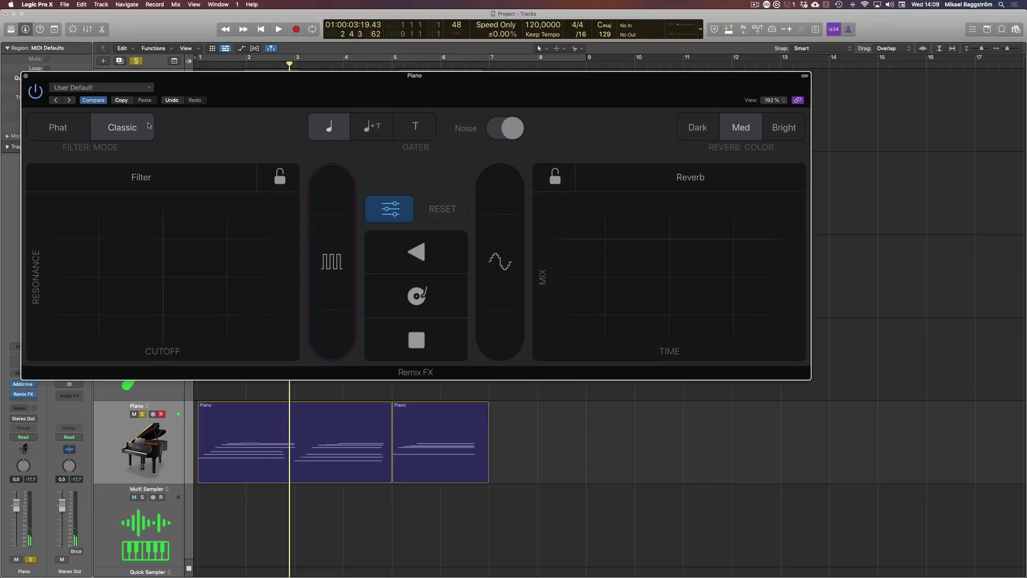
# - Switch the Filter Mode to Phat and back to Classic, and hide the extra Remix FX settings
pyautogui.click(80, 129)
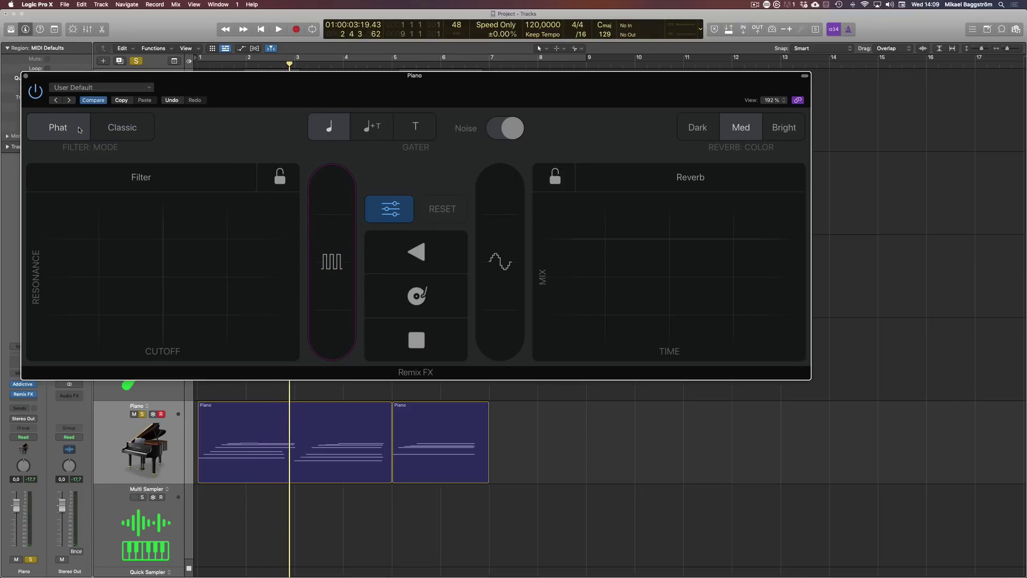
pyautogui.click(122, 129)
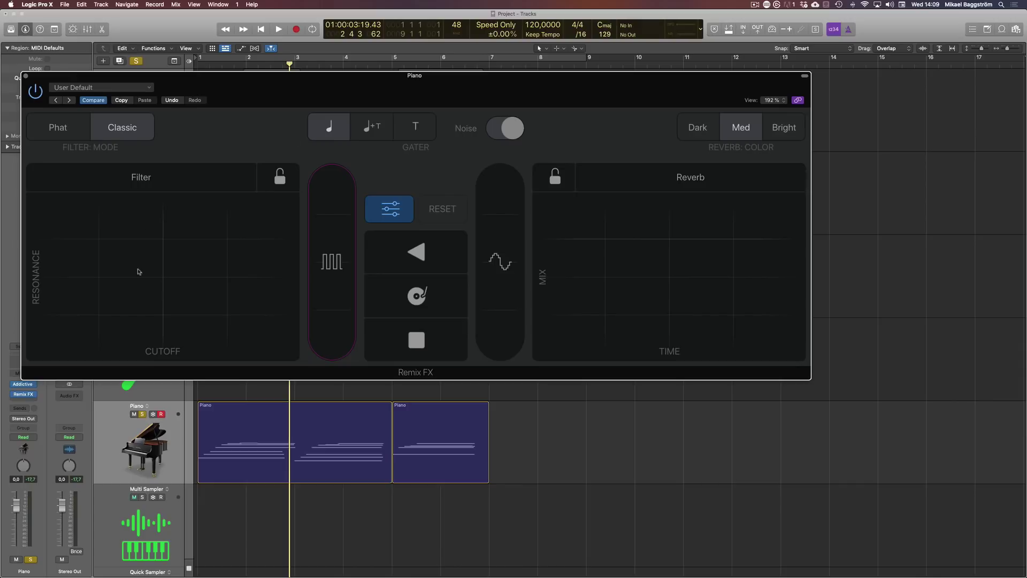
pyautogui.click(393, 209)
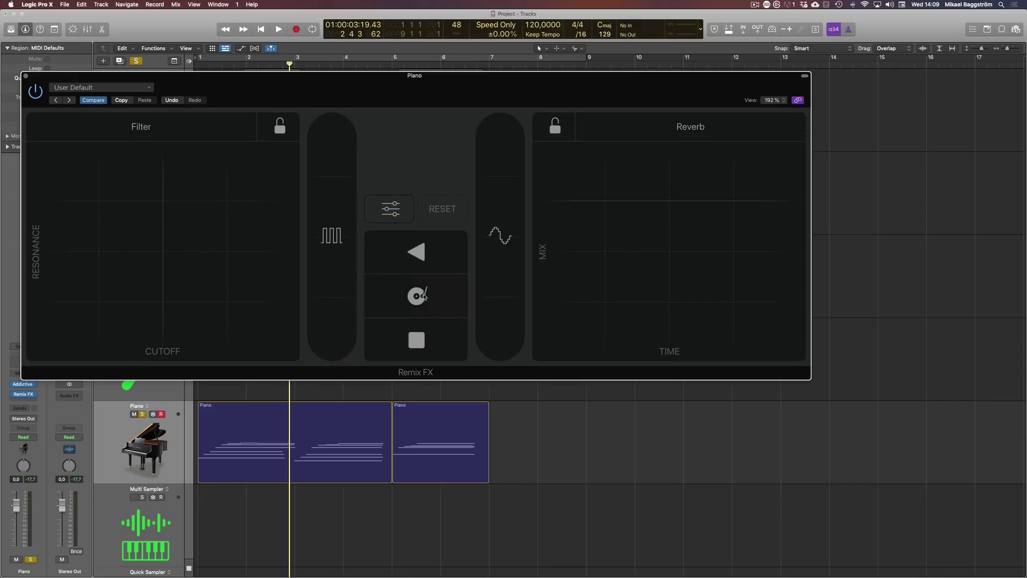
# - Try the turntable scratch effect by swiping across its control, and stop playback
pyautogui.click(376, 298)
pyautogui.moveTo(377, 298); pyautogui.dragTo(452, 304)
pyautogui.press('space')
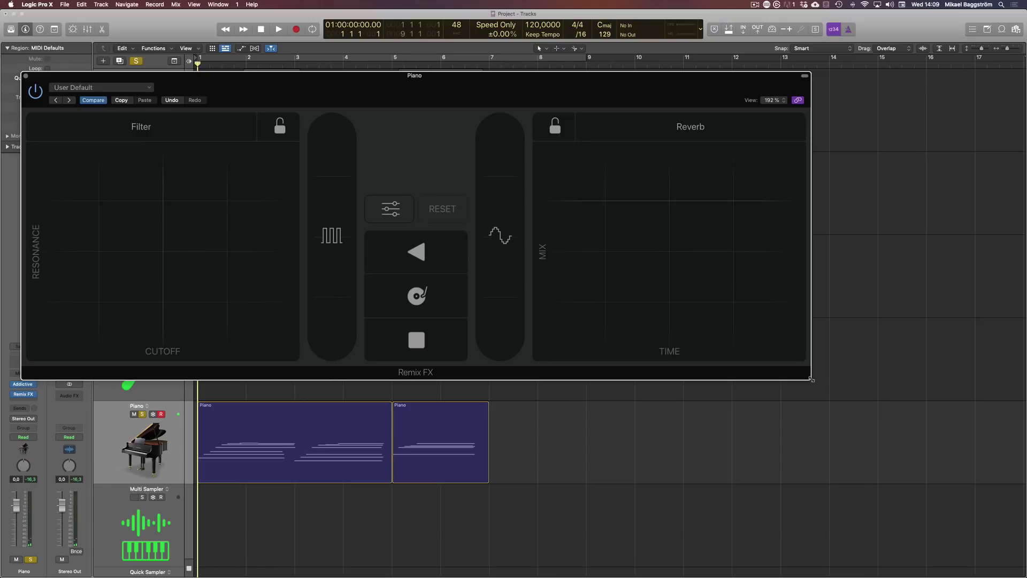
# - Enlarge the Remix FX window to 200 % and reposition it over the arrangement
pyautogui.moveTo(836, 398); pyautogui.dragTo(940, 439)
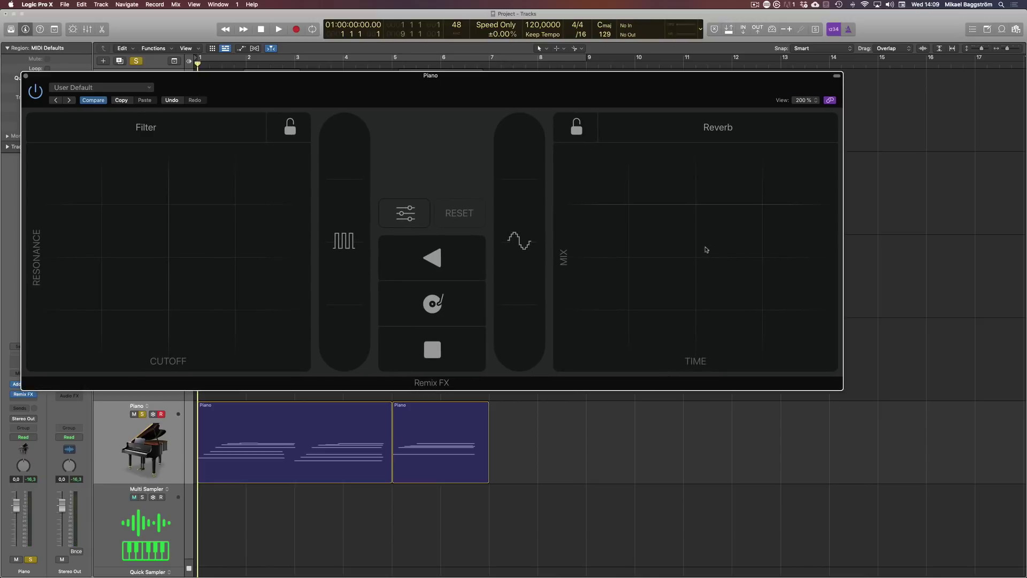
pyautogui.moveTo(570, 94); pyautogui.dragTo(574, 109)
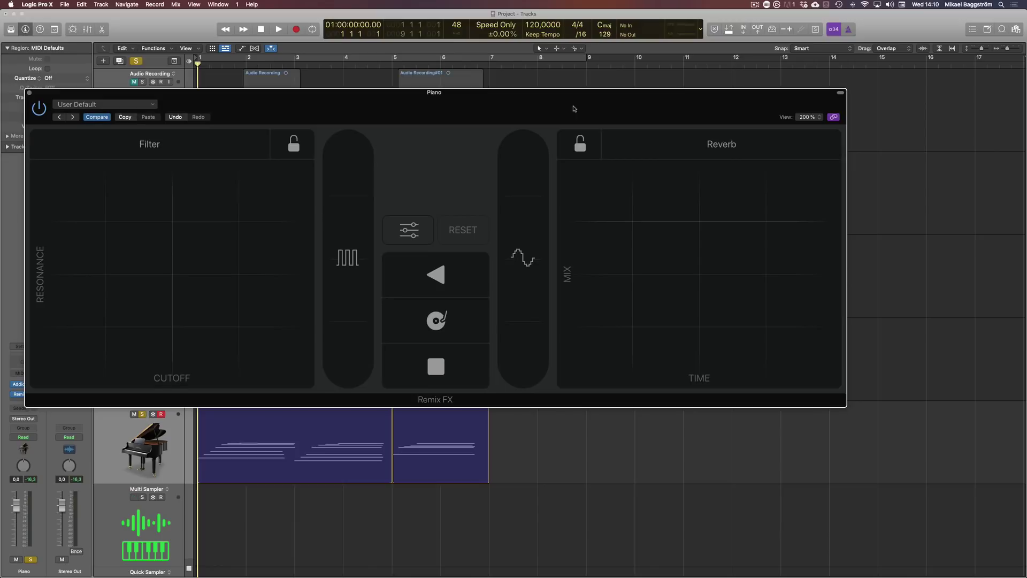
pyautogui.moveTo(574, 108); pyautogui.dragTo(558, 98)
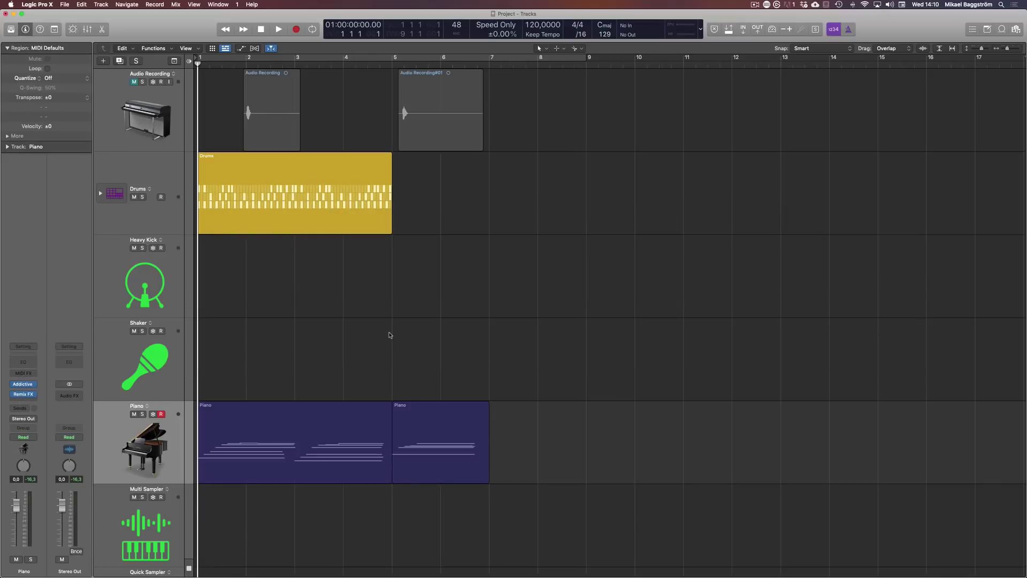
# - Select the Multi Sampler and Quick Sampler tracks in turn, ending on the Drums track
pyautogui.scroll(-3, 389, 330)
pyautogui.click(159, 425)
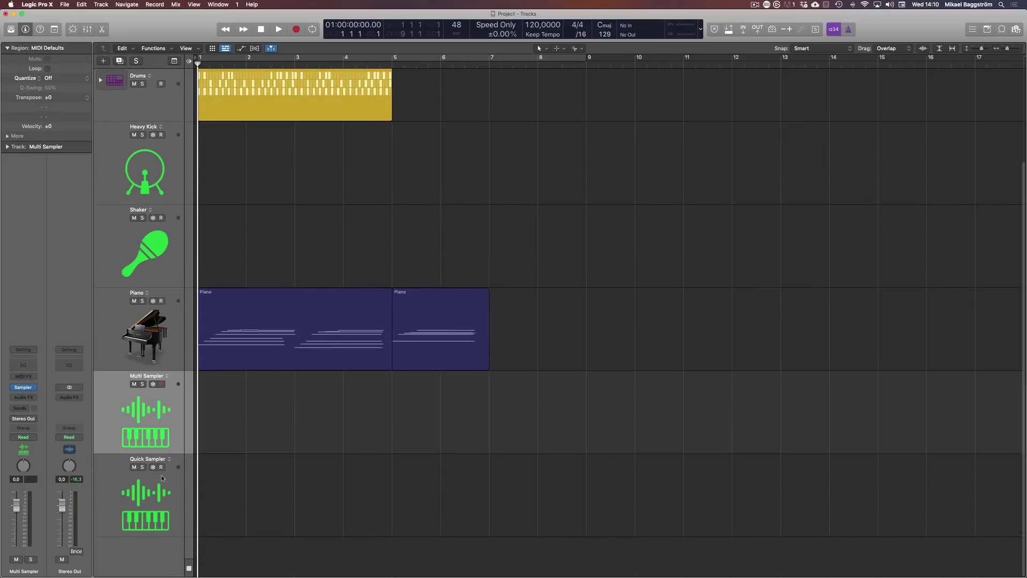
pyautogui.click(166, 492)
pyautogui.scroll(3, 216, 197)
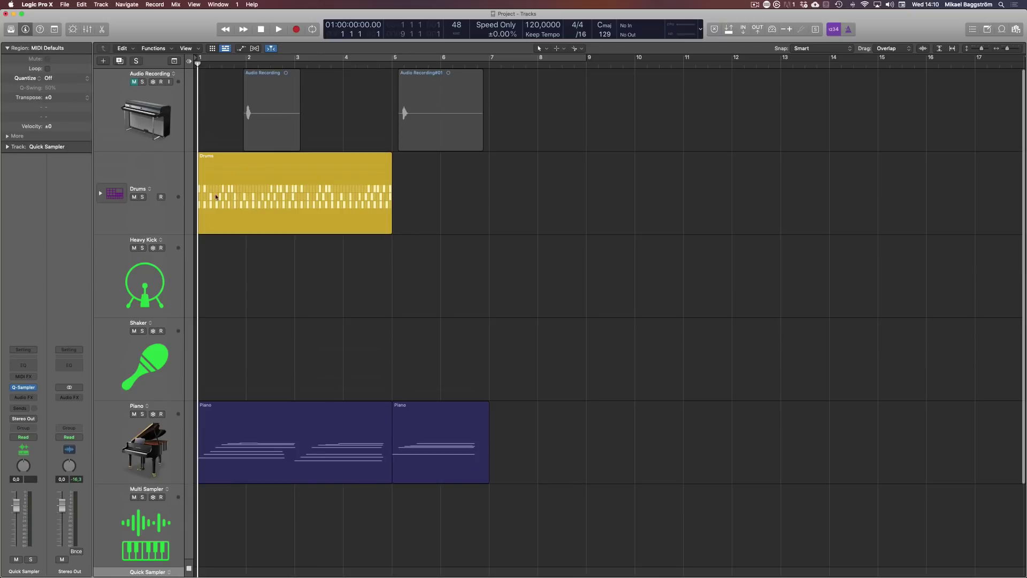
pyautogui.click(154, 170)
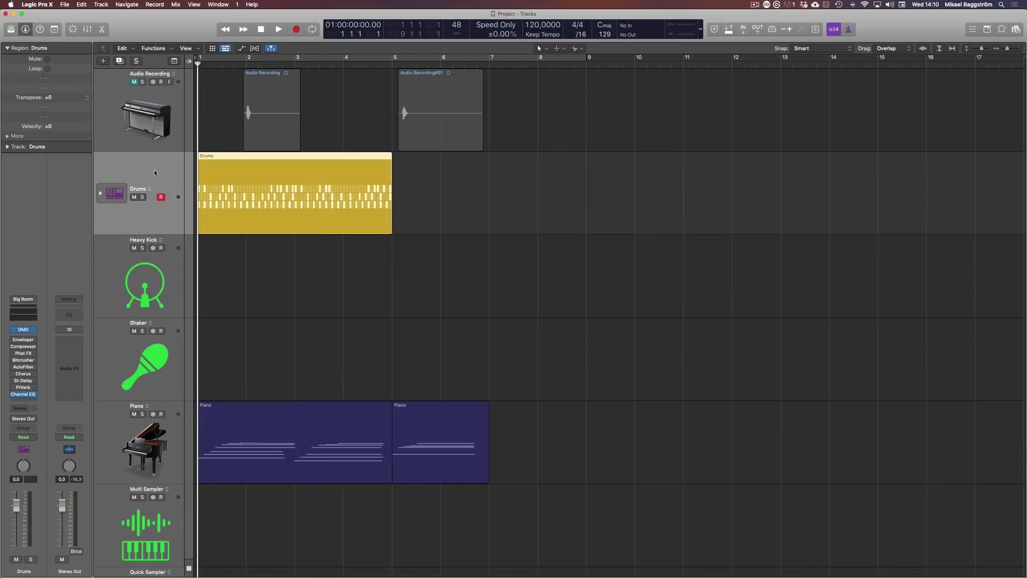
# - View the Heavy Kick track's Drum Synth plug-in and the Apple Loops browser in turn, hiding each again
pyautogui.click(174, 302)
pyautogui.press('v')
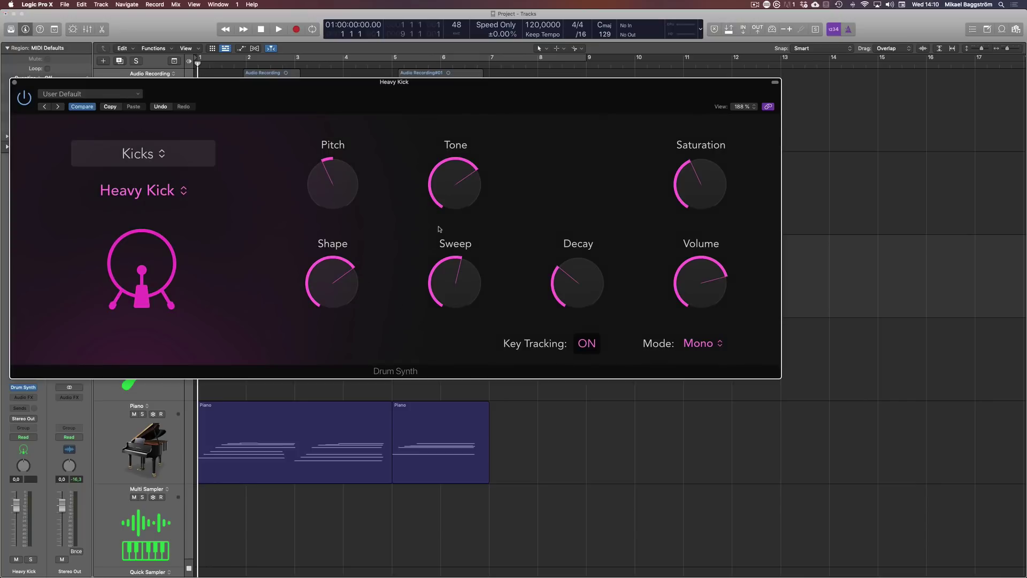
pyautogui.press('v')
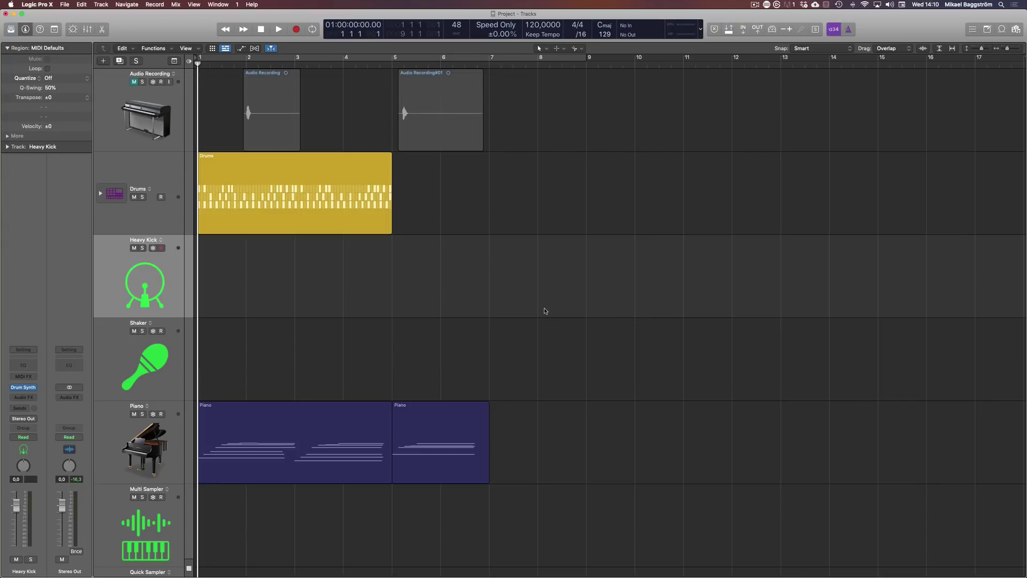
pyautogui.press('o')
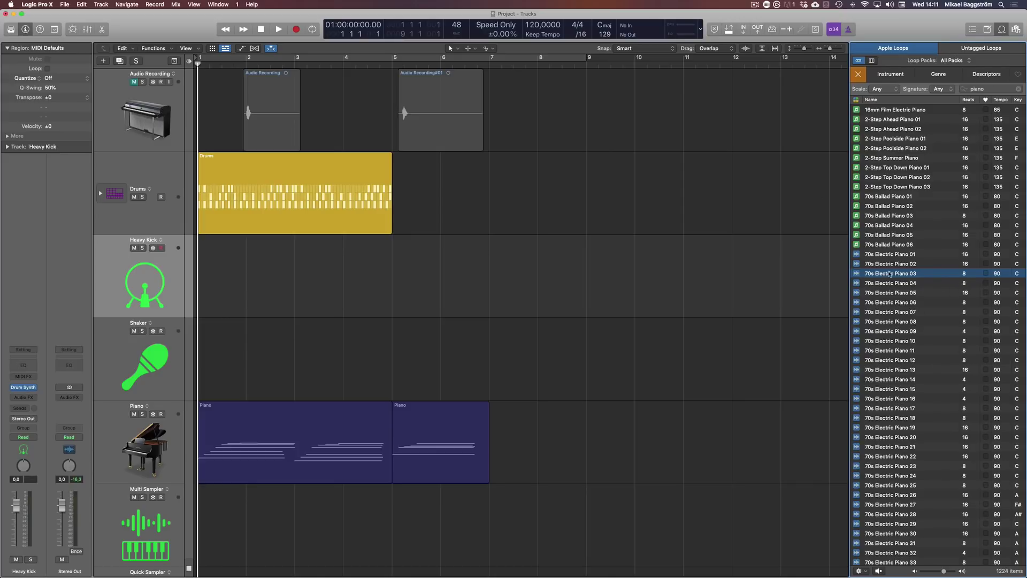
pyautogui.press('o')
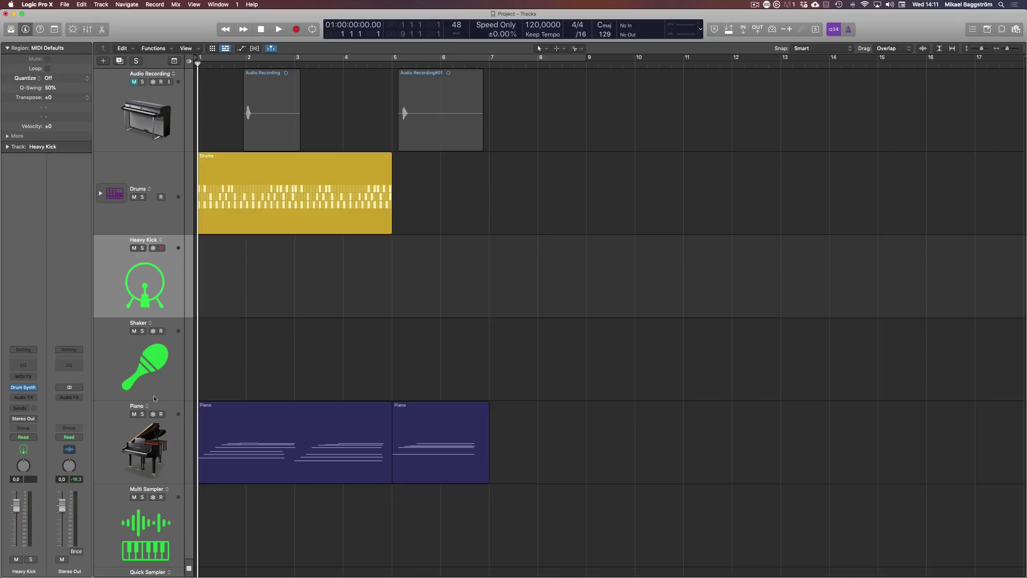
# - Show the sound Library, view it for the Shaker, Drums and Multi Sampler tracks, and hide it again
pyautogui.click(158, 445)
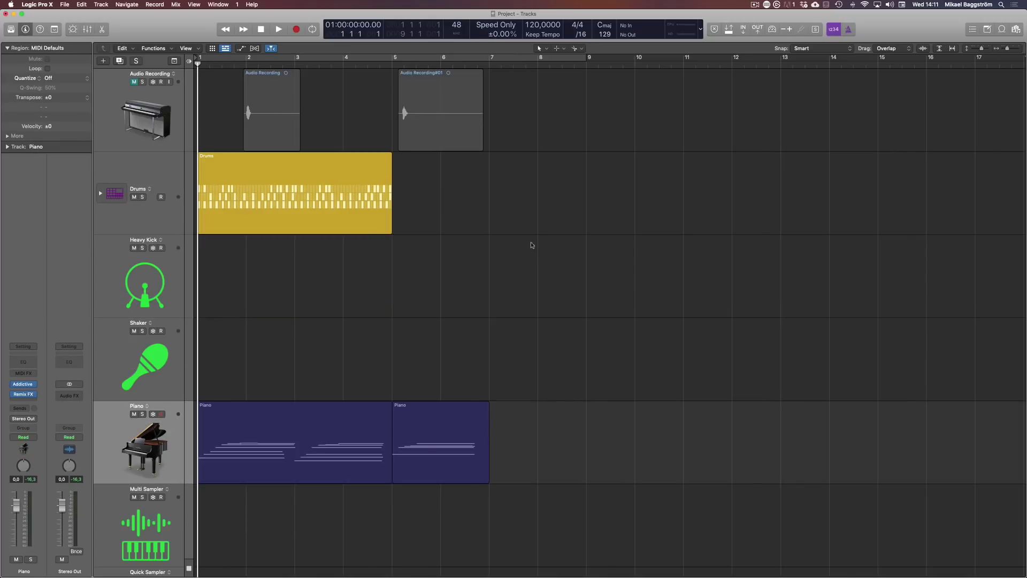
pyautogui.press('y')
pyautogui.click(416, 366)
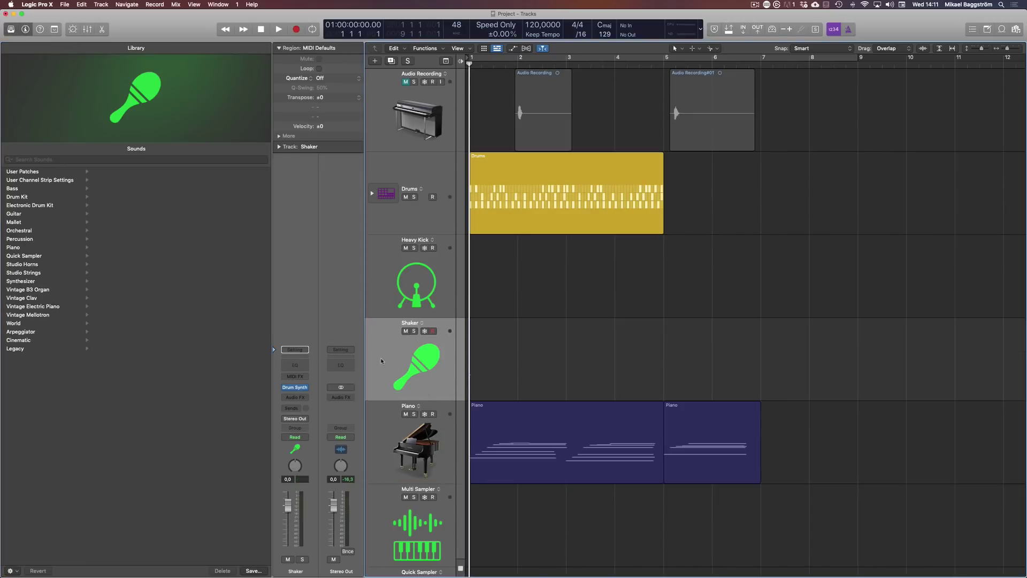
pyautogui.click(438, 174)
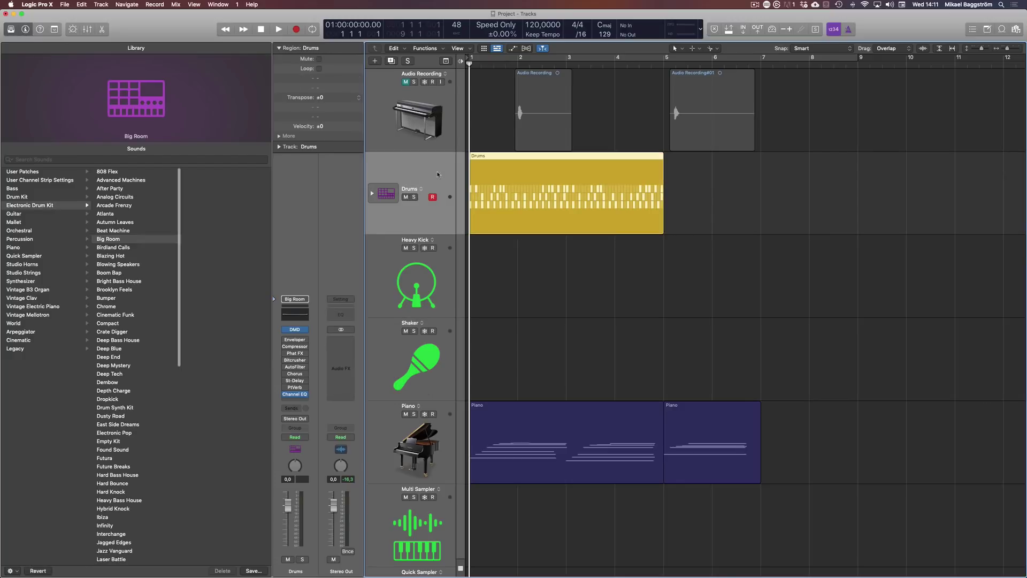
pyautogui.scroll(-4, 493, 180)
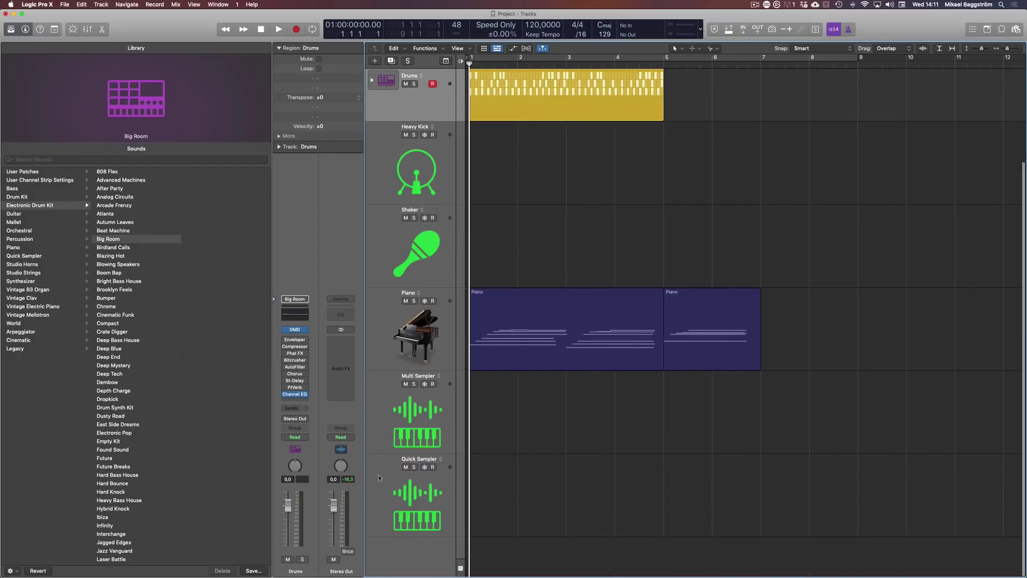
pyautogui.click(393, 431)
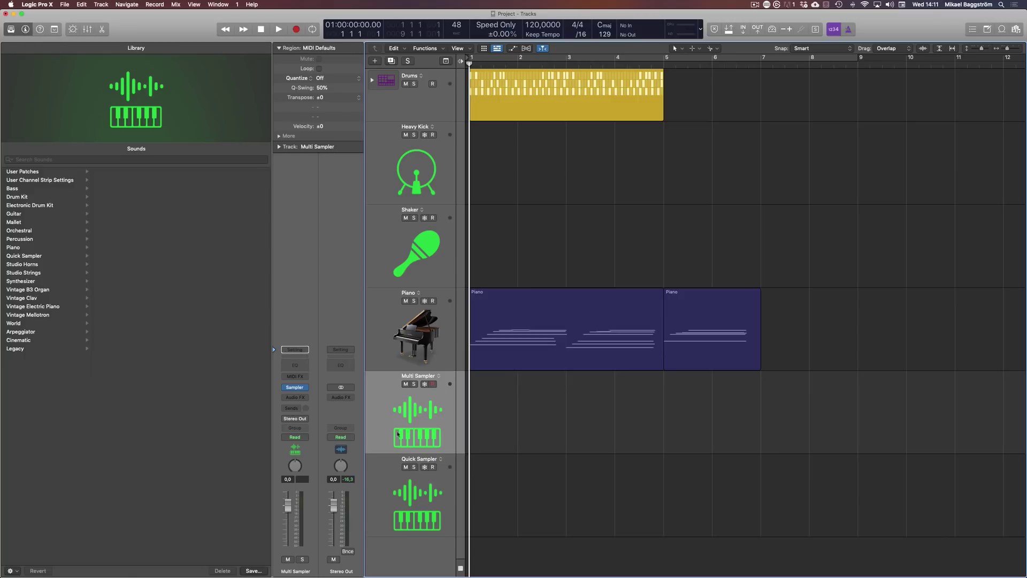
pyautogui.press('y')
# - View the application's Preferences and Sound Library download options without choosing any of them
pyautogui.click(48, 3)
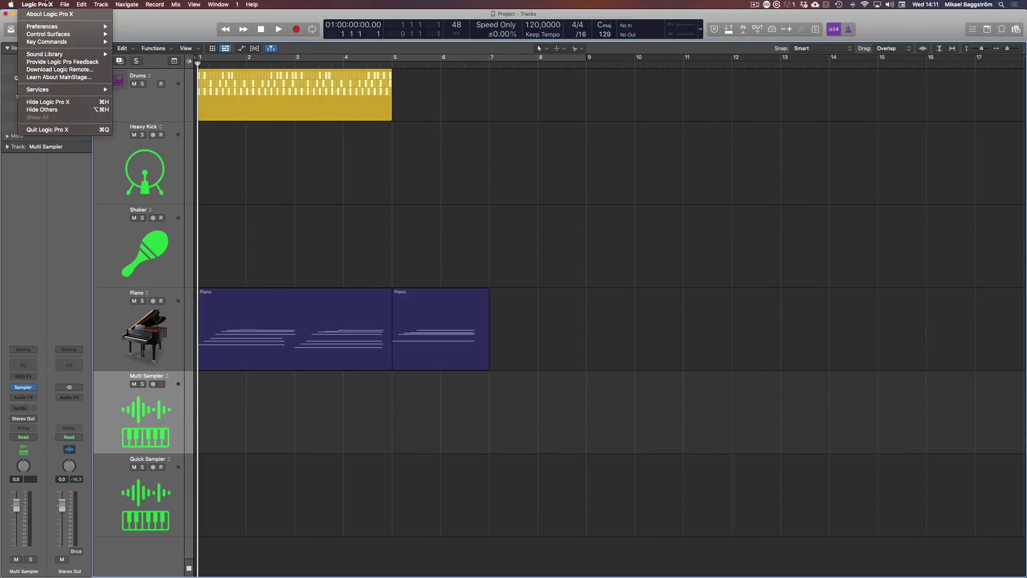
pyautogui.click(267, 188)
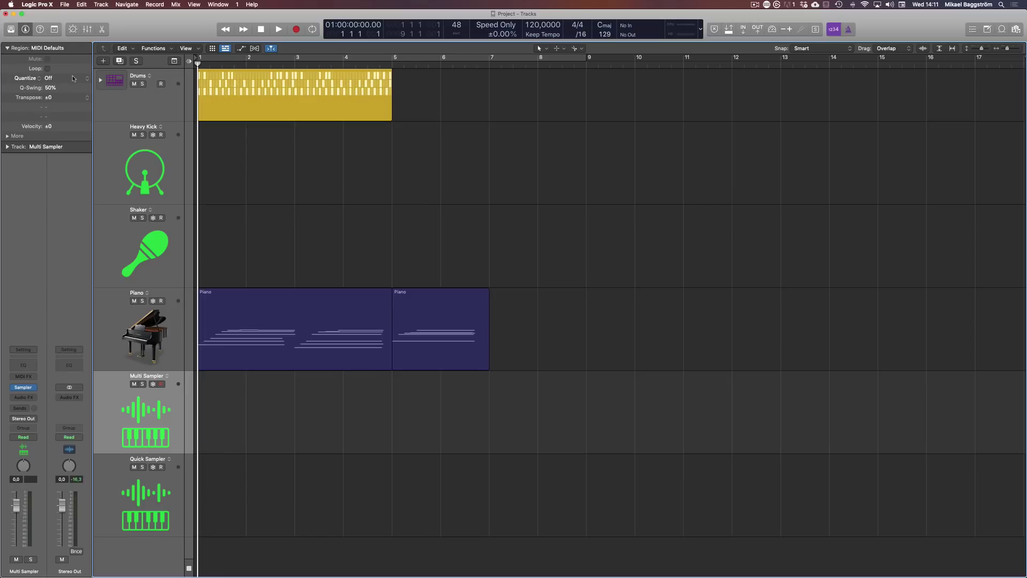
pyautogui.click(47, 4)
pyautogui.moveTo(52, 27)
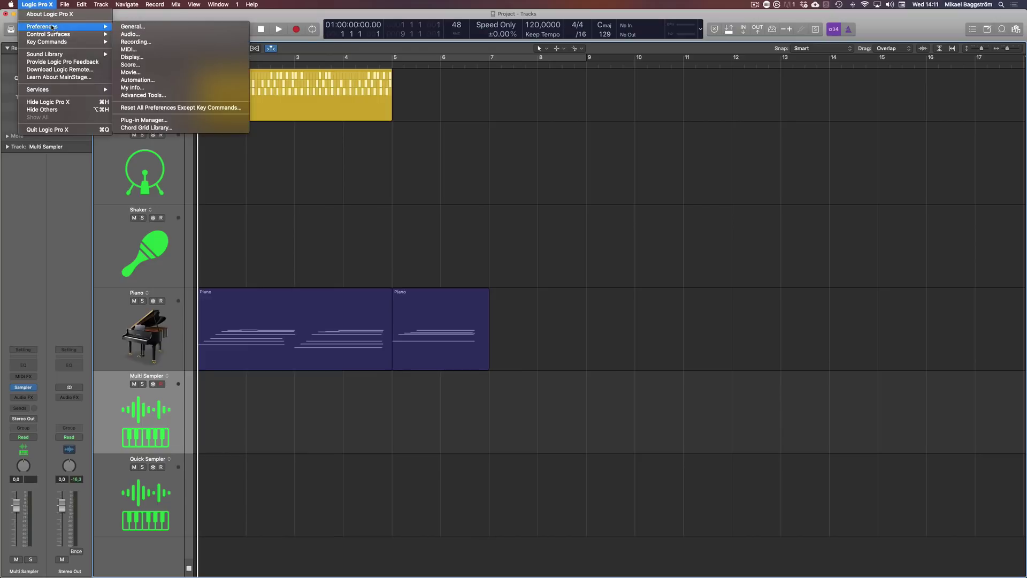
pyautogui.moveTo(52, 55)
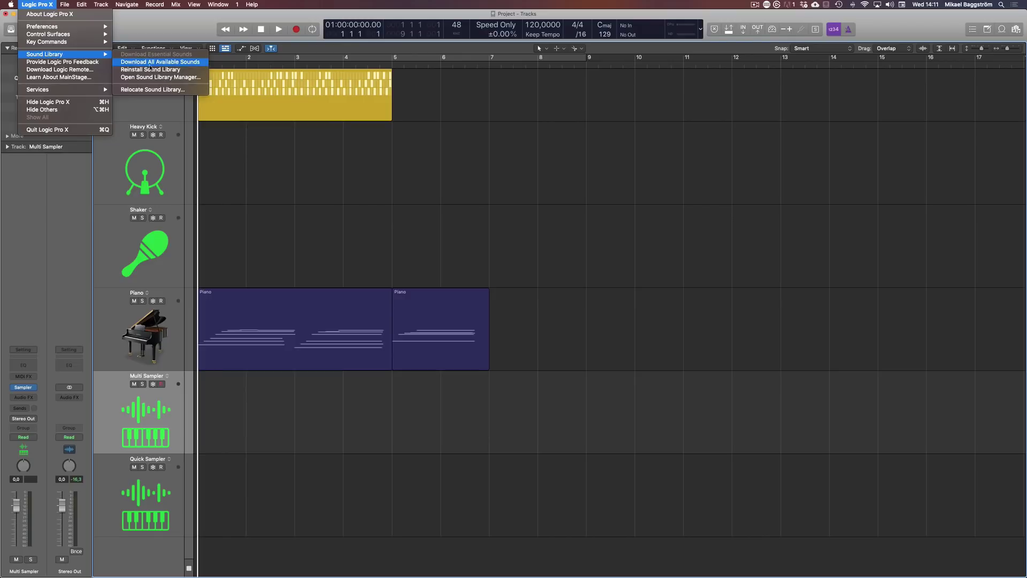
pyautogui.click(568, 173)
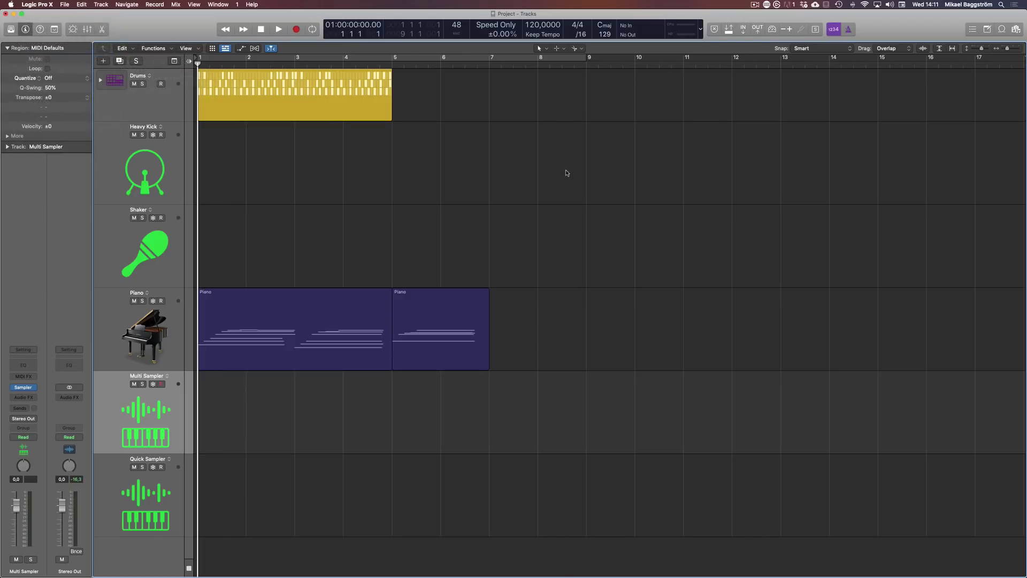
# - Briefly show and hide the sound Library, and hide the Inspector to widen the arrangement
pyautogui.press('y')
pyautogui.press('y')
pyautogui.press('i')
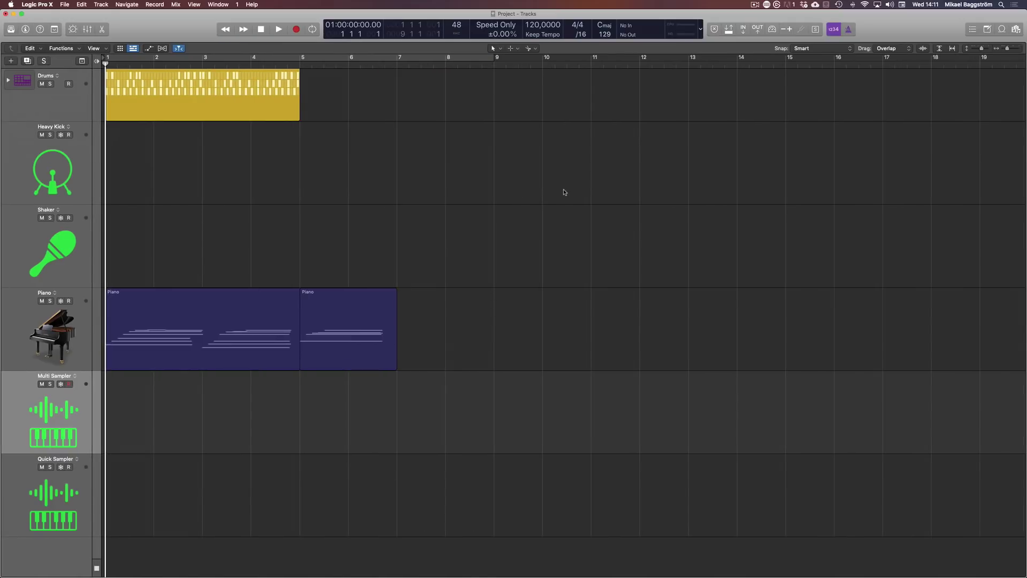